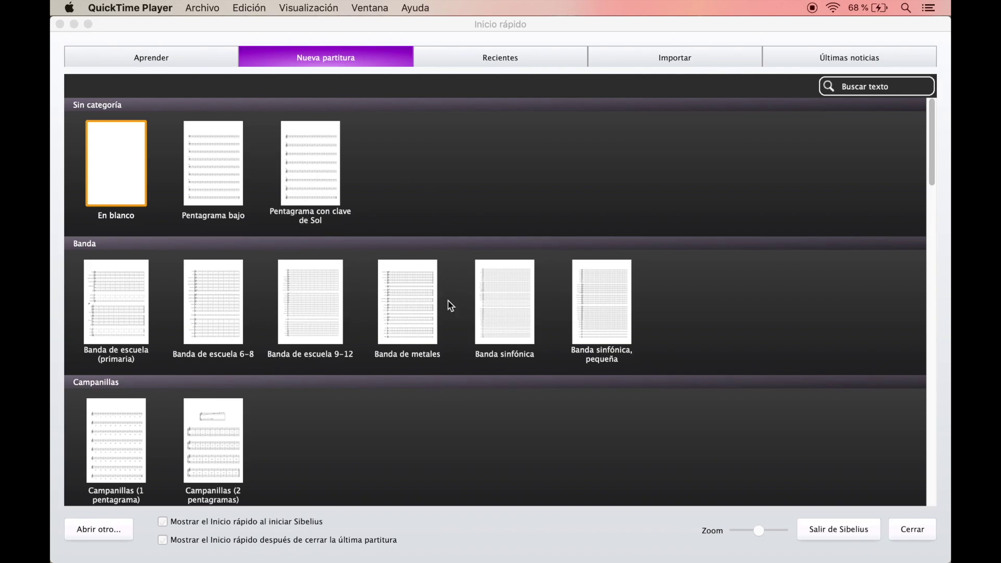
Browse the new-score templates, from band and choral groups through chamber, Orff, solo and jazz ensembles.
click(156, 285)
scroll(158, 288, down, 2)
scroll(158, 288, down, 6)
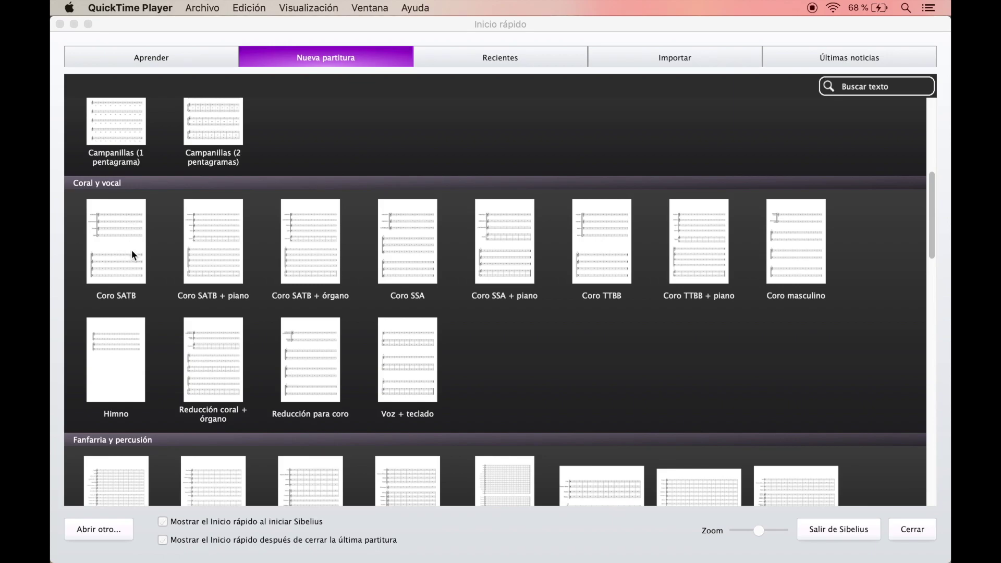
scroll(245, 270, down, 8)
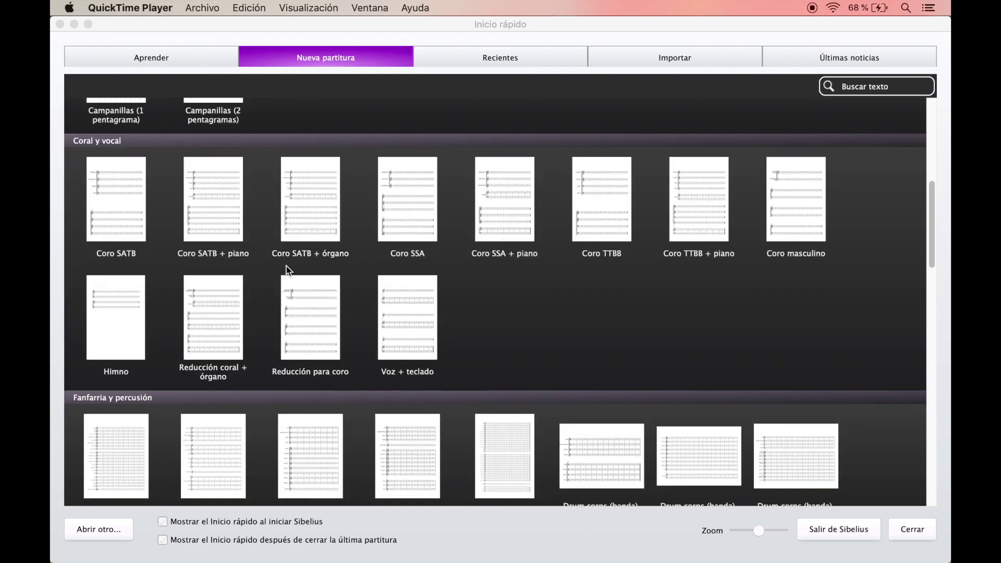
scroll(218, 260, down, 1)
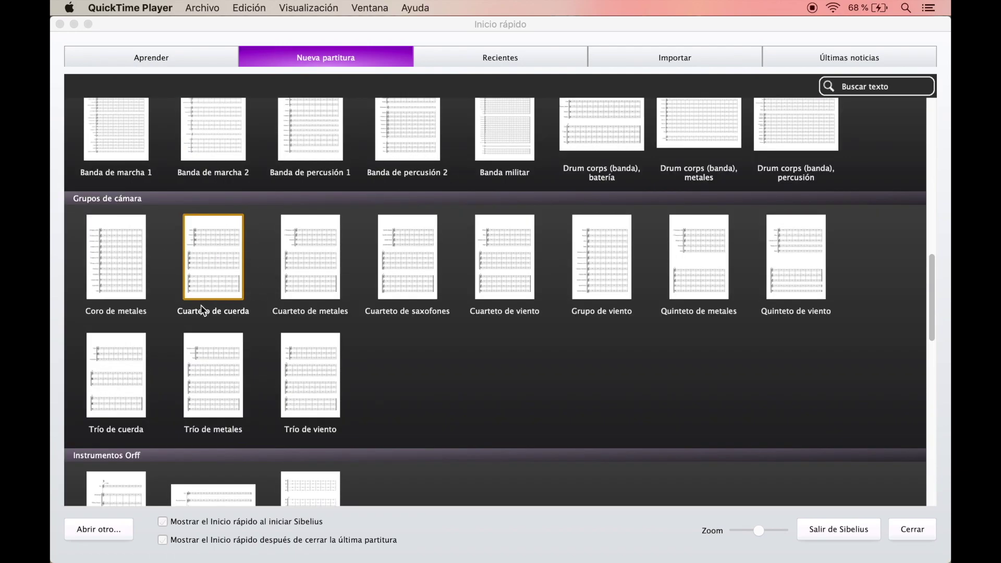
scroll(341, 286, down, 8)
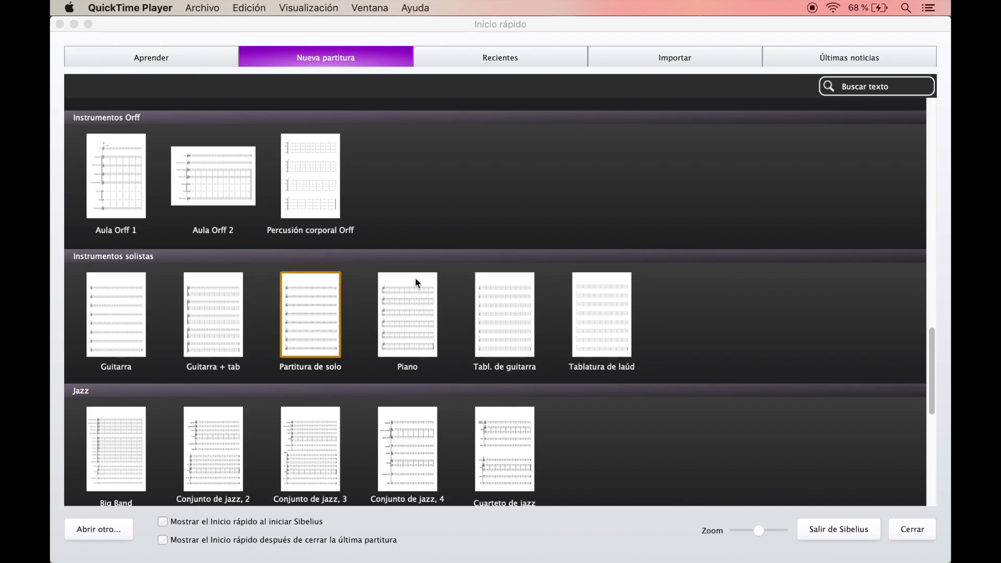
scroll(391, 276, up, 15)
scroll(393, 278, up, 7)
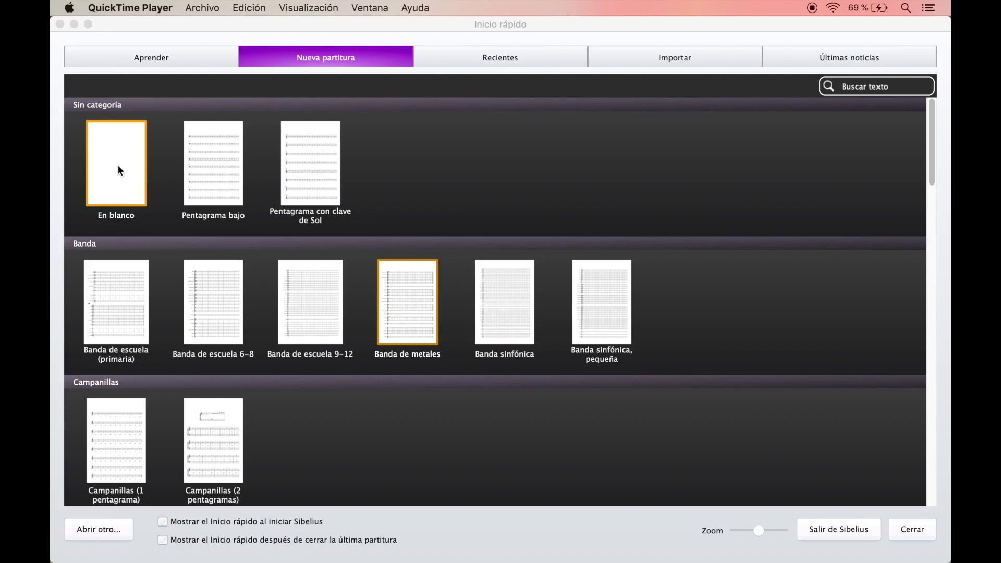
Start a score from the En blanco template, keeping page size A4, Vertical orientation and house style (Sin modificar).
double_click(117, 165)
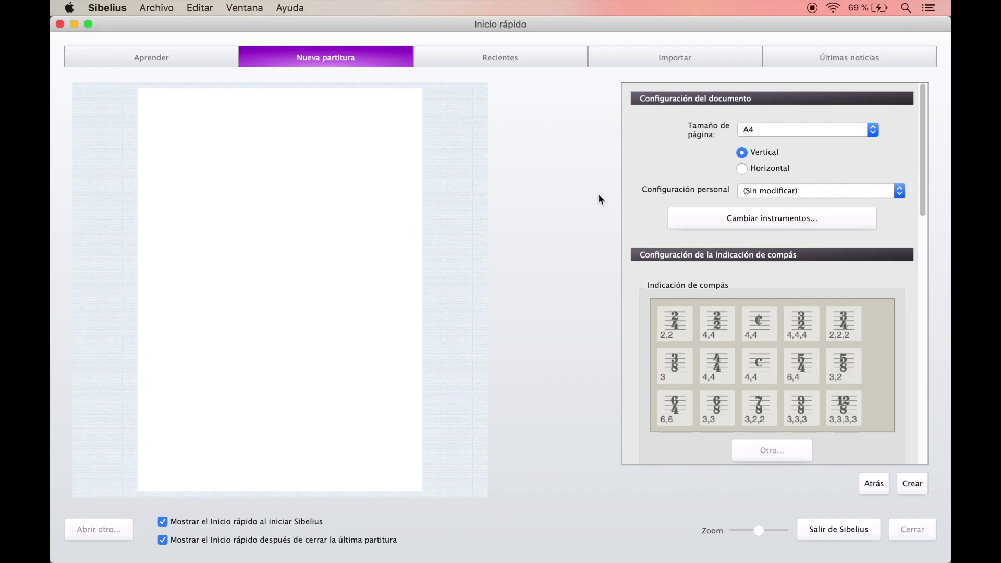
click(765, 132)
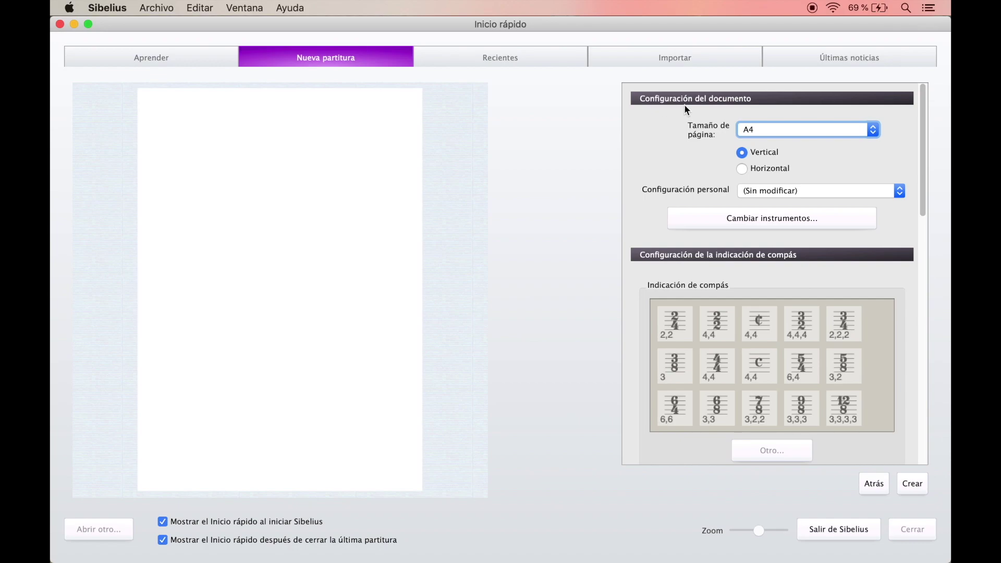
click(768, 130)
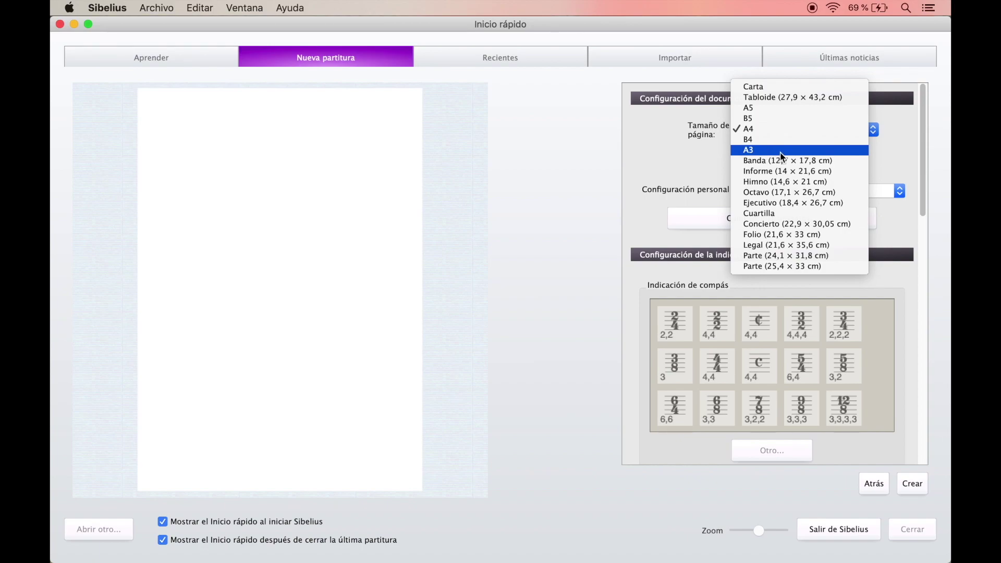
click(890, 139)
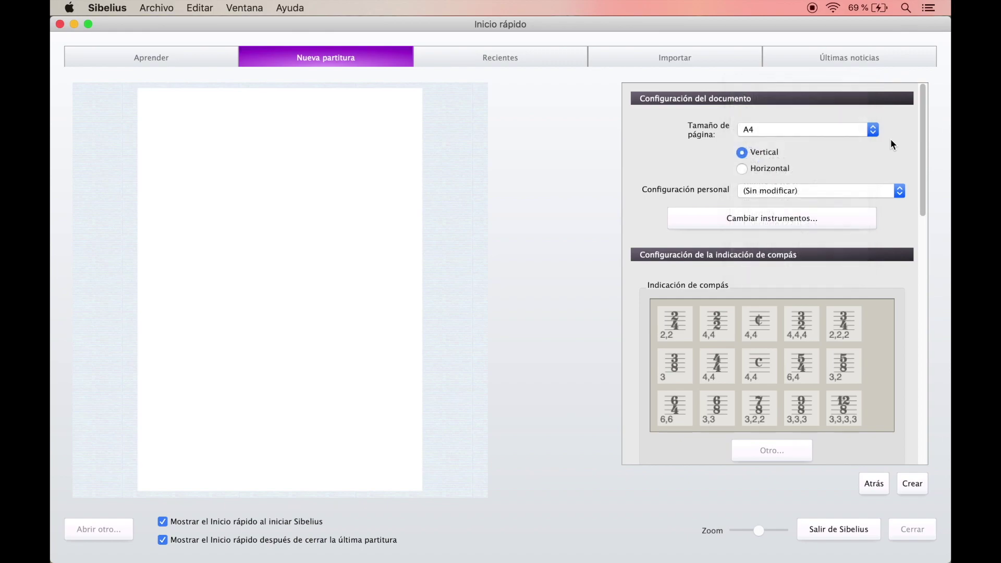
click(773, 170)
click(763, 152)
click(793, 190)
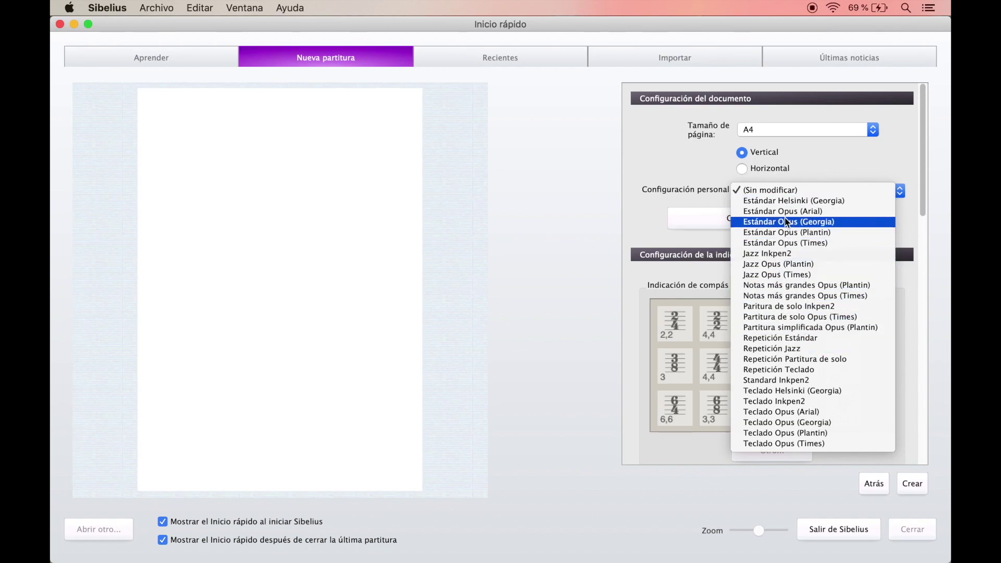
click(769, 193)
Open the score's instrument selection and look through the instruments in the Viento madera family.
click(754, 217)
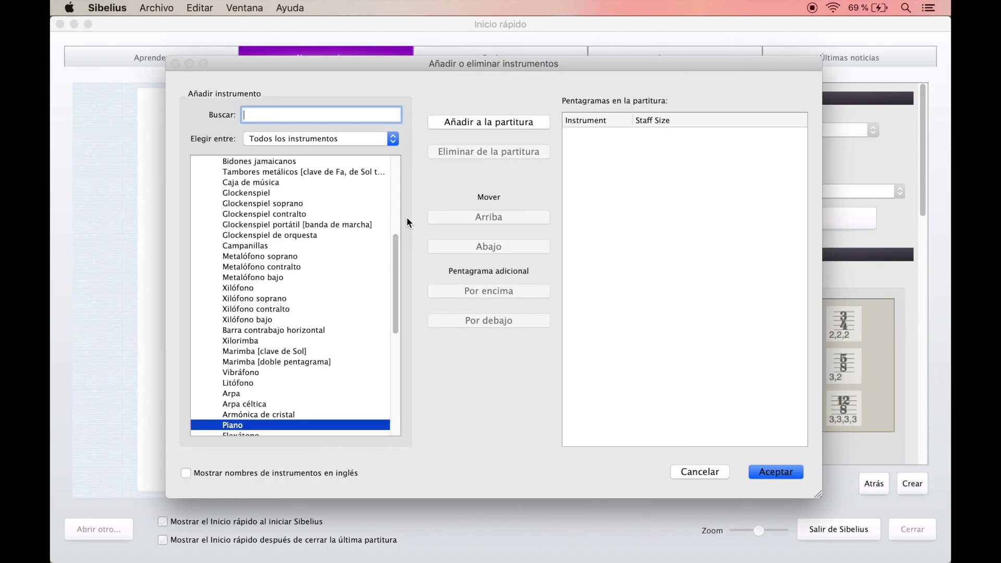
scroll(284, 219, up, 10)
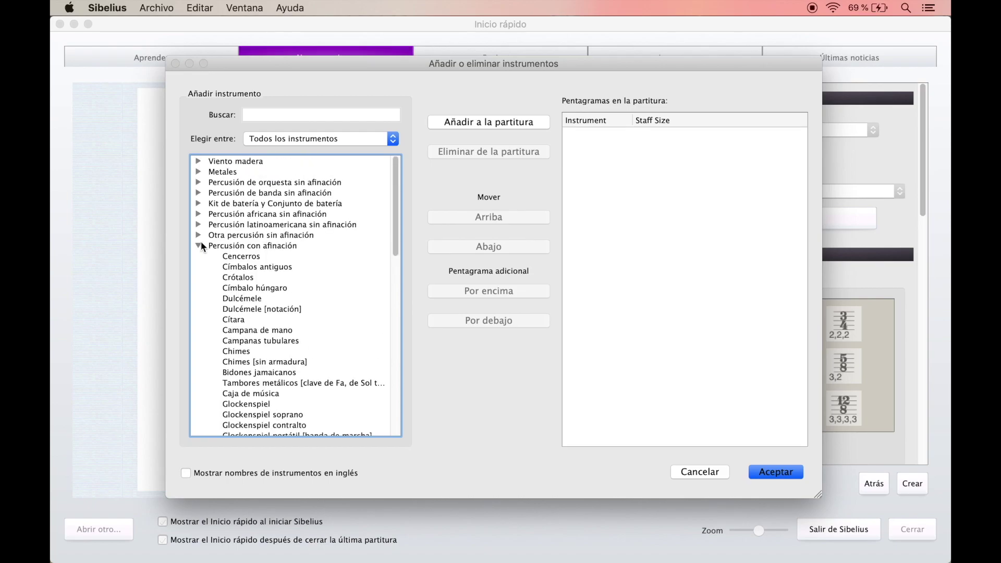
click(200, 245)
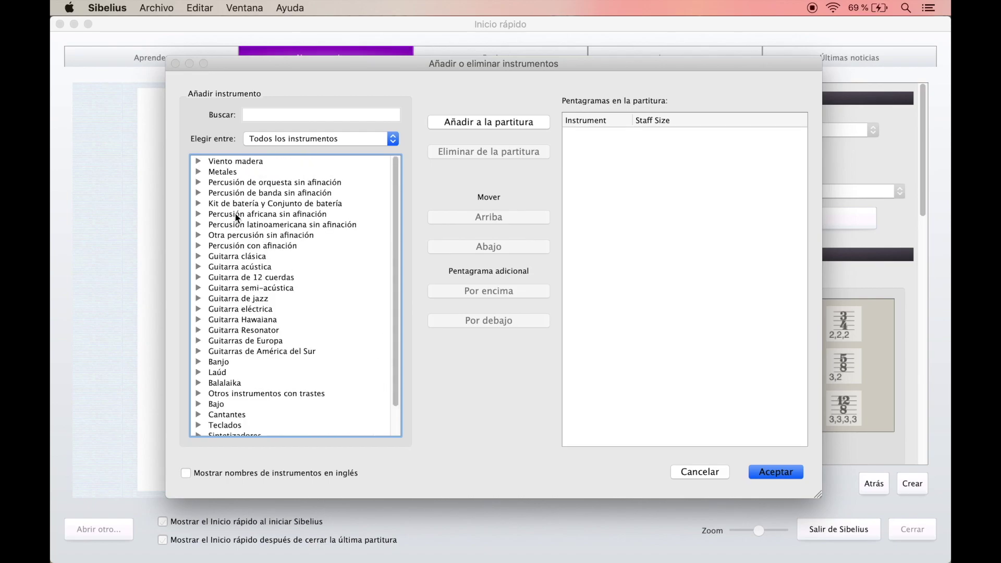
click(199, 161)
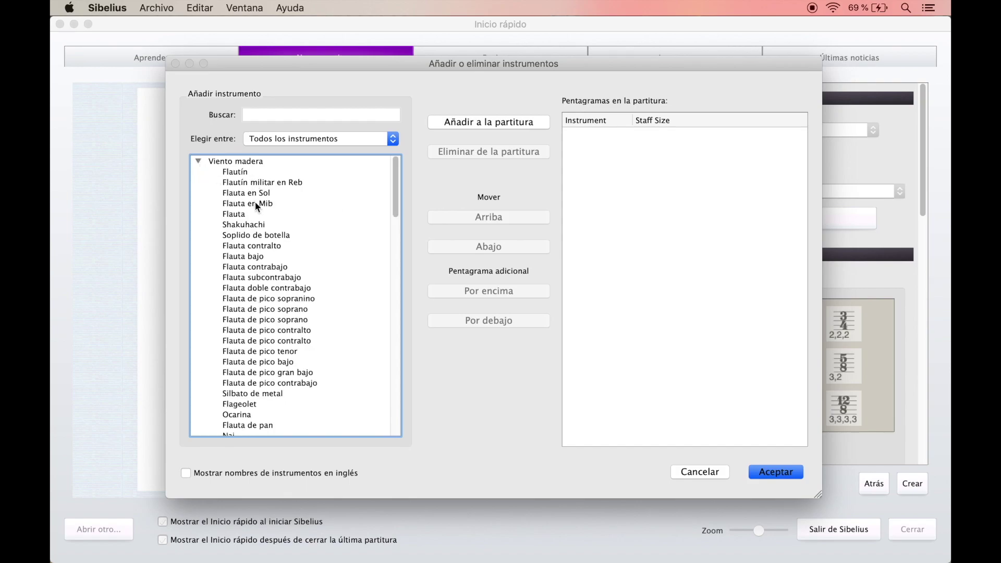
scroll(267, 261, down, 8)
scroll(269, 270, up, 5)
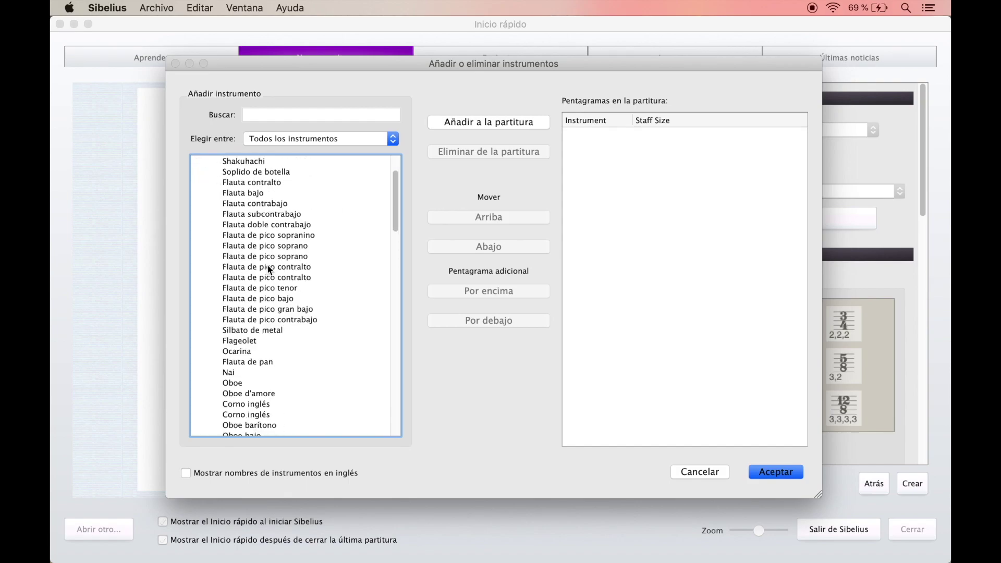
scroll(268, 265, up, 3)
click(199, 161)
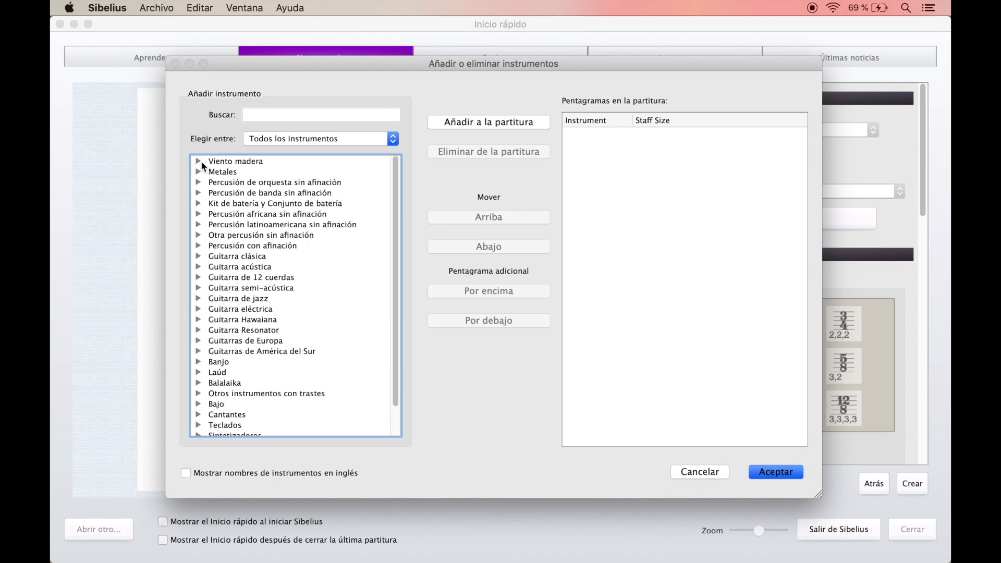
Search the instrument list for "flautí" and clear the search.
click(286, 115)
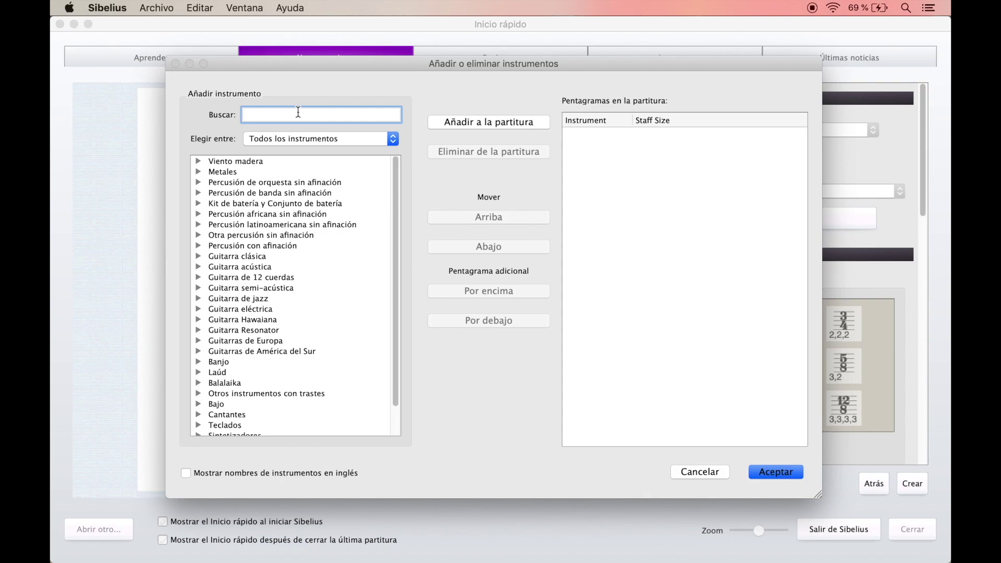
text(flaut)
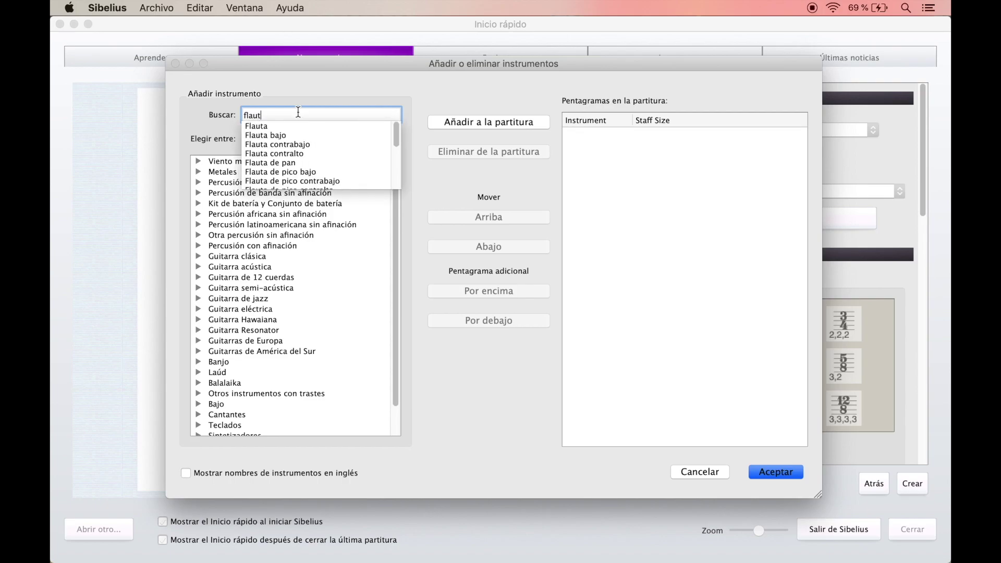
text(i)
key(BackSpace)
text(í)
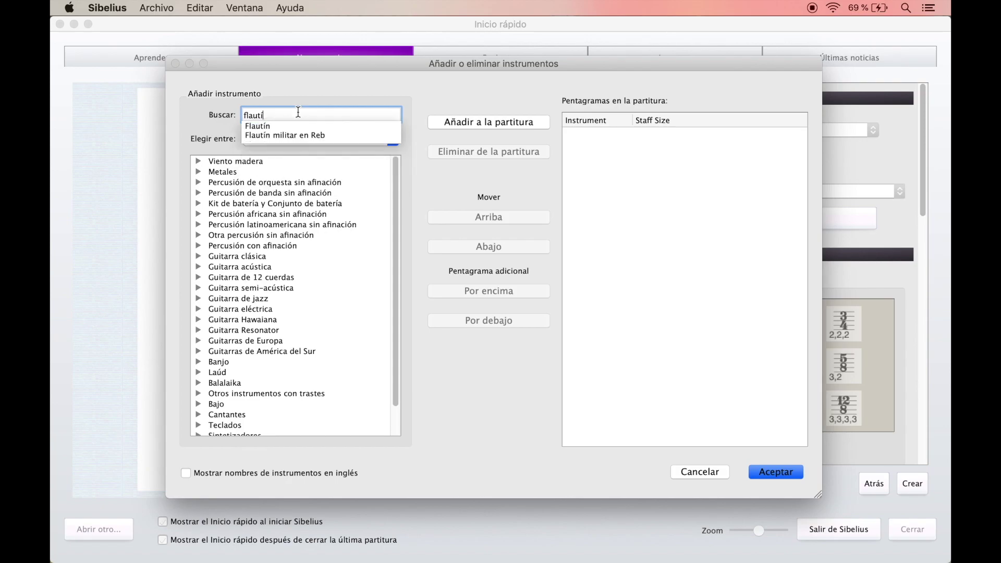
key(BackSpace)
key(BackSpace)
key(BackSpace)
key(BackSpace)
key(BackSpace)
key(BackSpace)
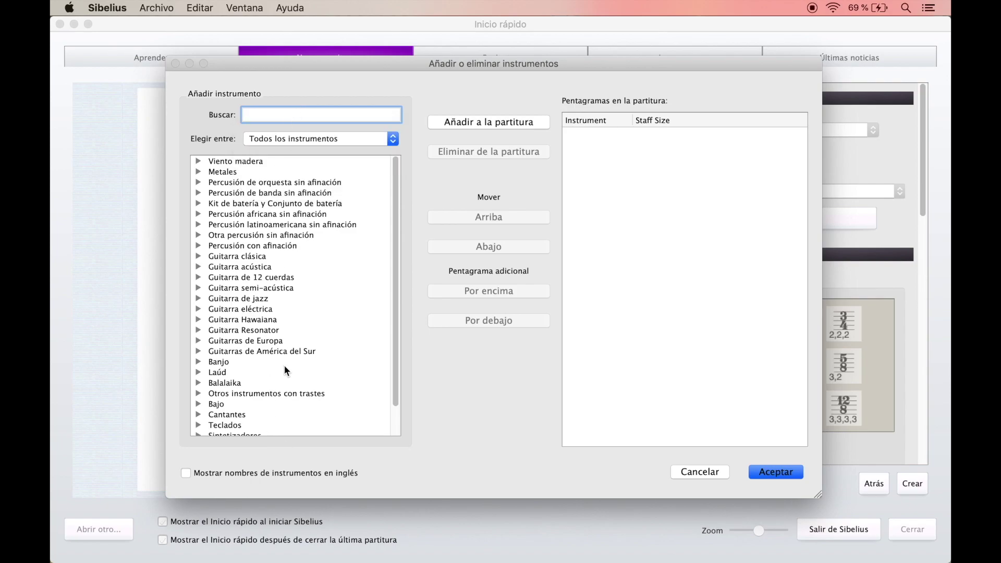
Add the Sin nombre (clave de Sol) staff from the Otros family to the score.
scroll(259, 272, down, 3)
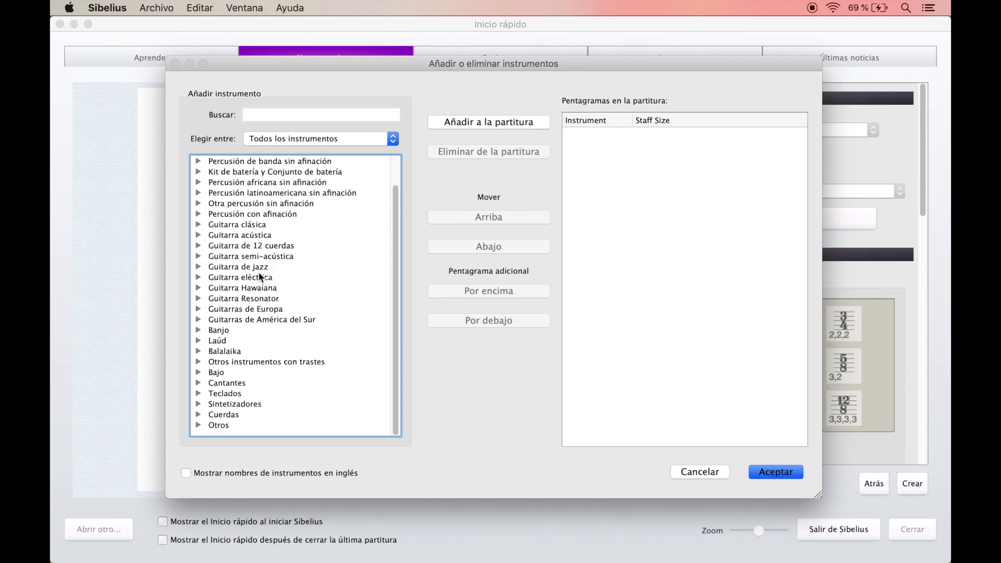
click(198, 425)
scroll(263, 323, down, 12)
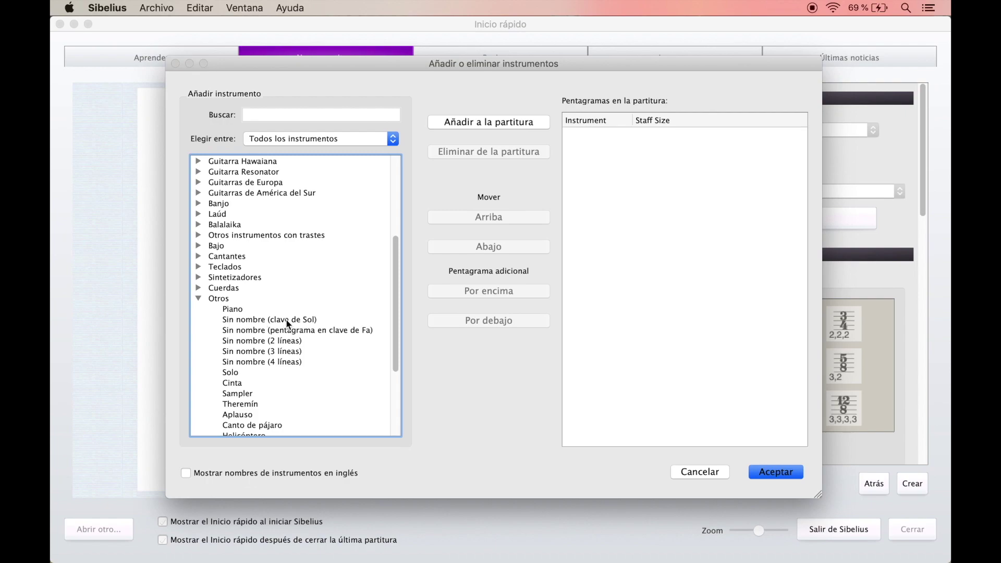
click(280, 320)
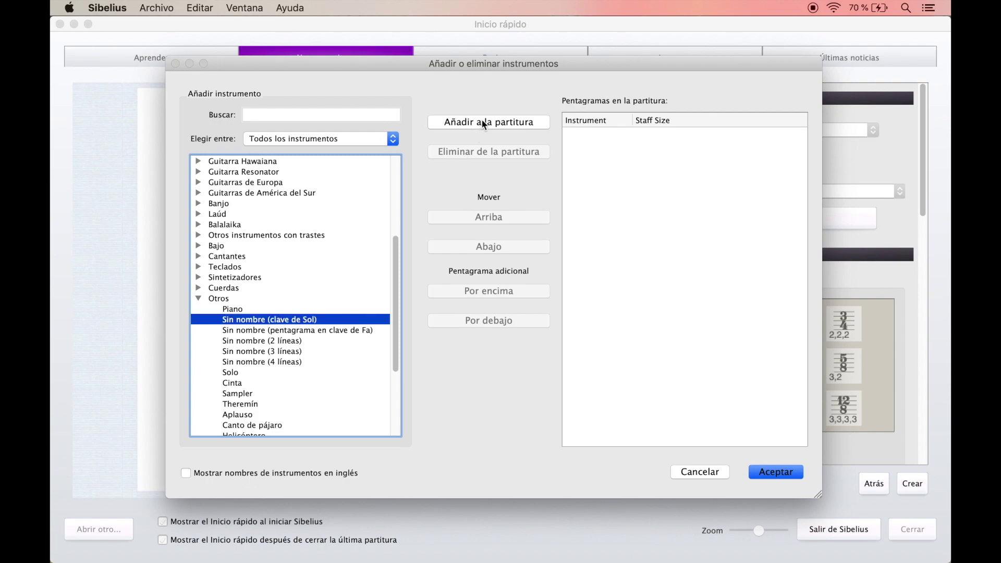
double_click(296, 321)
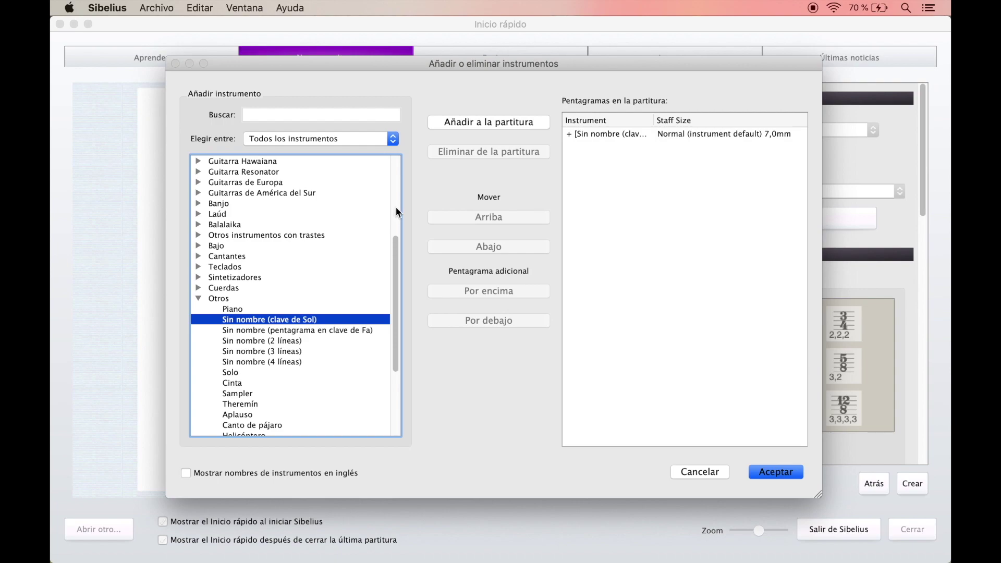
Try adding the Sin nombre (pentagrama en clave de Fa) staff and moving it above and below the treble staff, and remove it.
double_click(282, 330)
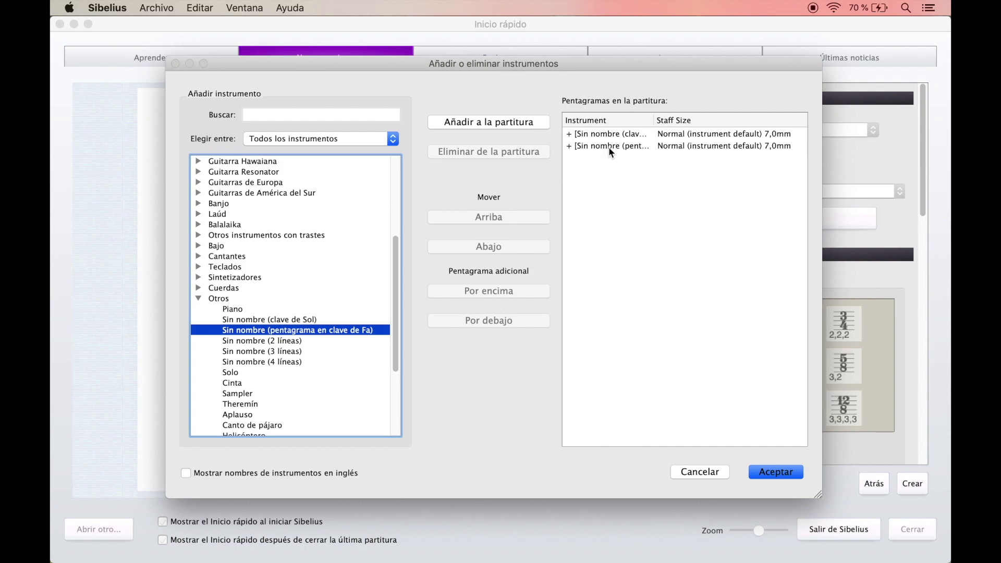
click(609, 146)
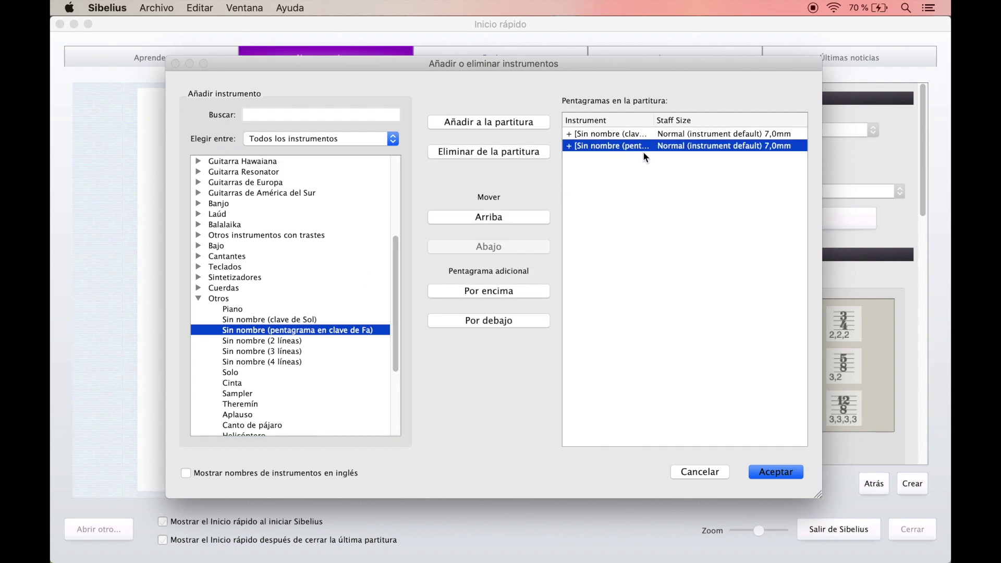
click(507, 224)
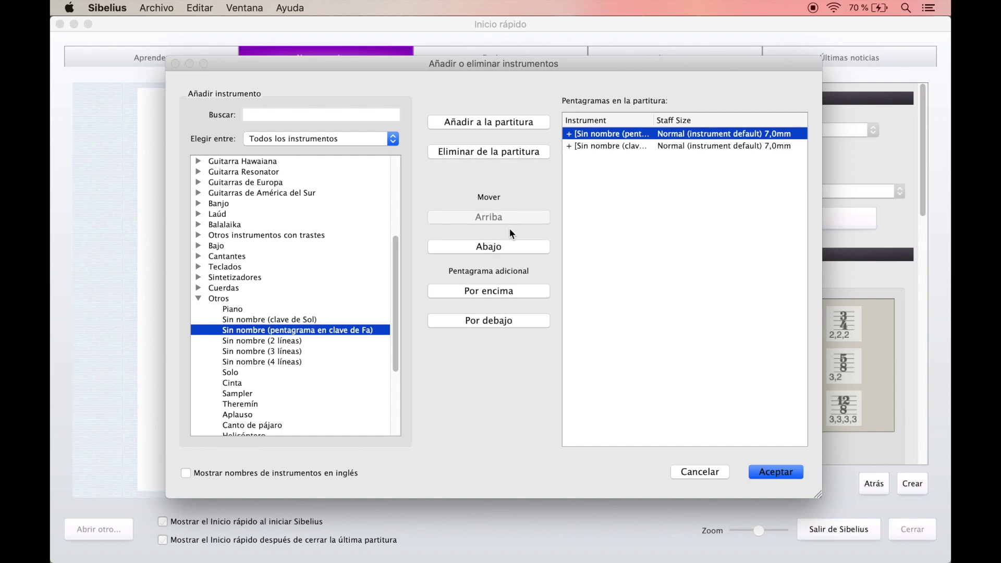
click(514, 250)
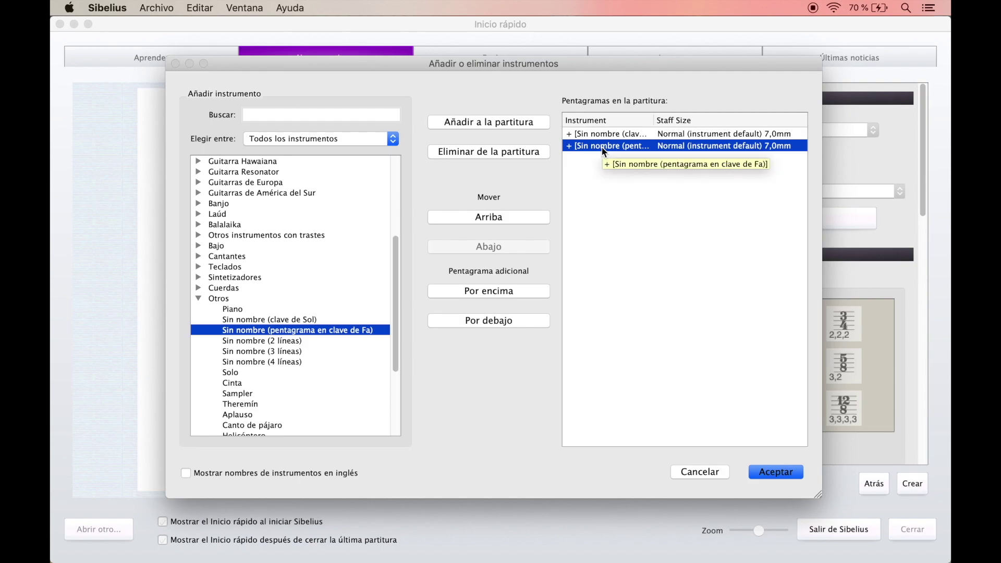
key(Delete)
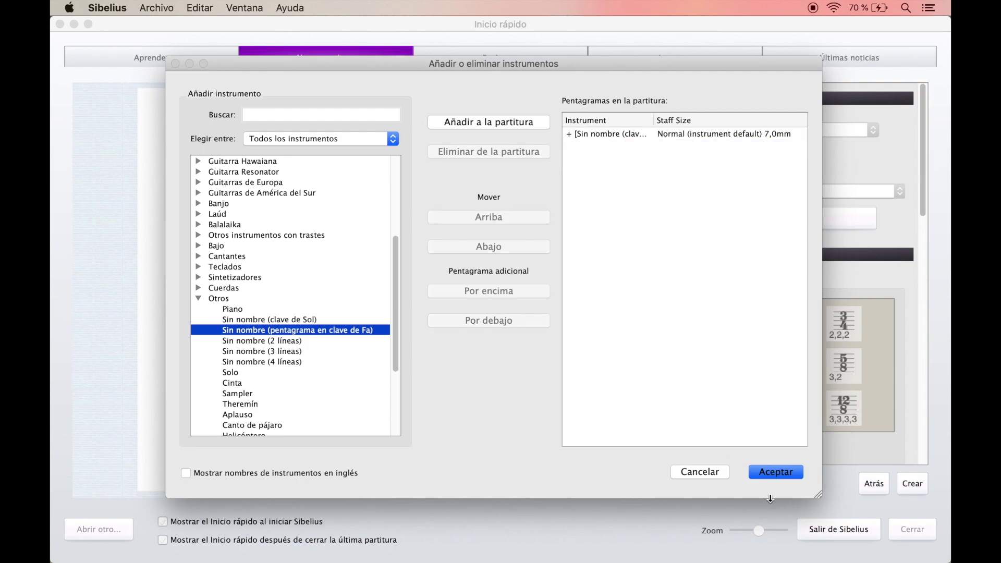
Confirm the instrument selection with the treble-clef staff as the score's only staff.
click(778, 471)
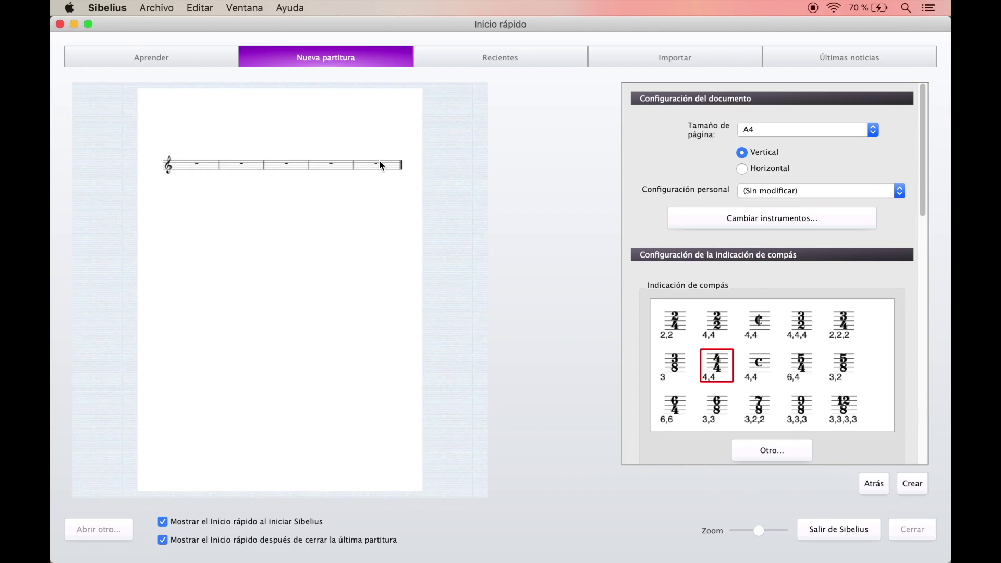
Try a custom 27/8 time signature for the score, and return to 4/4.
scroll(828, 234, down, 4)
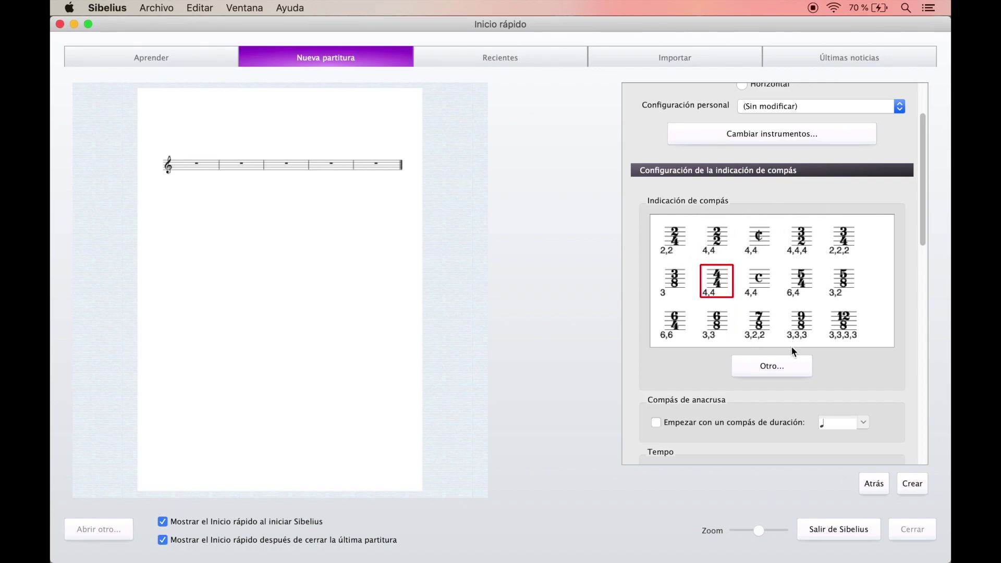
click(780, 364)
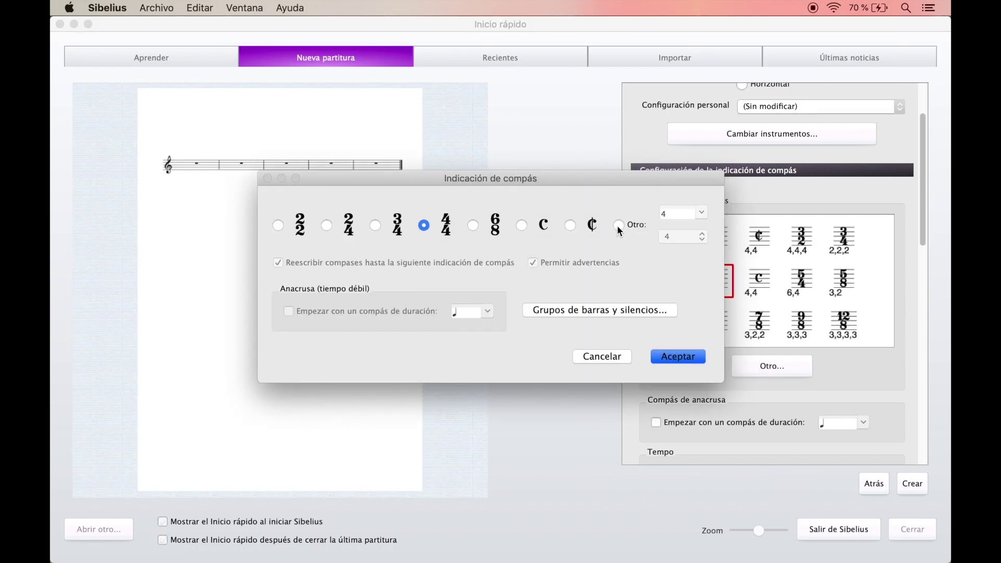
click(618, 224)
click(680, 214)
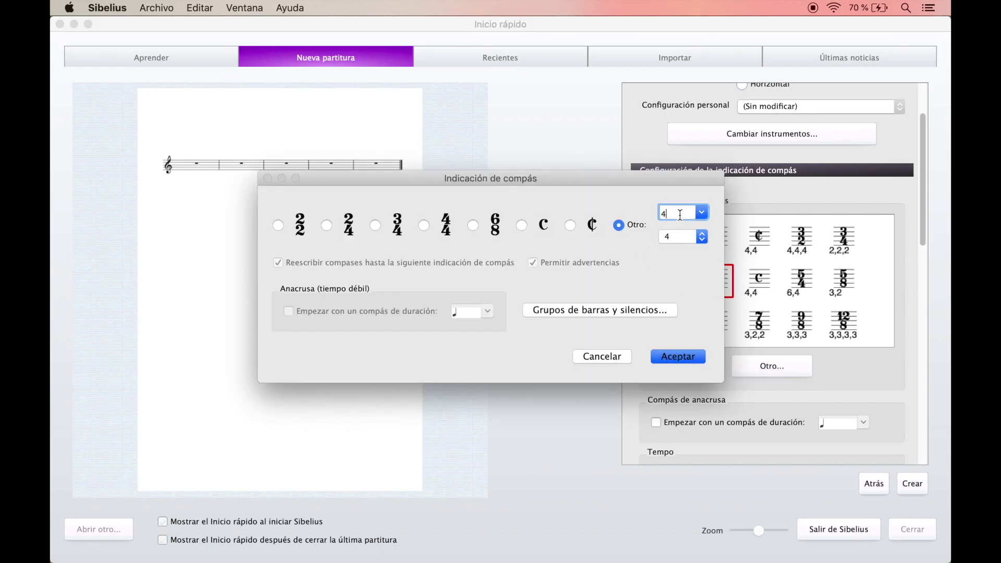
key(BackSpace)
text(27)
click(691, 240)
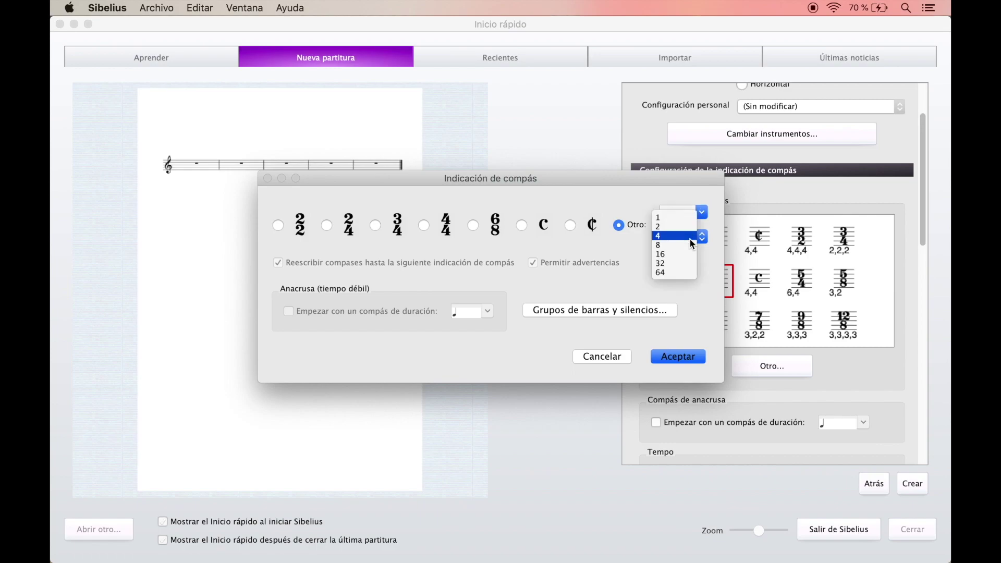
click(686, 245)
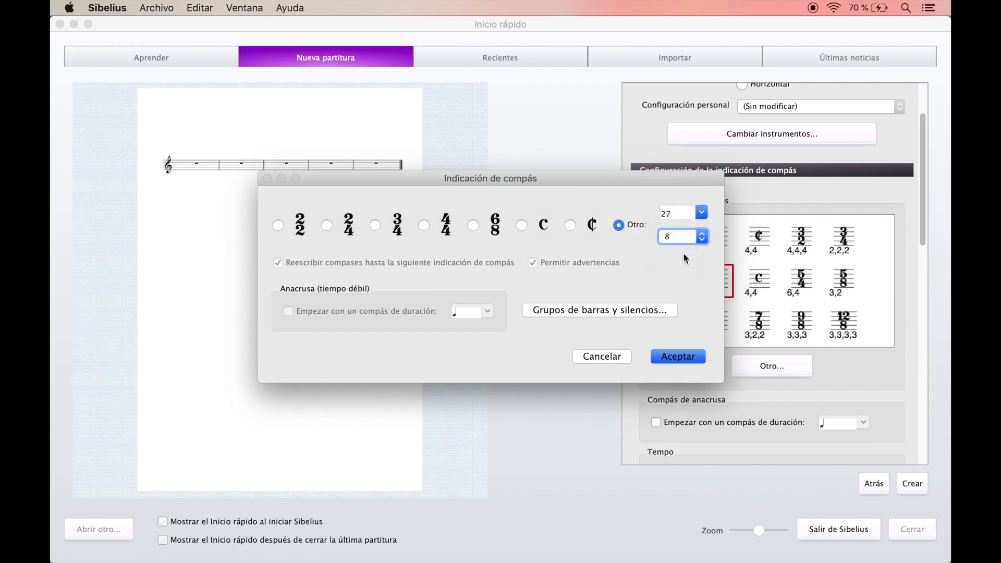
click(678, 356)
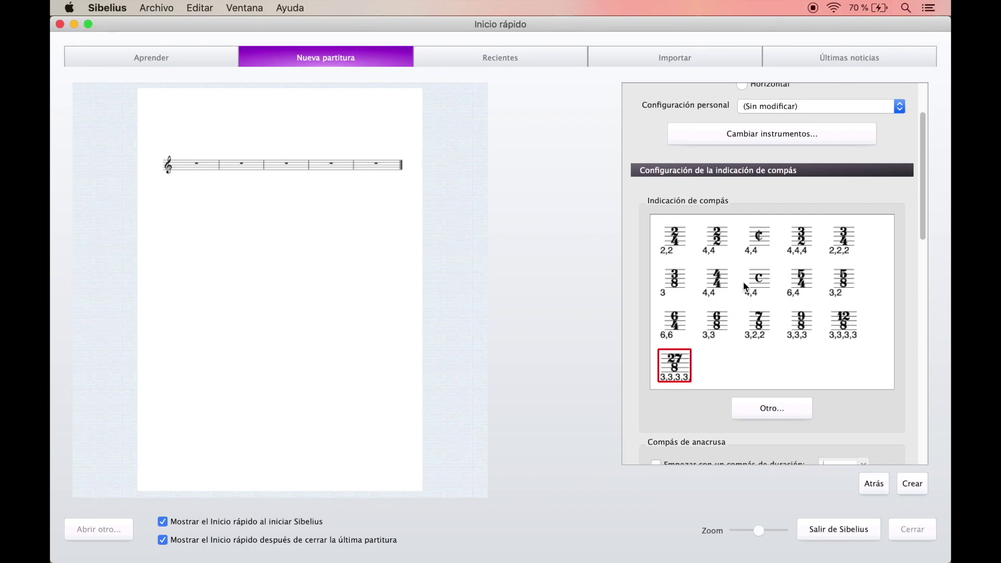
click(717, 289)
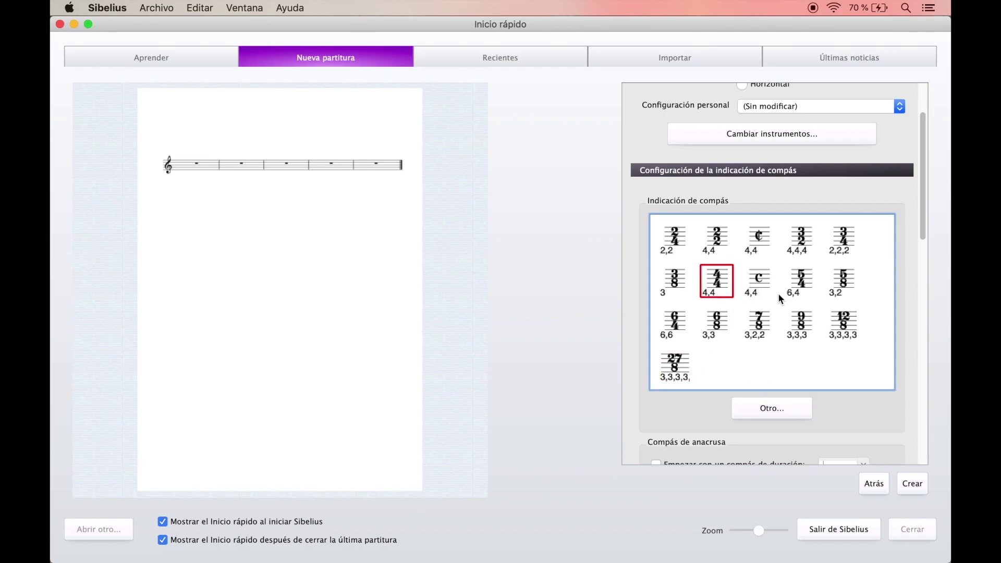
Try starting the score with a dotted half-note pickup bar, and turn the pickup bar off.
scroll(784, 292, down, 3)
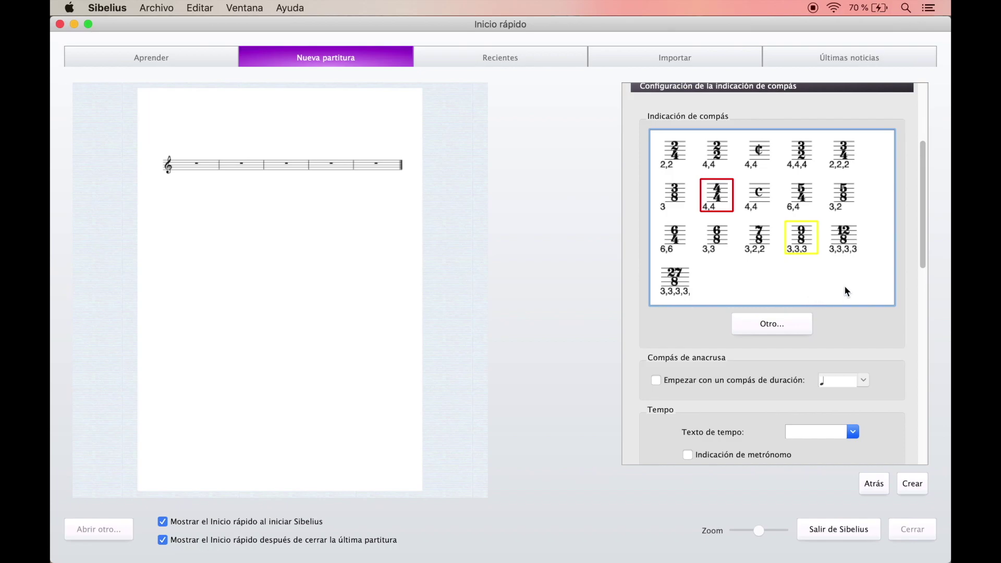
scroll(847, 287, down, 3)
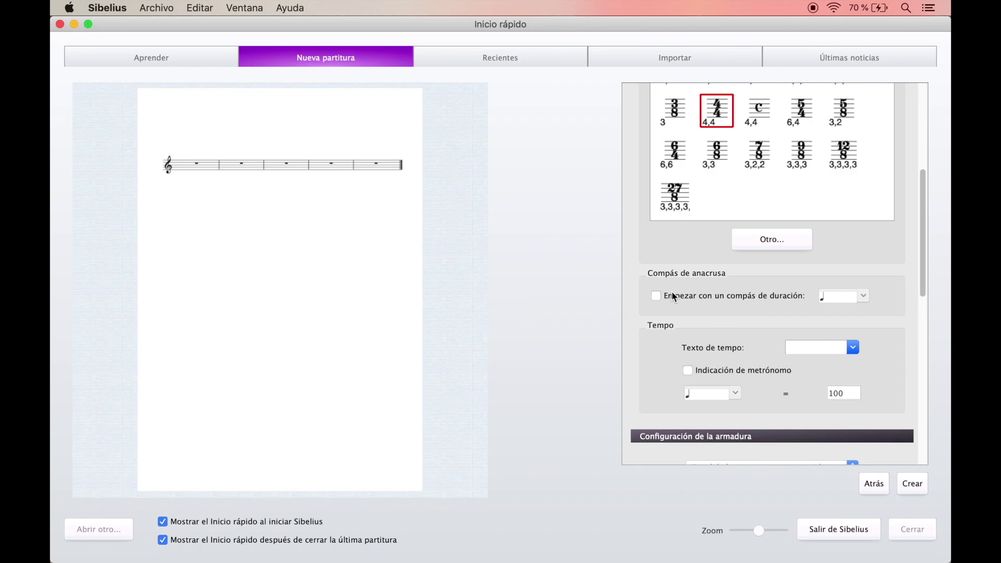
click(718, 297)
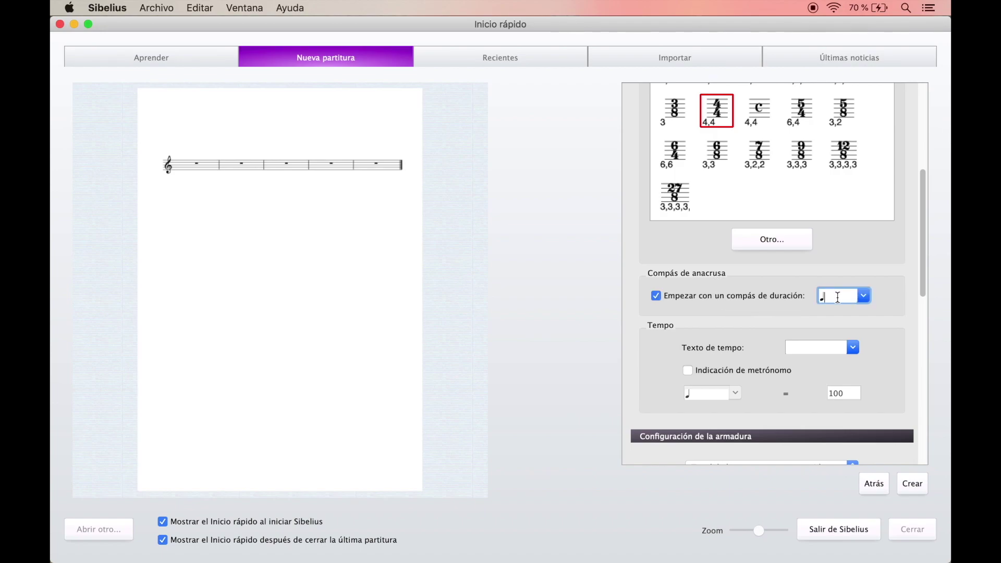
key(BackSpace)
click(863, 296)
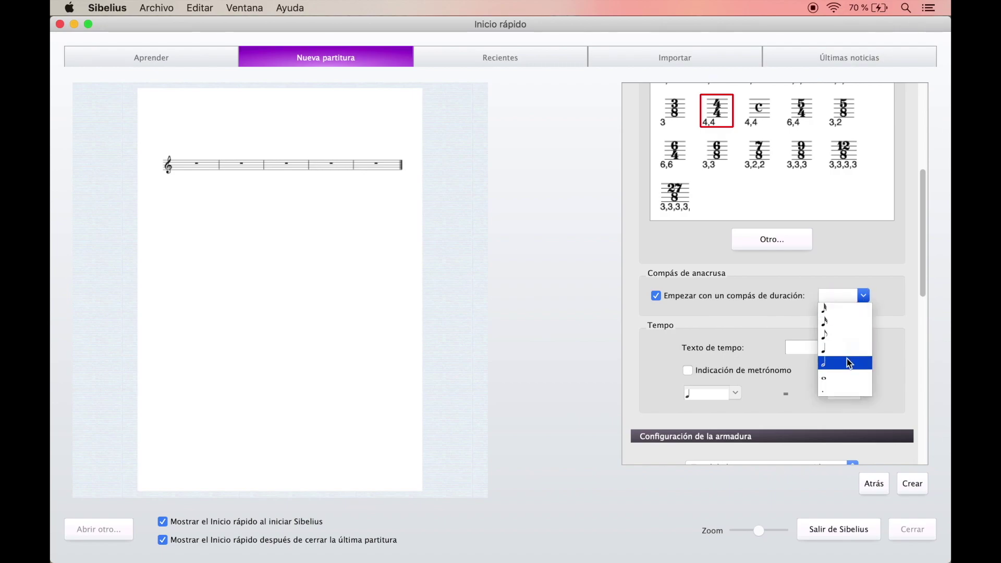
click(850, 363)
click(863, 295)
click(850, 386)
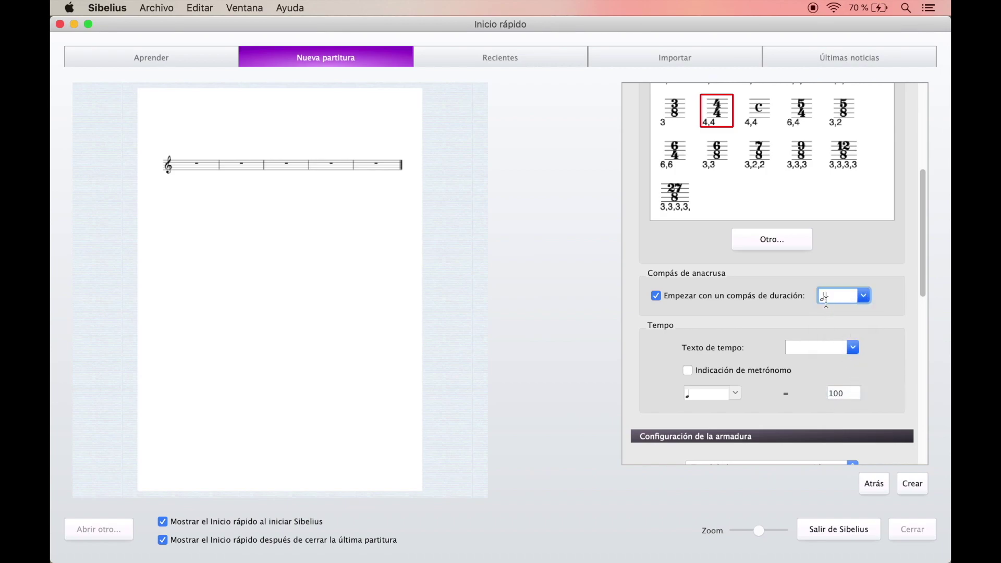
click(754, 298)
Look through the whole list of available tempo texts and close it without choosing one.
scroll(741, 303, down, 3)
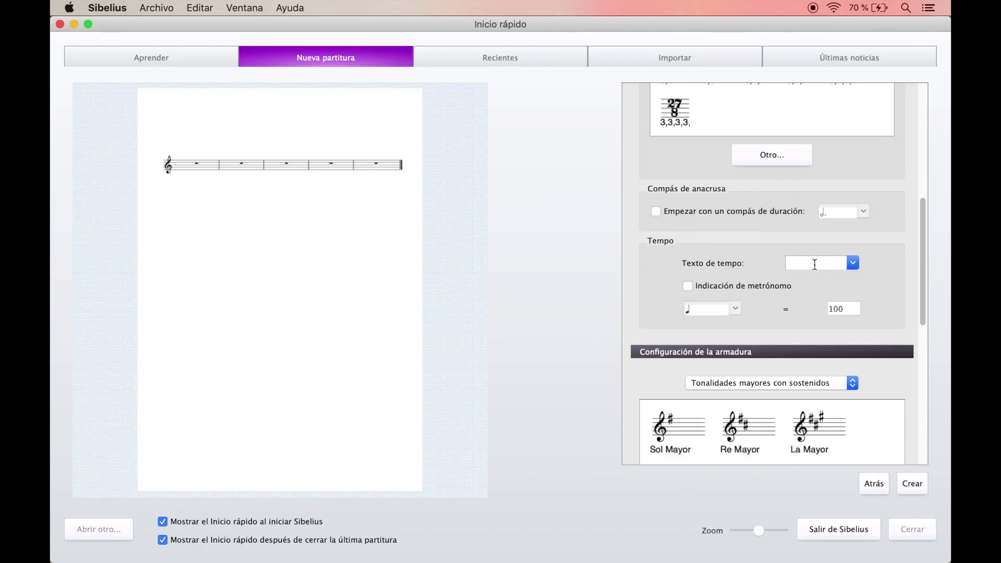
click(851, 264)
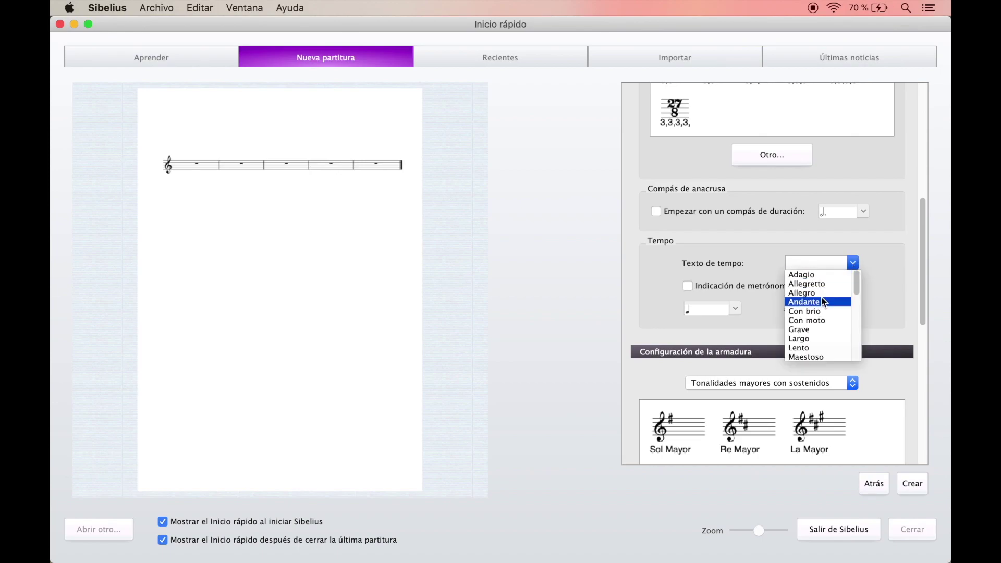
scroll(823, 296, down, 5)
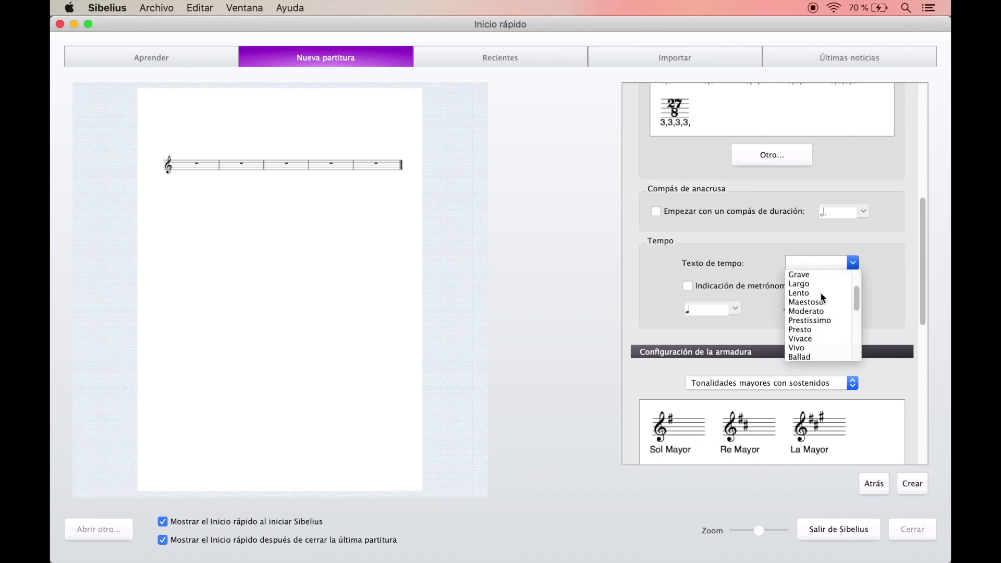
scroll(823, 302, down, 3)
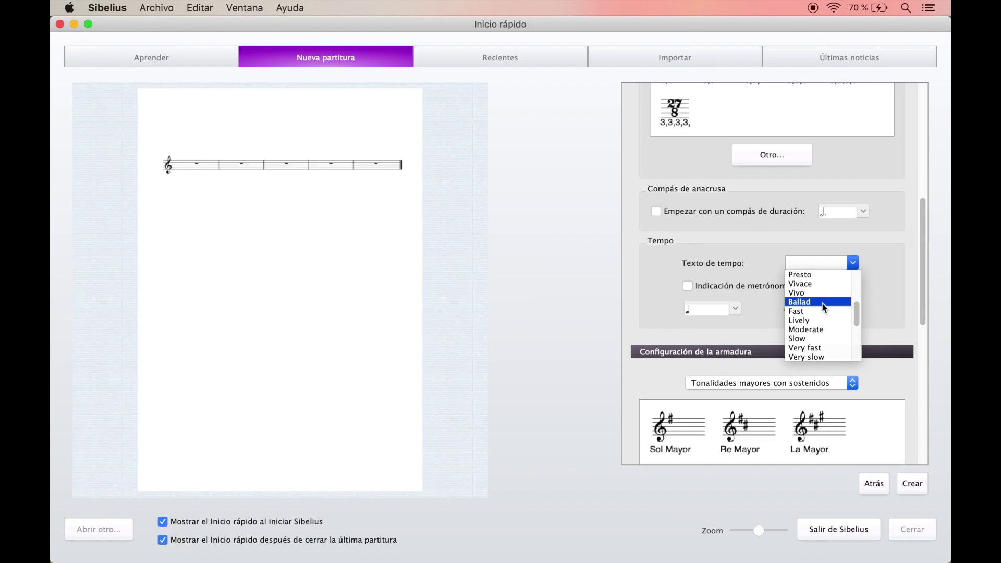
scroll(822, 303, down, 3)
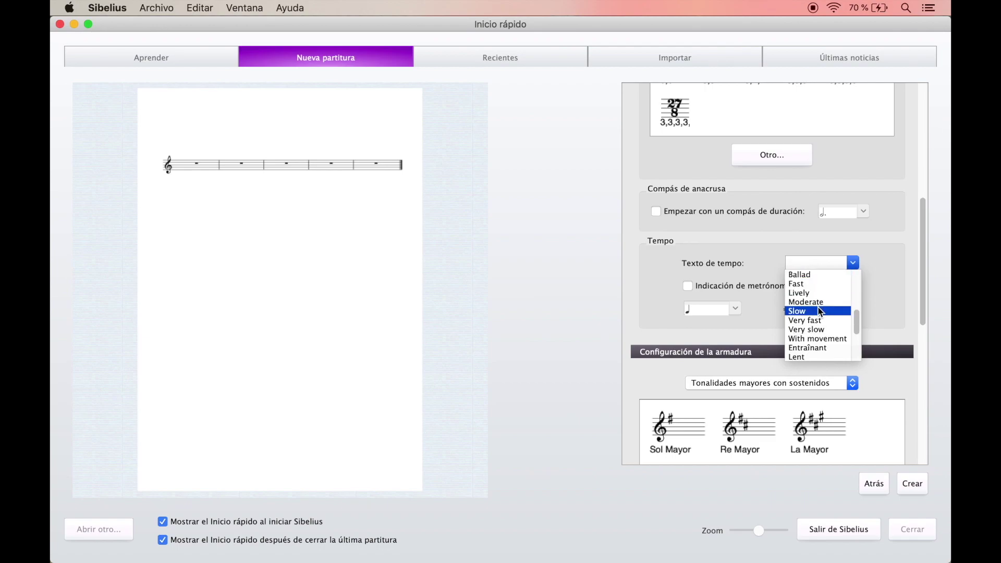
scroll(819, 312, down, 6)
scroll(818, 307, down, 4)
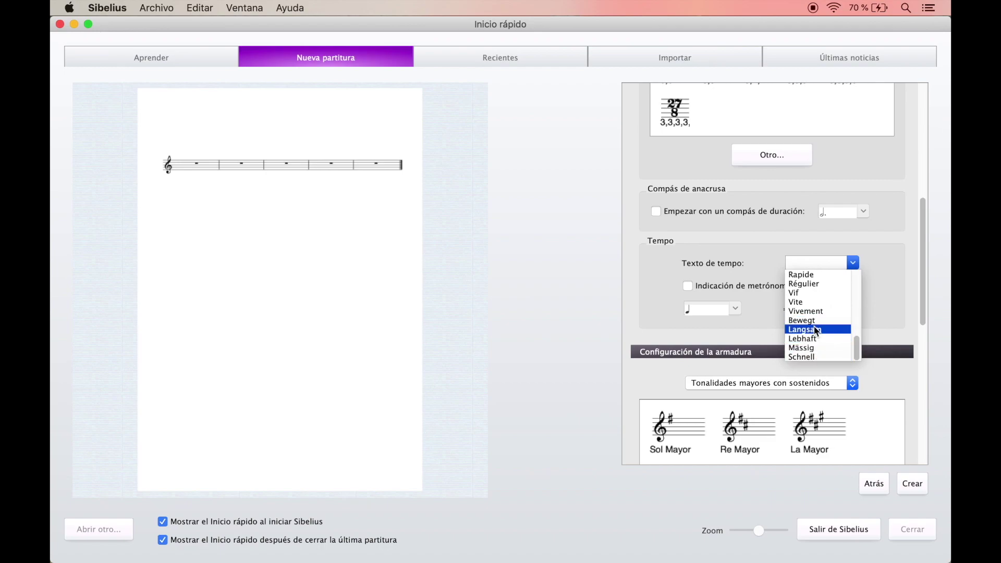
click(872, 292)
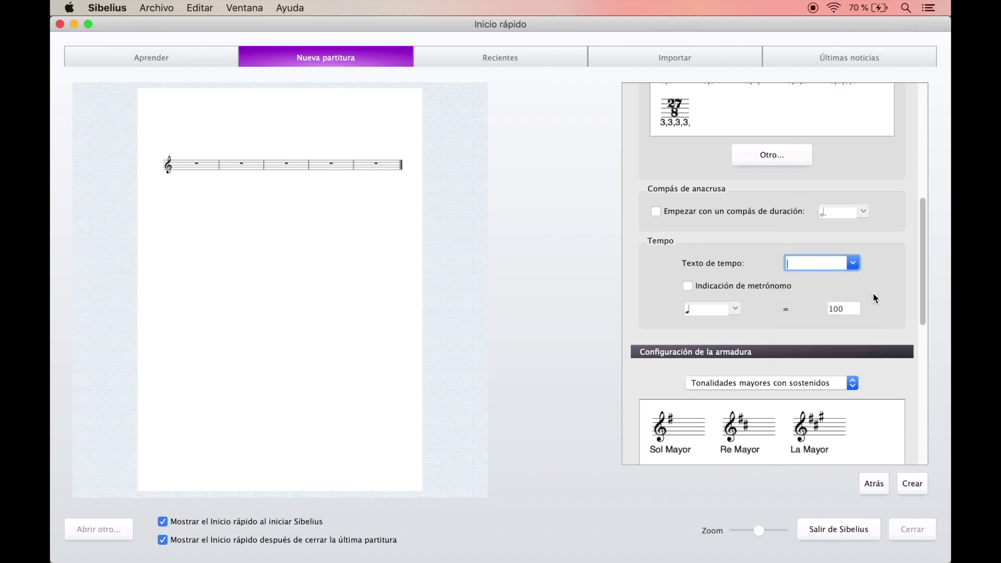
Set the tempo text to Allegretto and add a metronome mark of quarter note = 120.
click(852, 264)
click(815, 286)
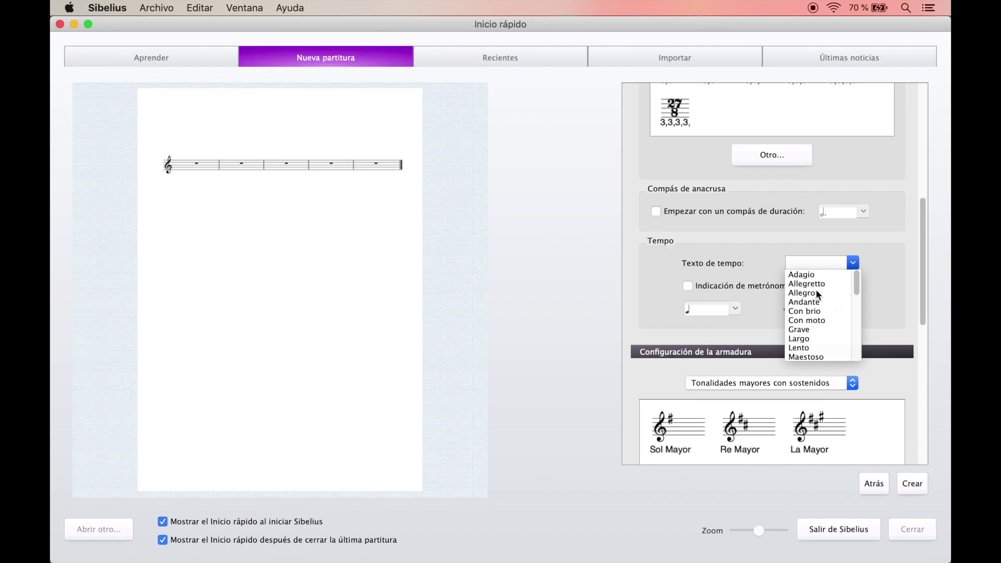
click(729, 286)
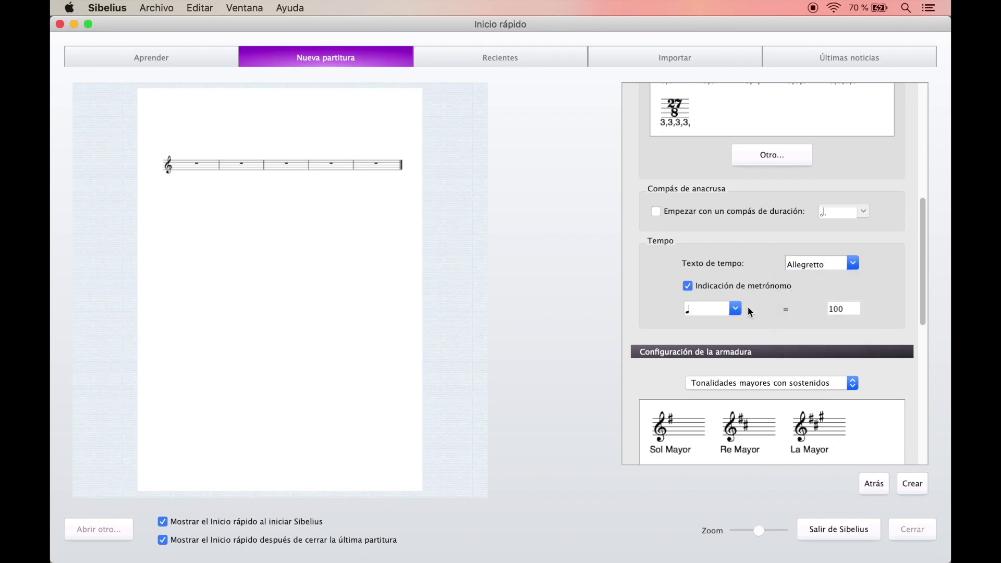
double_click(845, 307)
text(120)
click(892, 287)
Look through the key signature categories and show the Tonalidades menores con sostenidos group.
scroll(896, 283, down, 3)
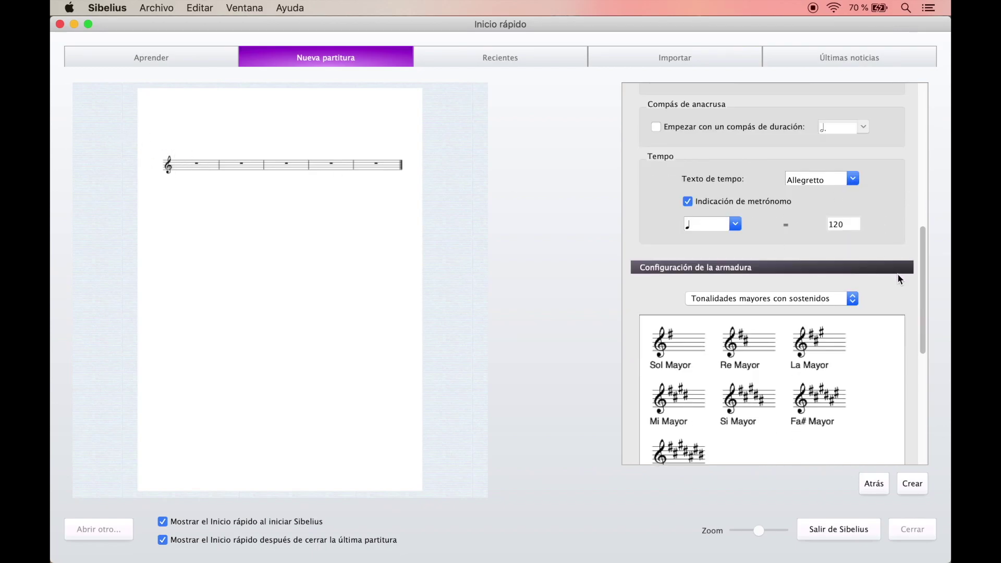
scroll(896, 273, down, 3)
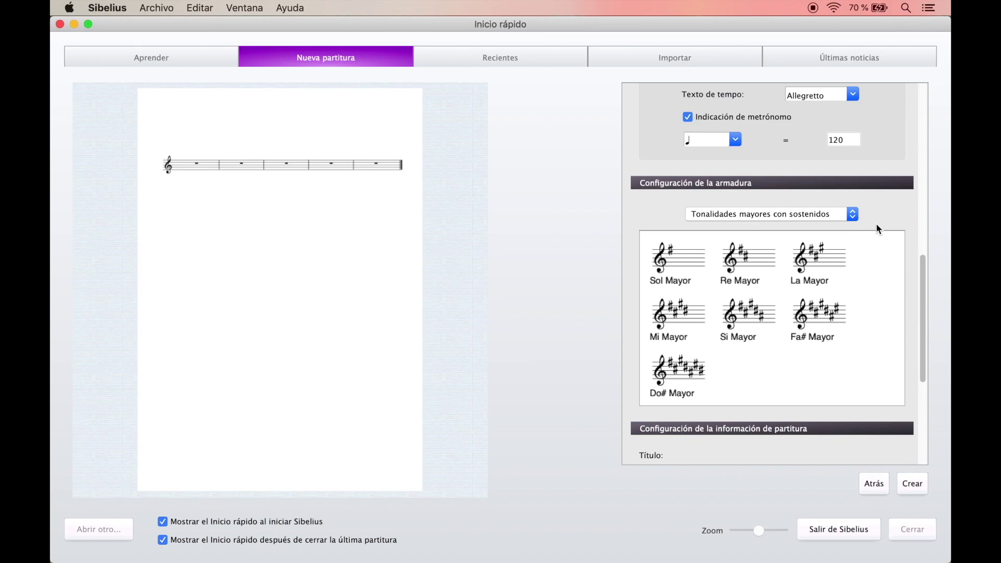
click(822, 214)
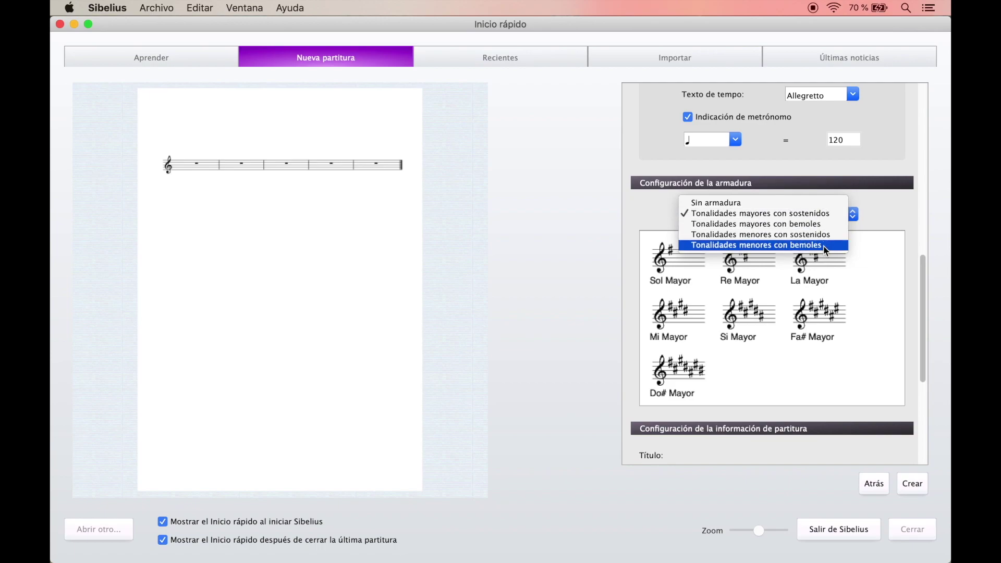
click(816, 217)
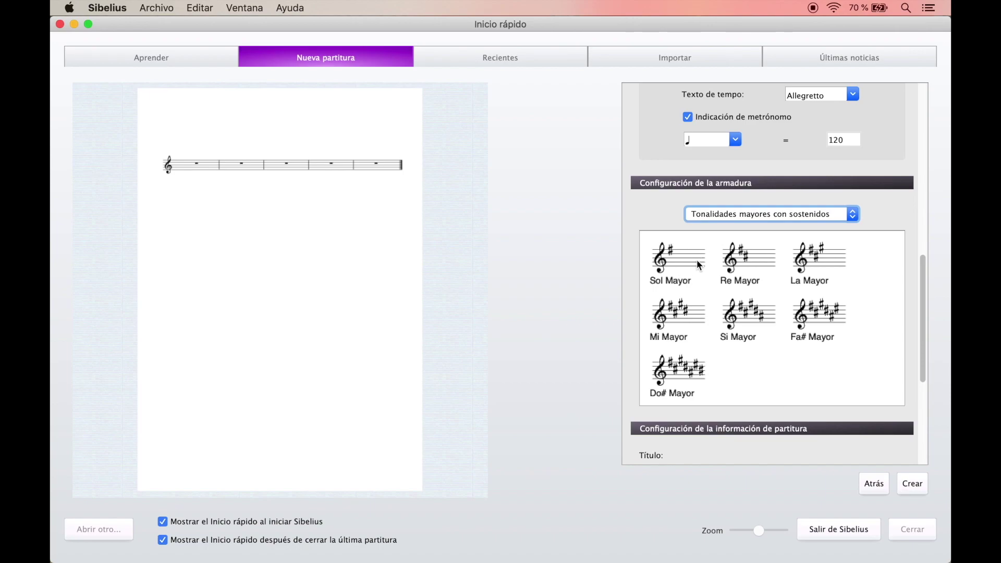
click(730, 220)
click(737, 236)
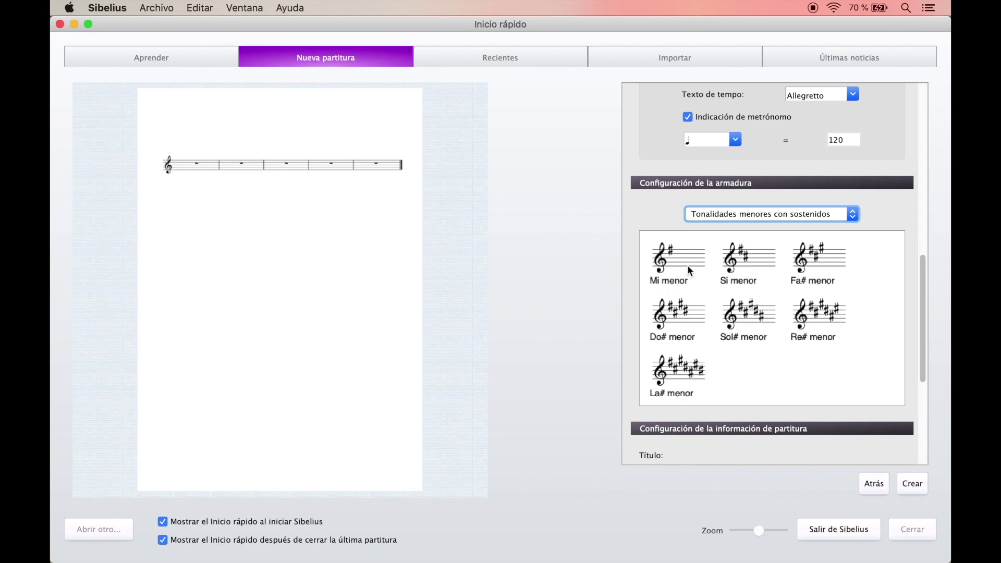
Set the score's key signature to Do Mayor from the Sin armadura group.
click(741, 217)
click(756, 182)
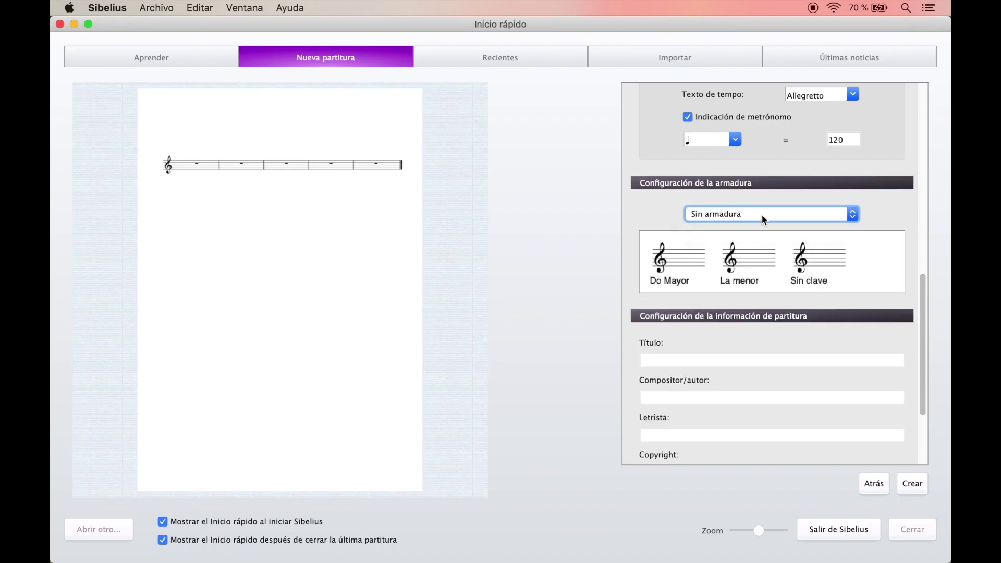
click(817, 265)
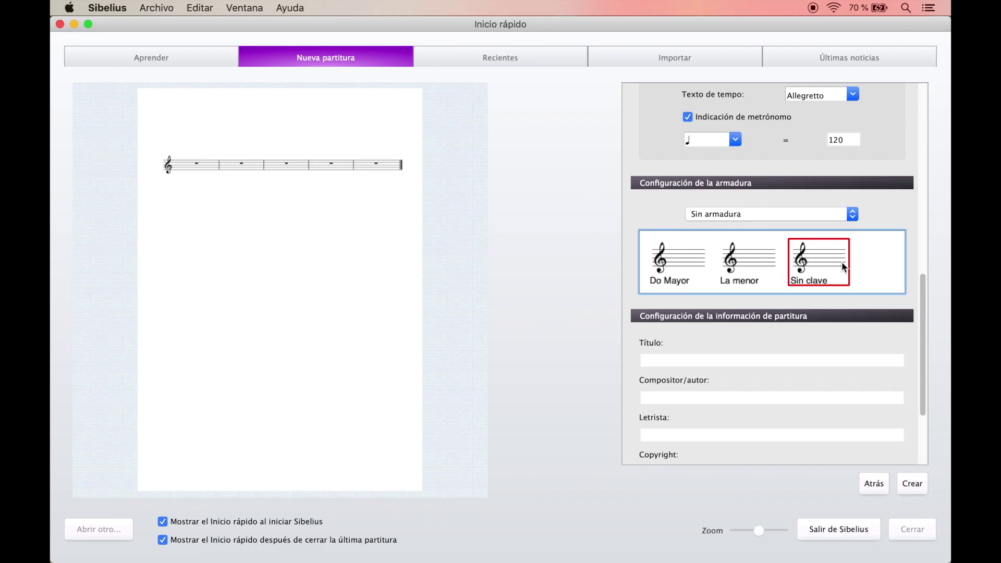
click(688, 267)
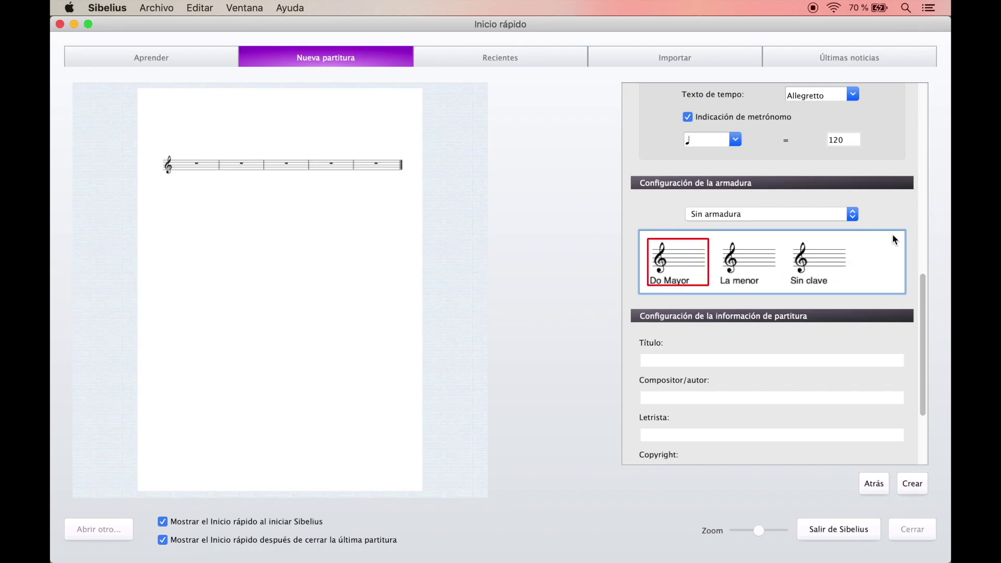
Title the score "Tutorial Sibelius 1", leaving the composer blank, and create it.
scroll(908, 223, down, 4)
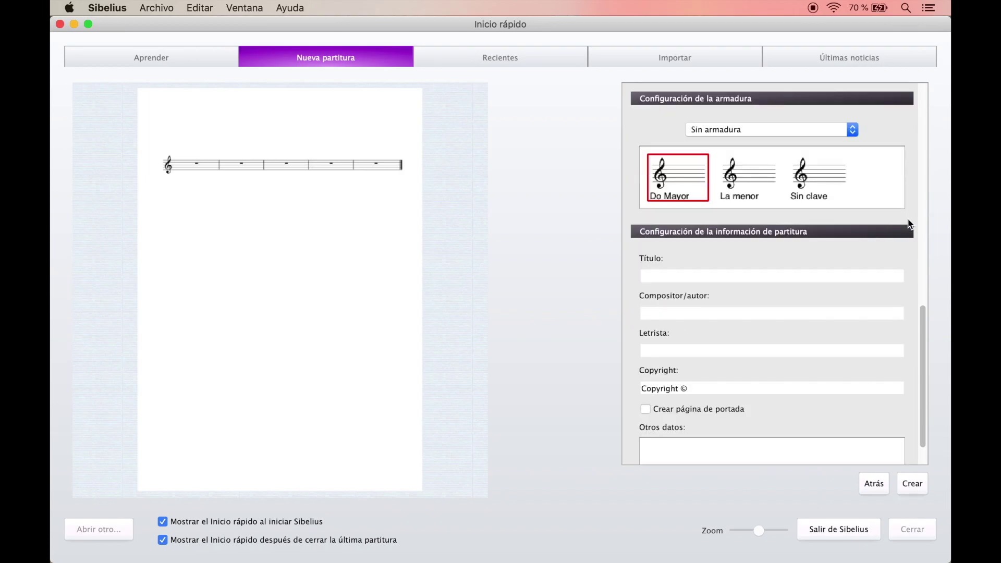
scroll(908, 224, down, 2)
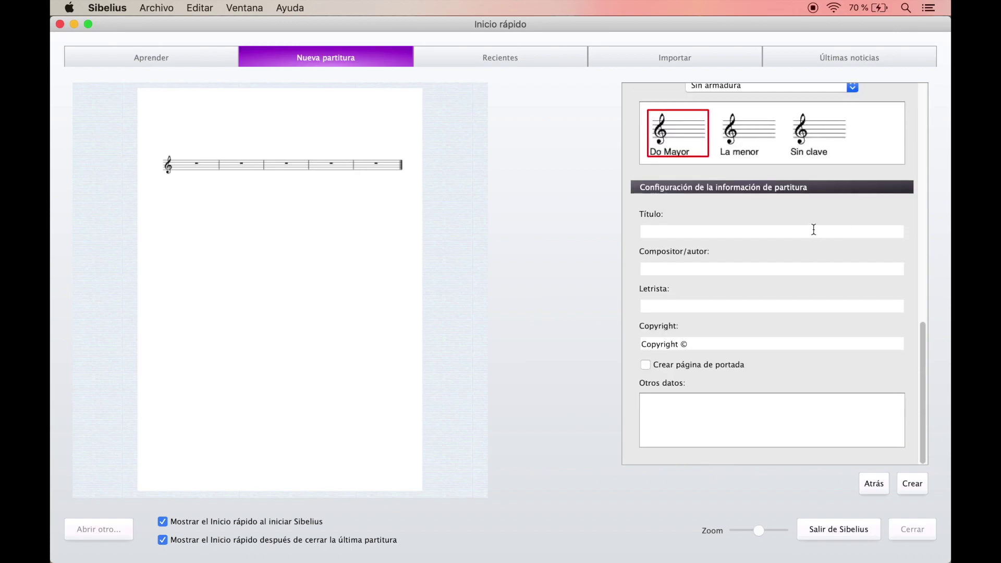
click(722, 236)
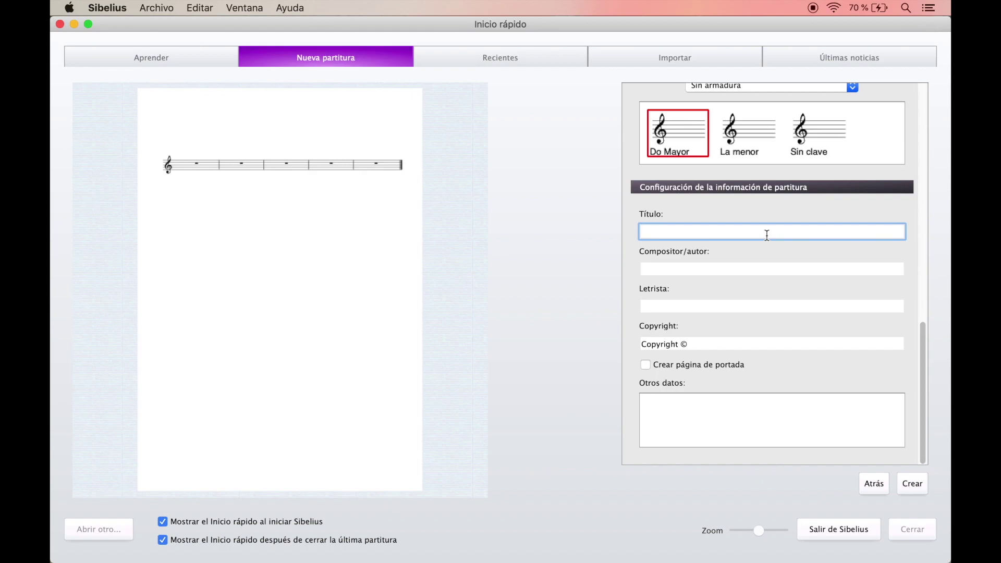
text(Tutorial Sibelius 1)
click(737, 268)
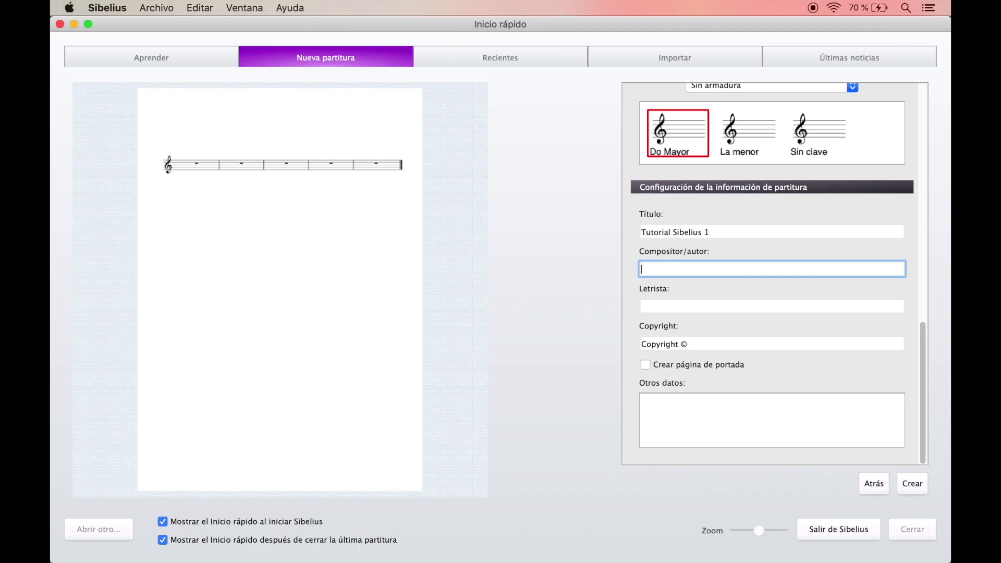
click(914, 486)
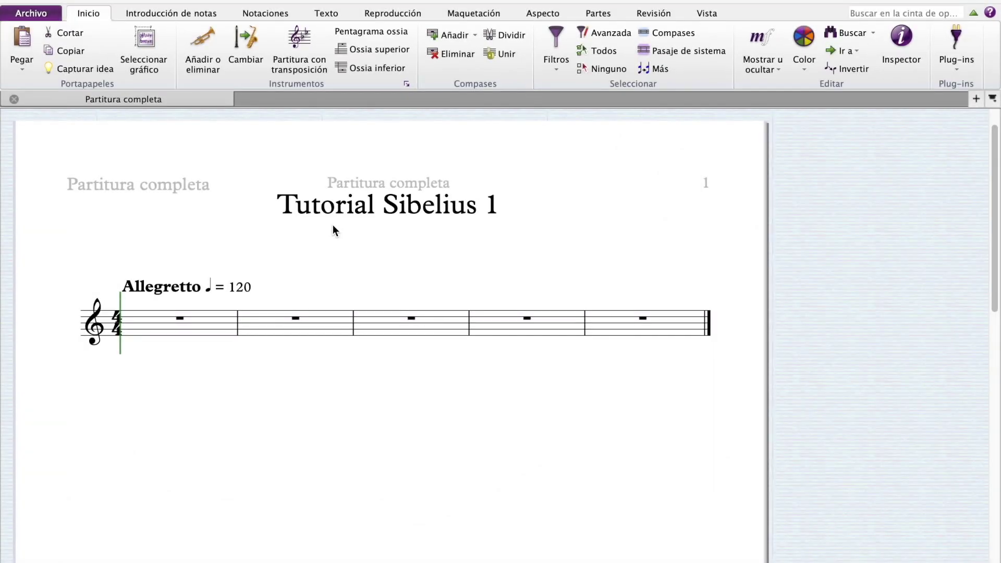
Look over the note input and notation commands, and view the available staff and system lines before closing their list.
drag(137, 229, 223, 249)
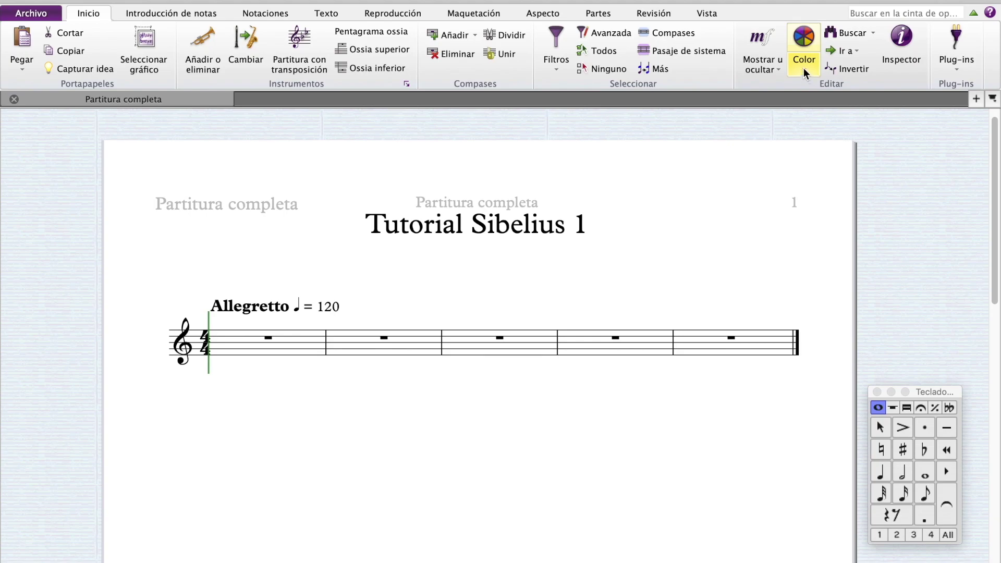
click(946, 56)
click(946, 56)
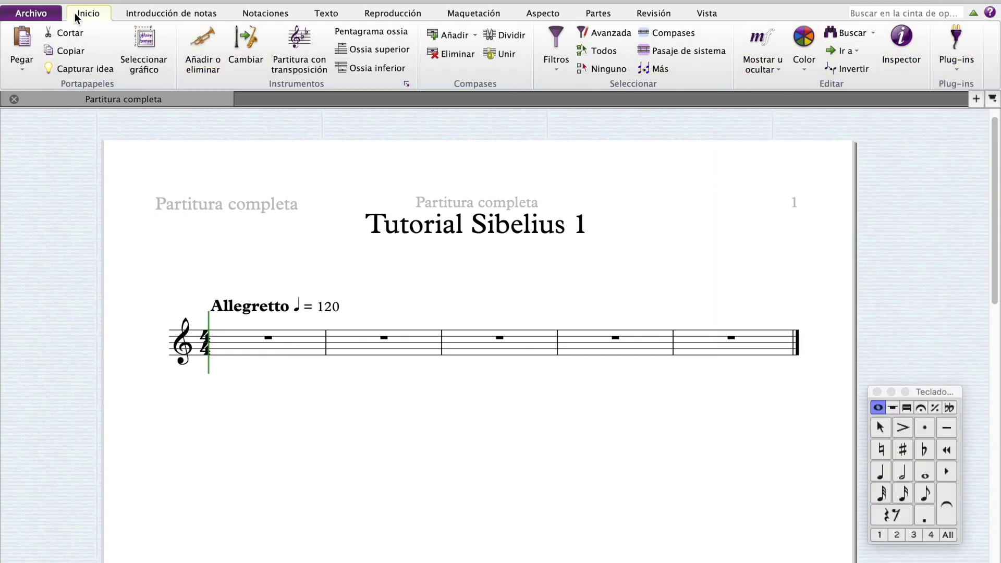
click(176, 19)
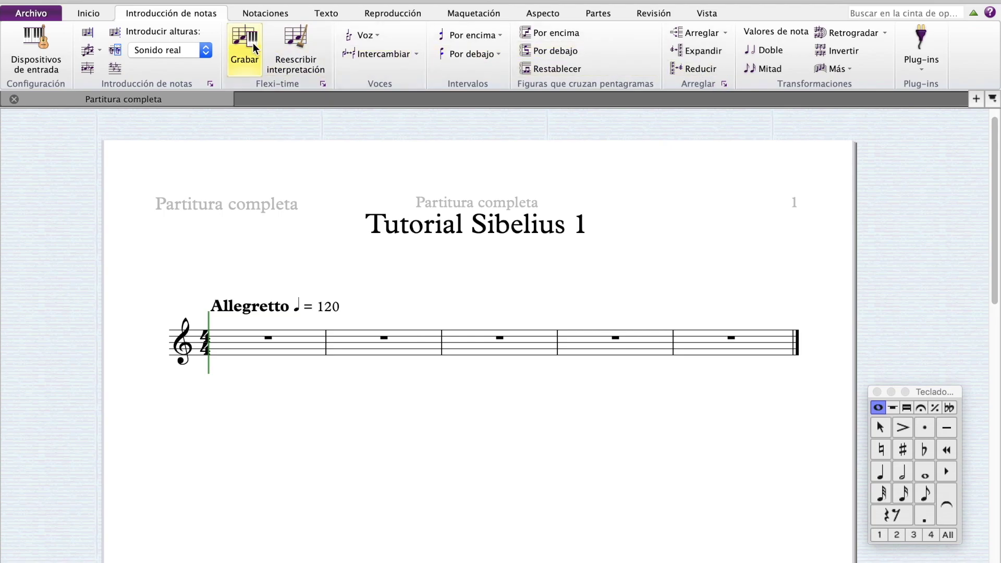
click(277, 15)
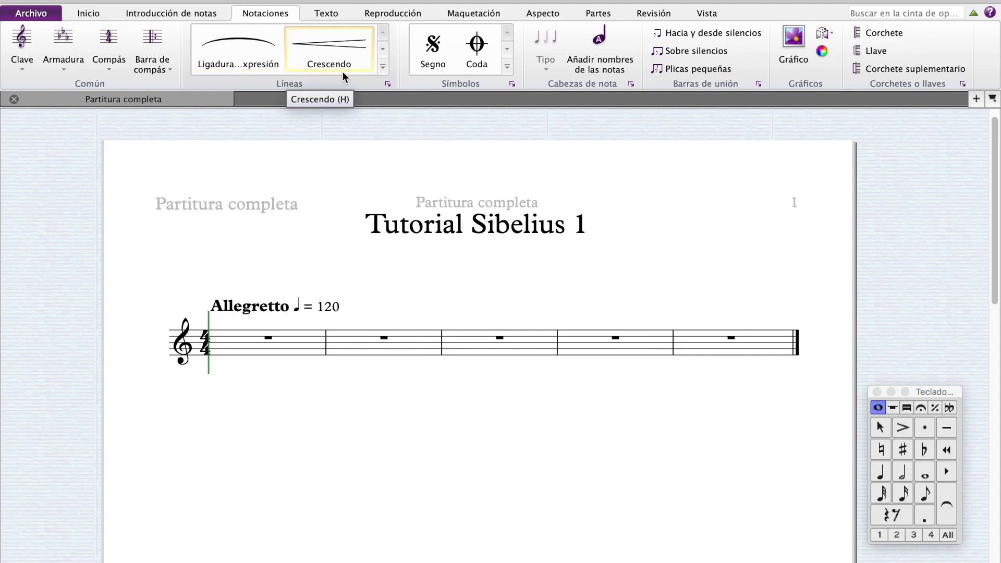
click(387, 83)
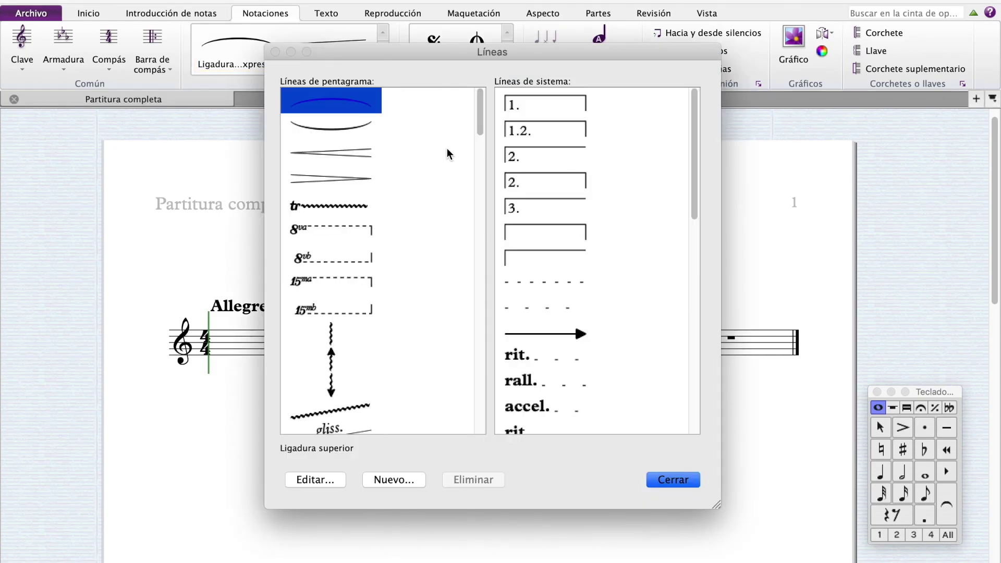
click(690, 478)
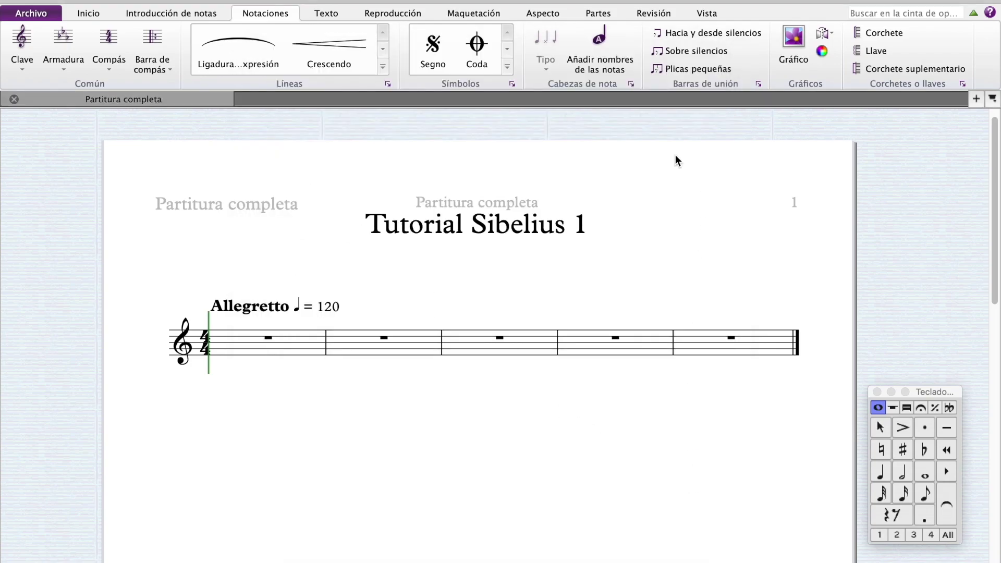
Look through the symbol library from Repeticiones down to Técnicas and close it without choosing a symbol.
click(513, 84)
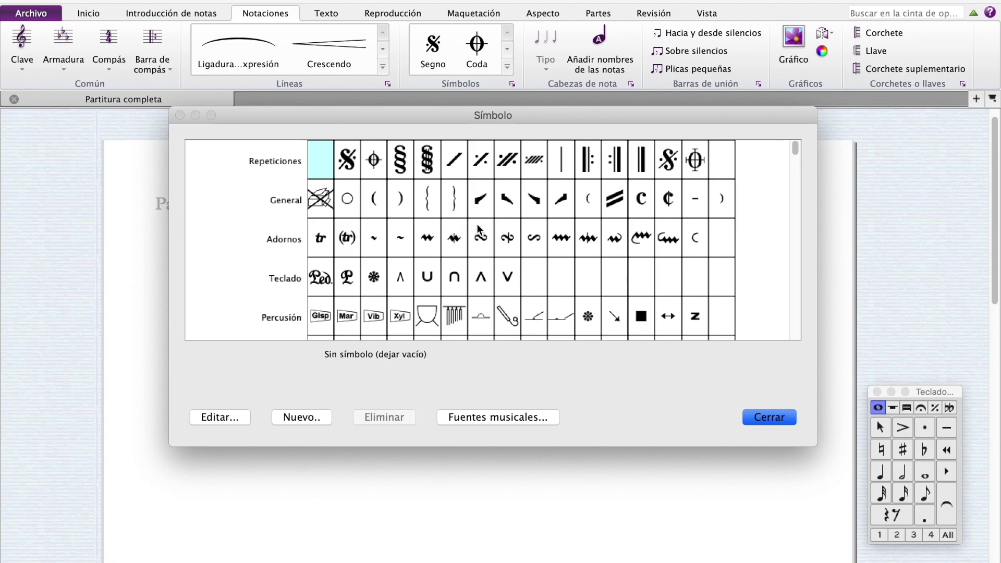
scroll(476, 224, down, 5)
scroll(472, 223, down, 10)
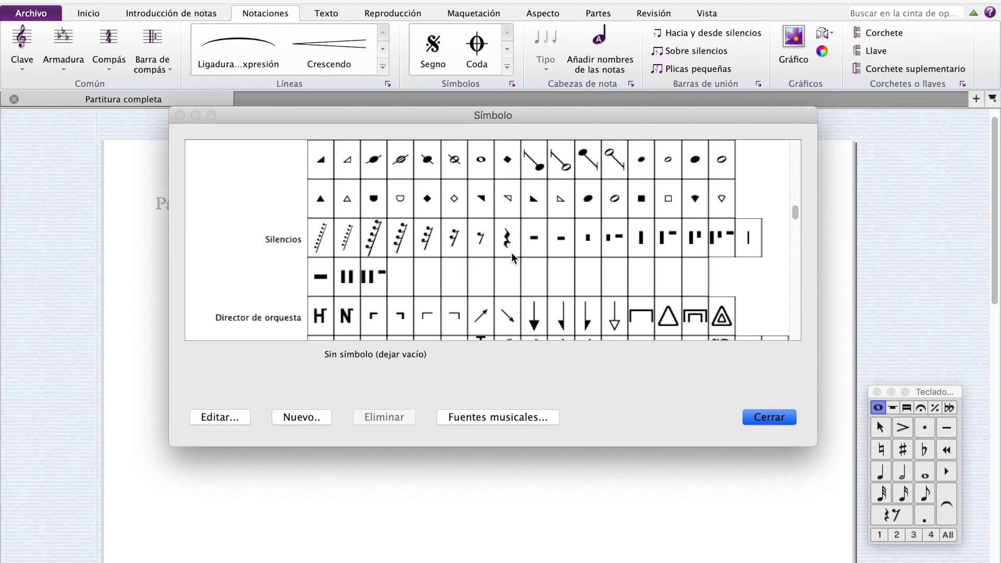
scroll(511, 252, down, 5)
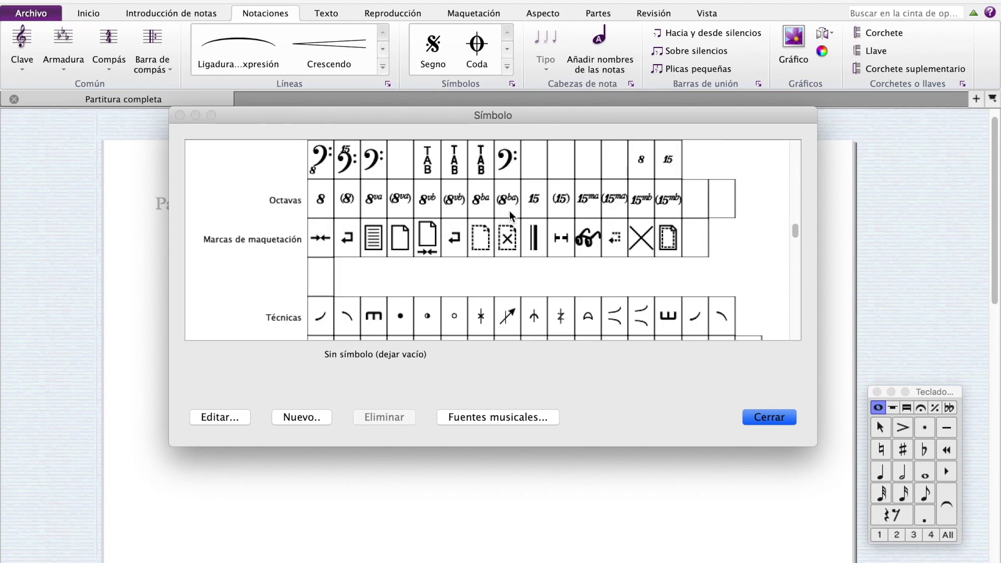
click(769, 417)
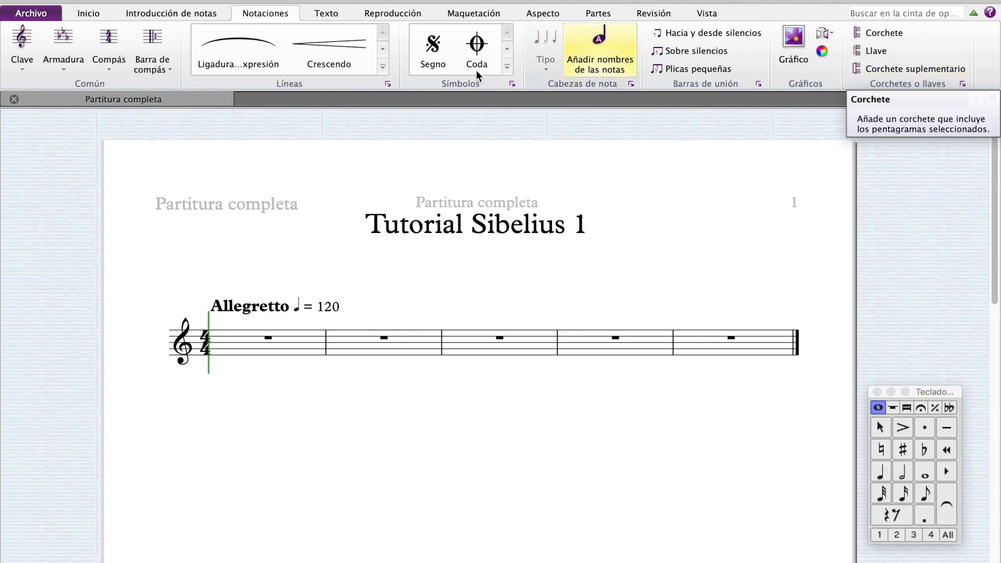
Check the text formatting of the Allegretto tempo mark, and briefly show the playback mixer.
click(330, 11)
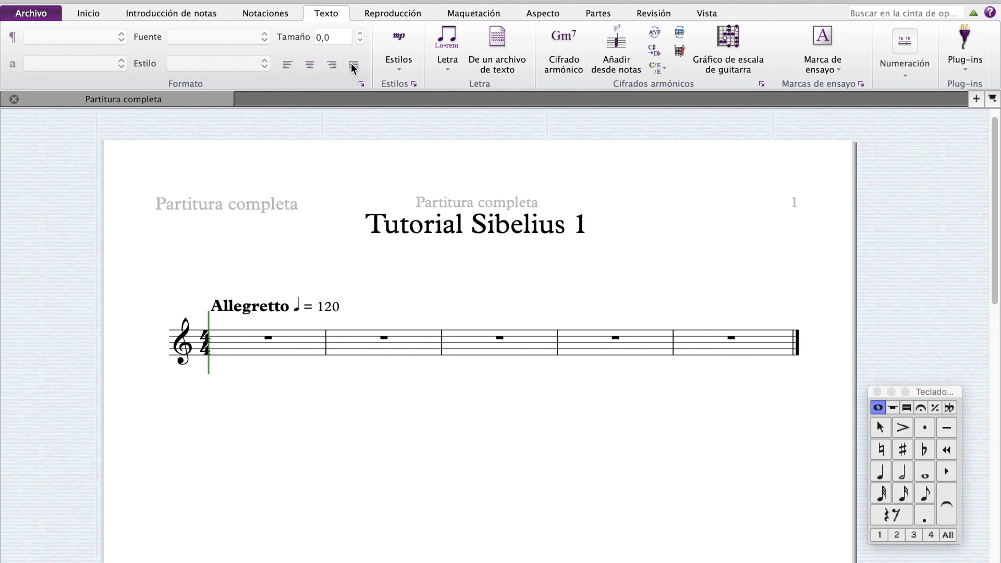
click(265, 307)
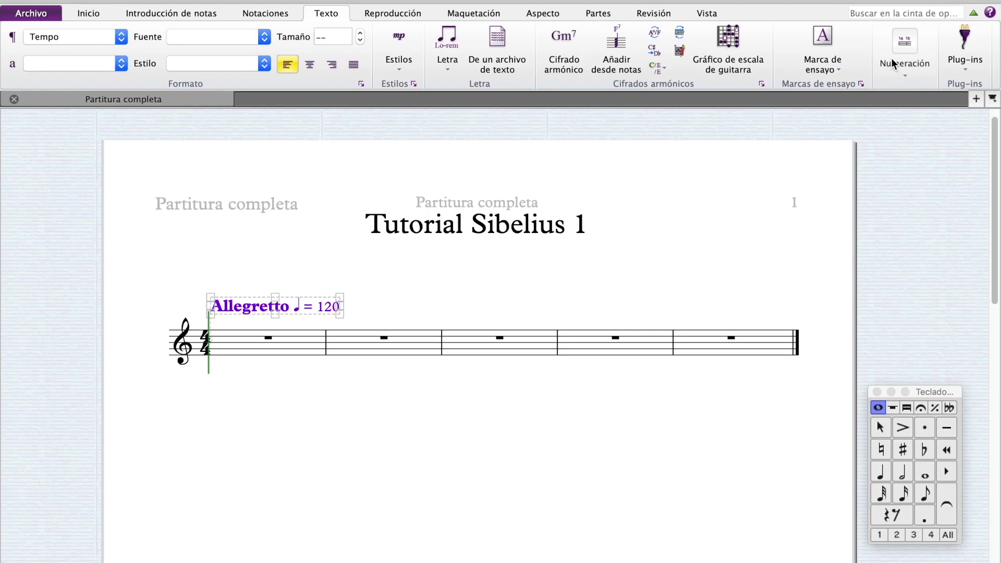
click(408, 13)
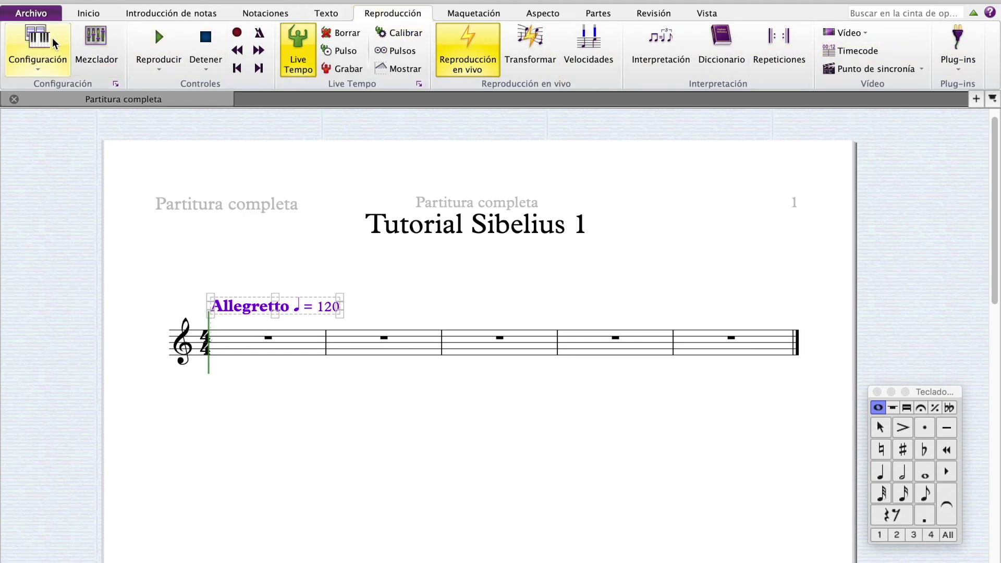
click(98, 58)
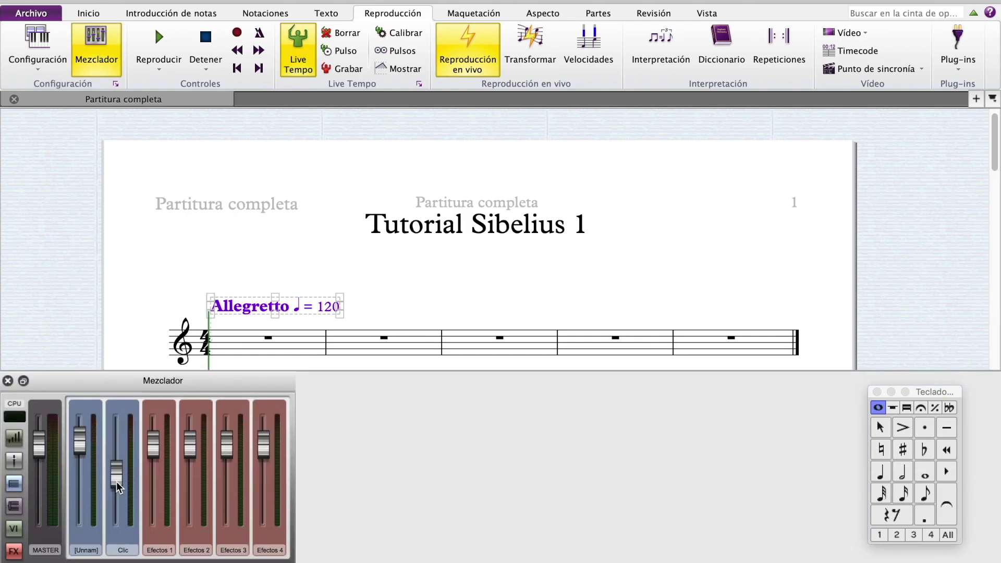
click(8, 381)
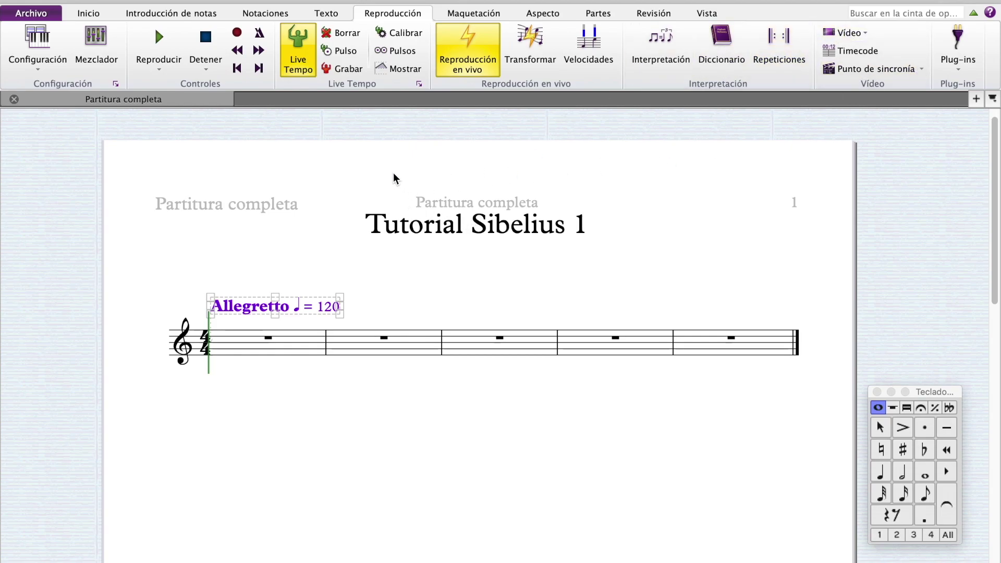
key(Escape)
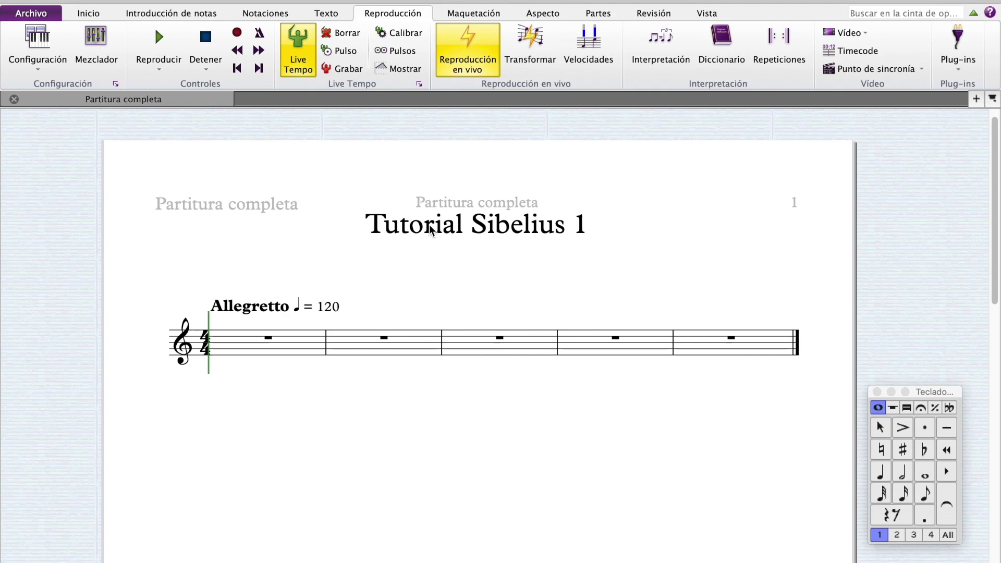
Review the available paper sizes and page orientations without changing them, and look over the appearance and parts commands.
click(484, 16)
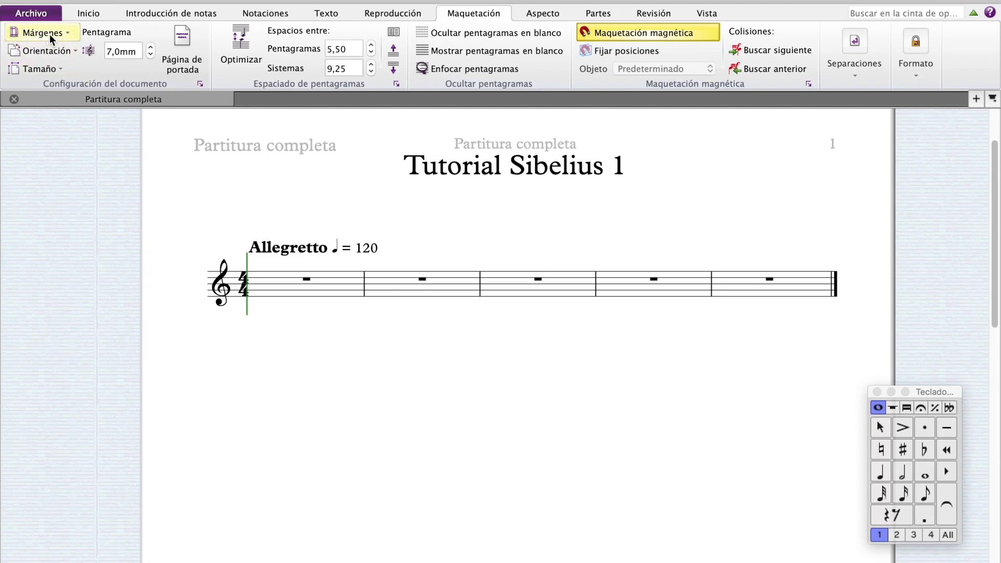
click(57, 70)
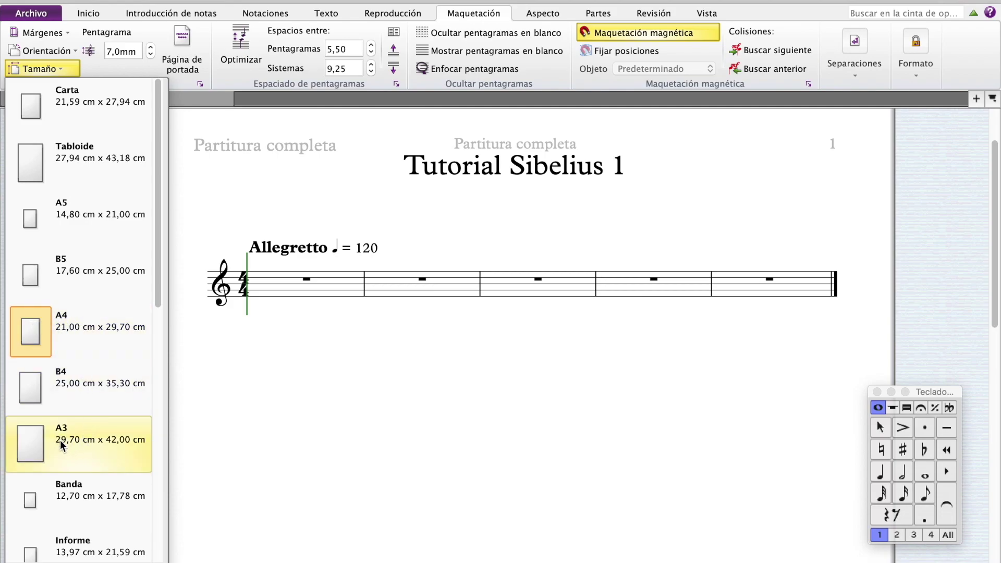
click(62, 73)
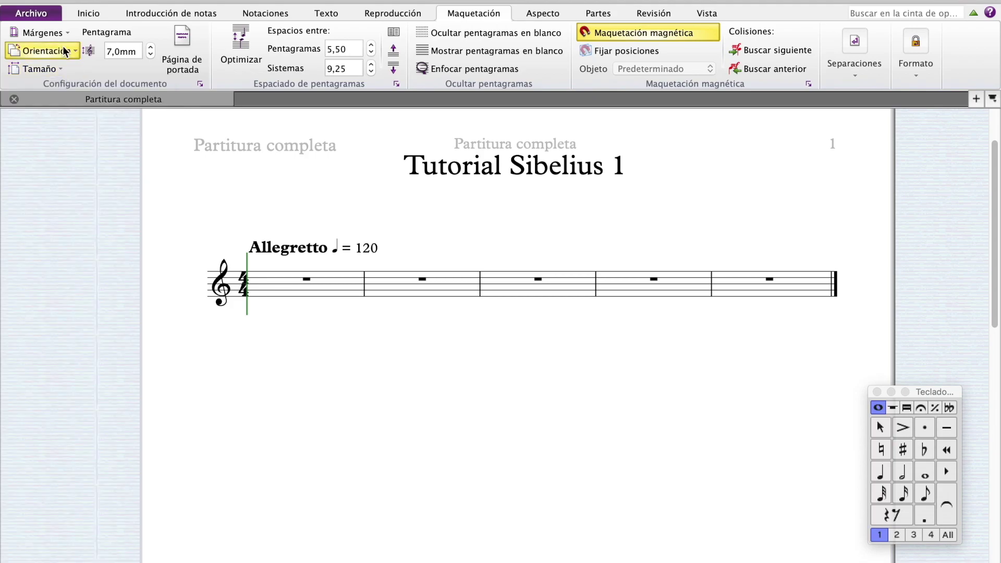
click(66, 50)
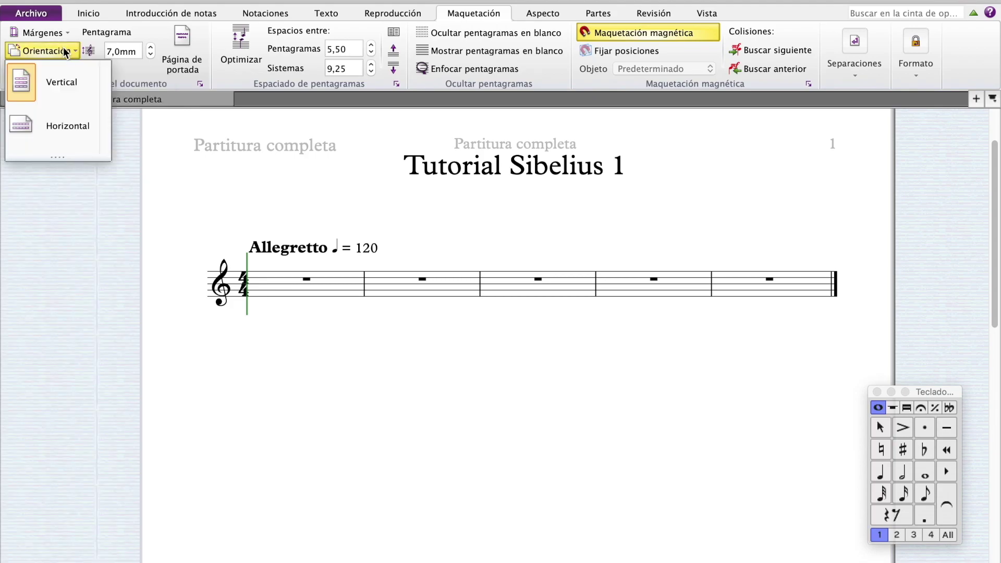
click(65, 51)
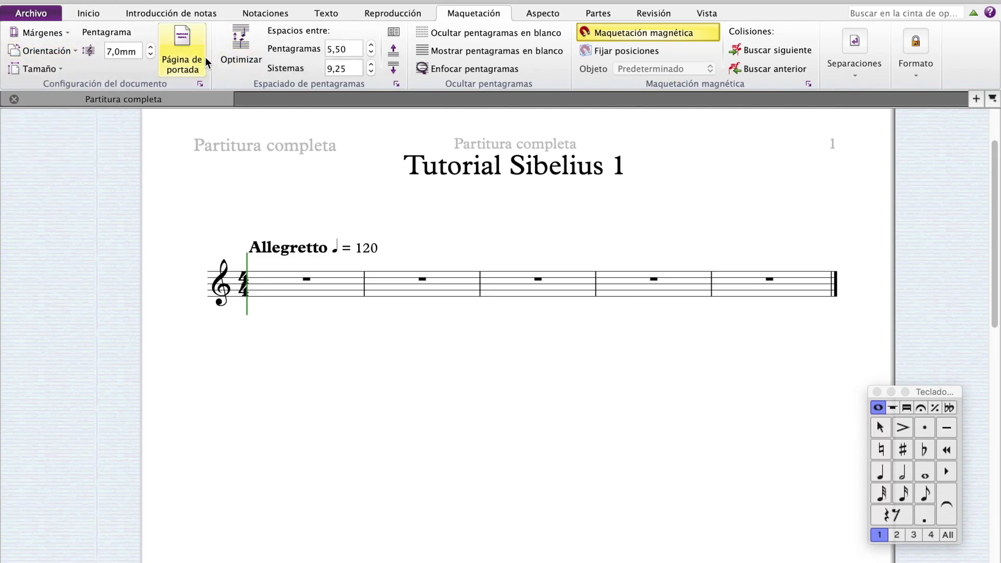
click(543, 14)
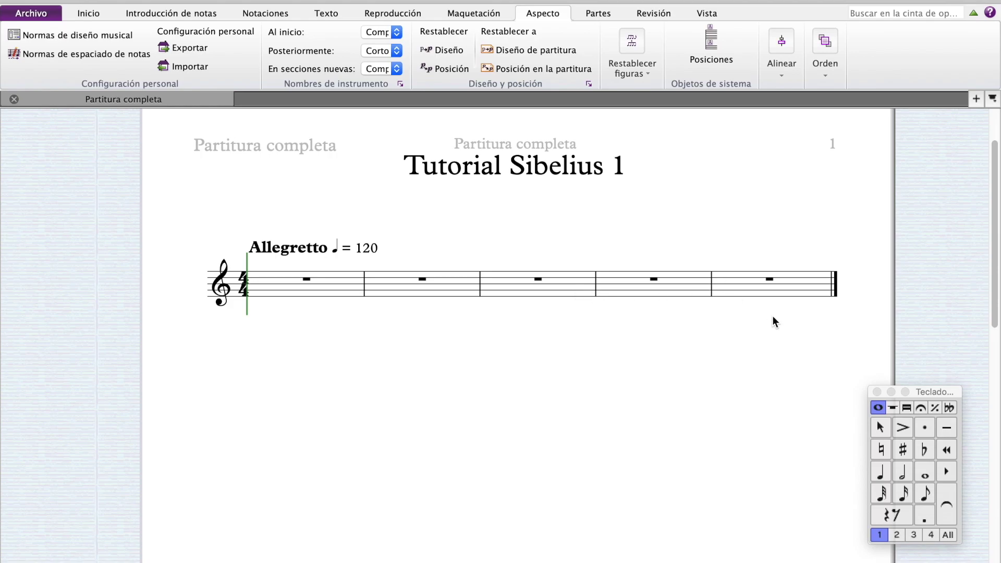
click(603, 14)
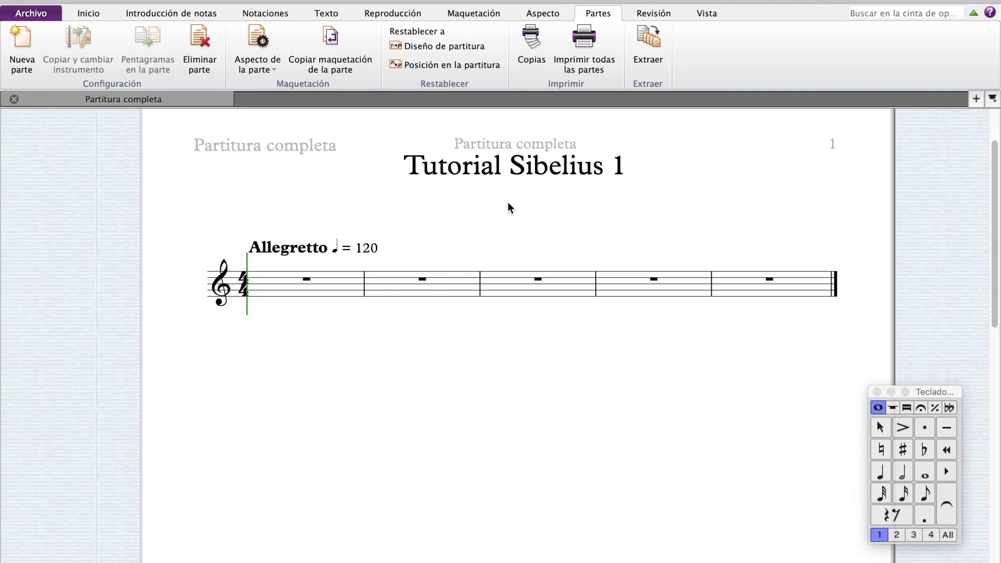
Attach a new comment without added text to the first bar and delete it again.
click(662, 13)
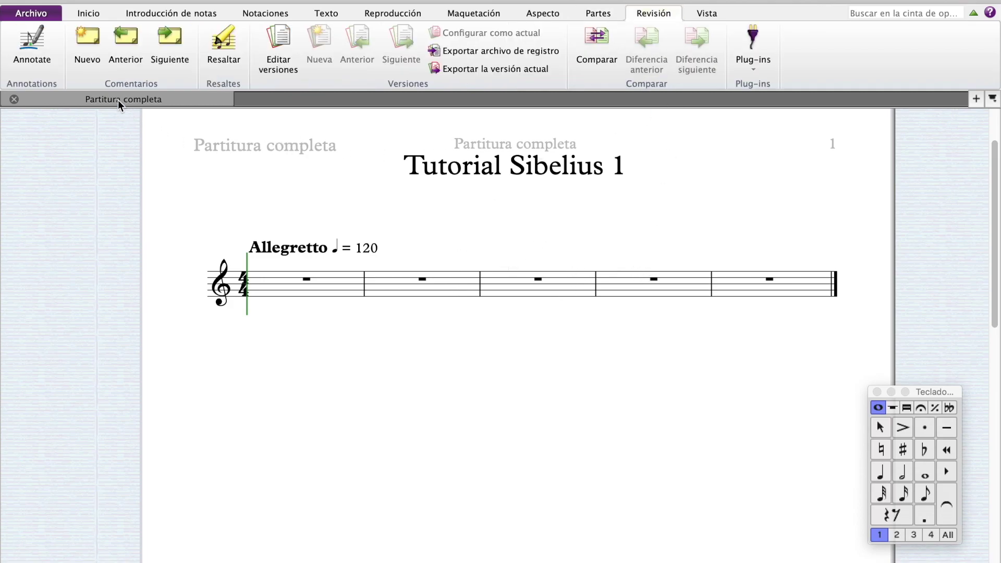
click(269, 279)
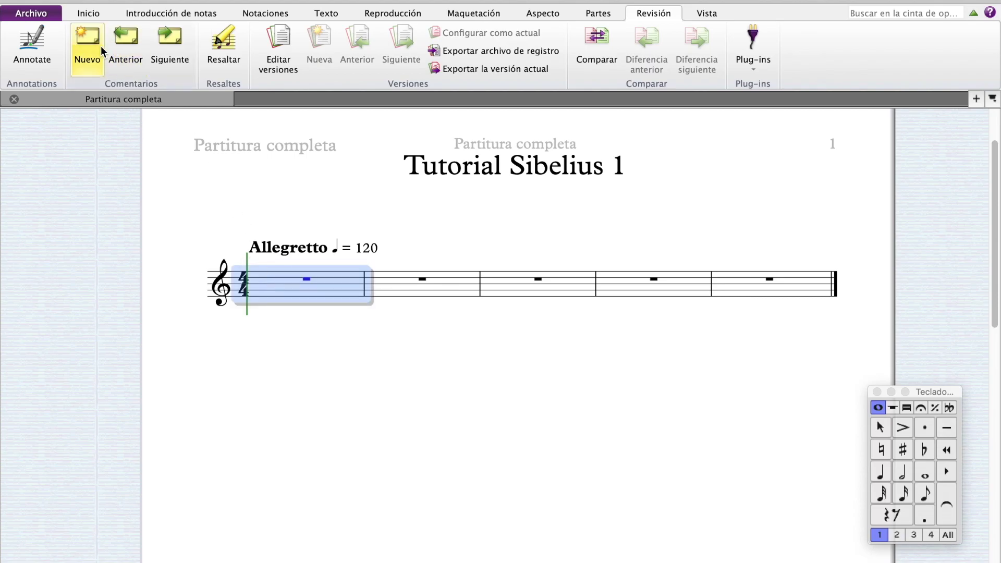
click(85, 52)
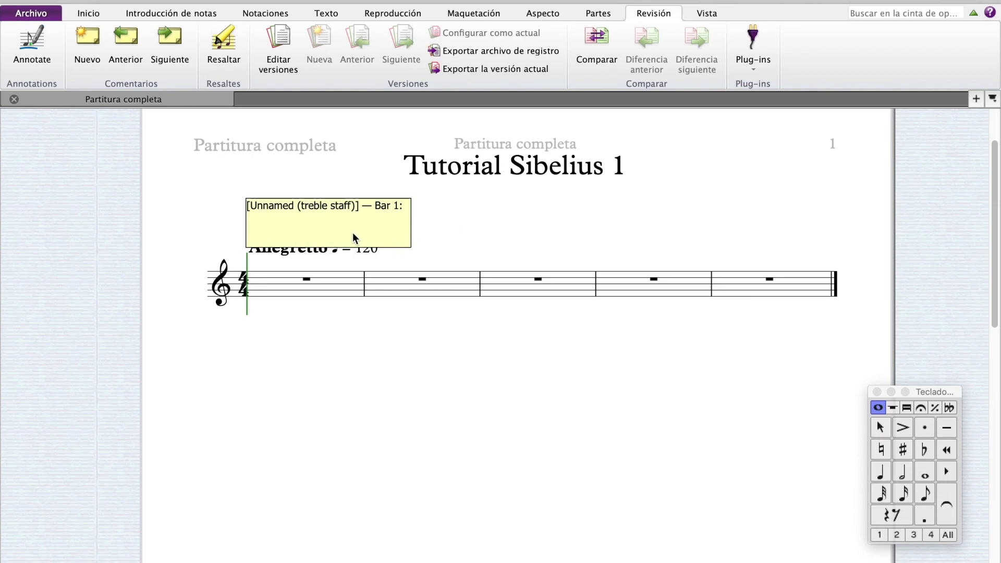
key(Escape)
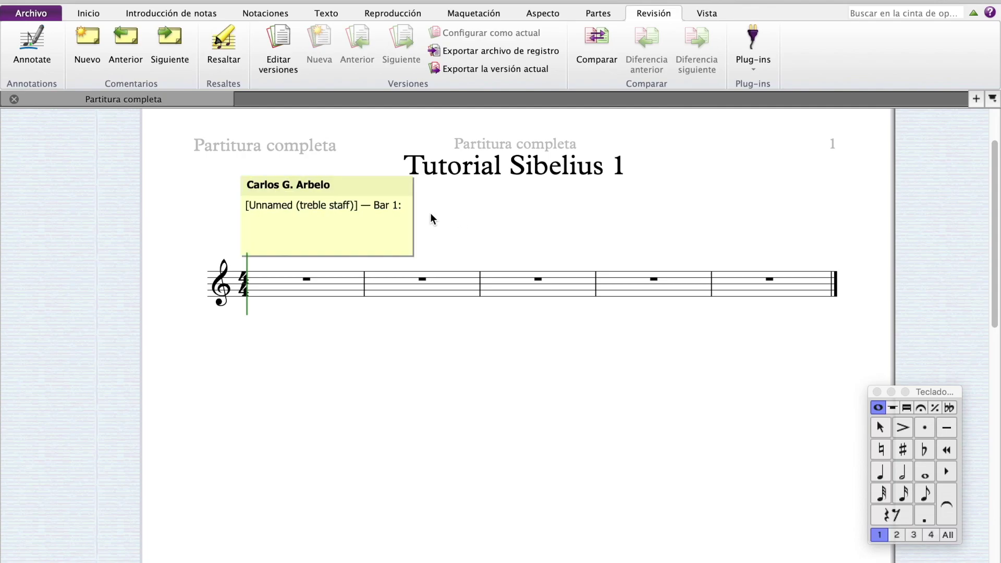
click(334, 186)
key(Delete)
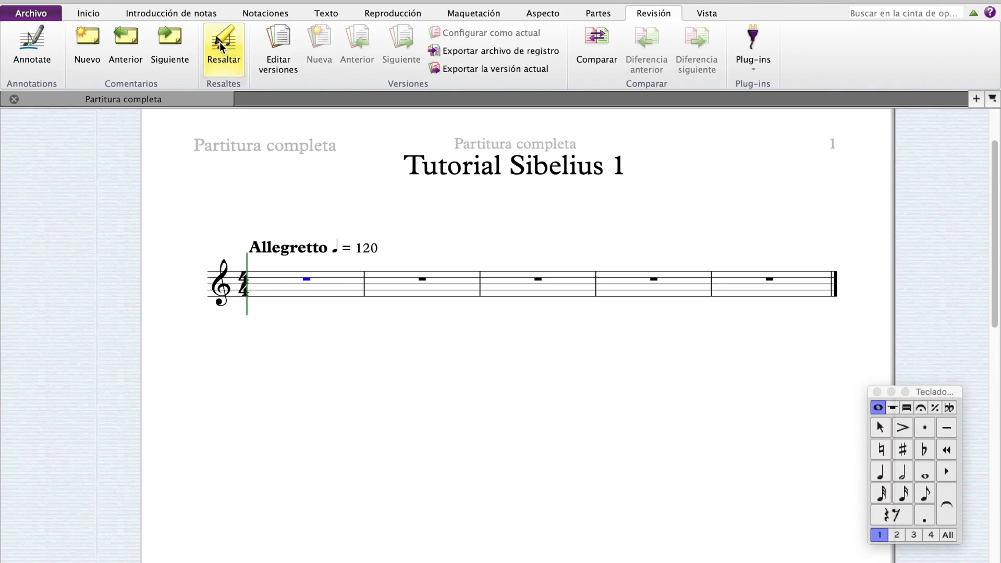
Highlight the first bar in yellow and remove the highlight again.
click(344, 287)
click(223, 46)
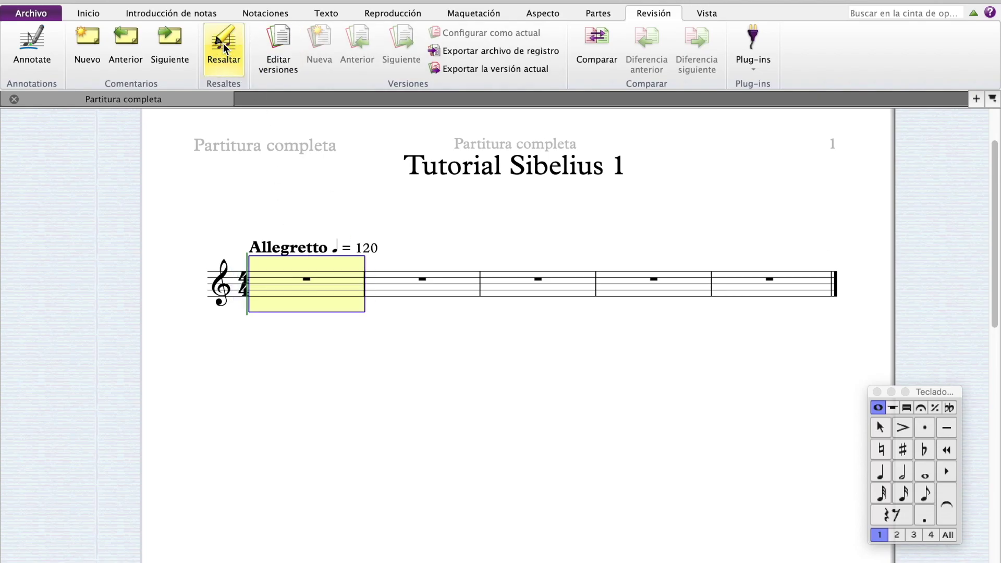
click(386, 324)
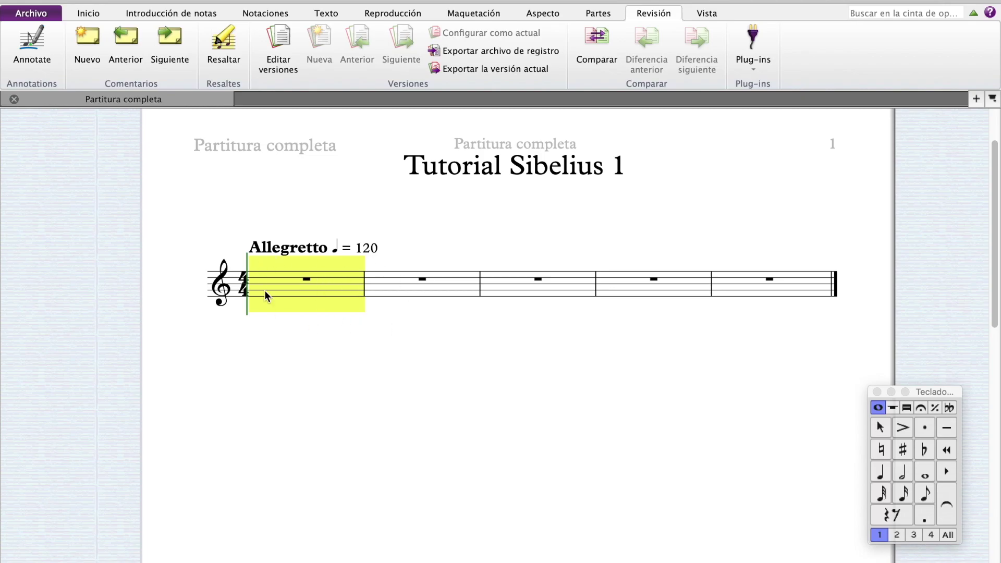
click(343, 310)
key(Delete)
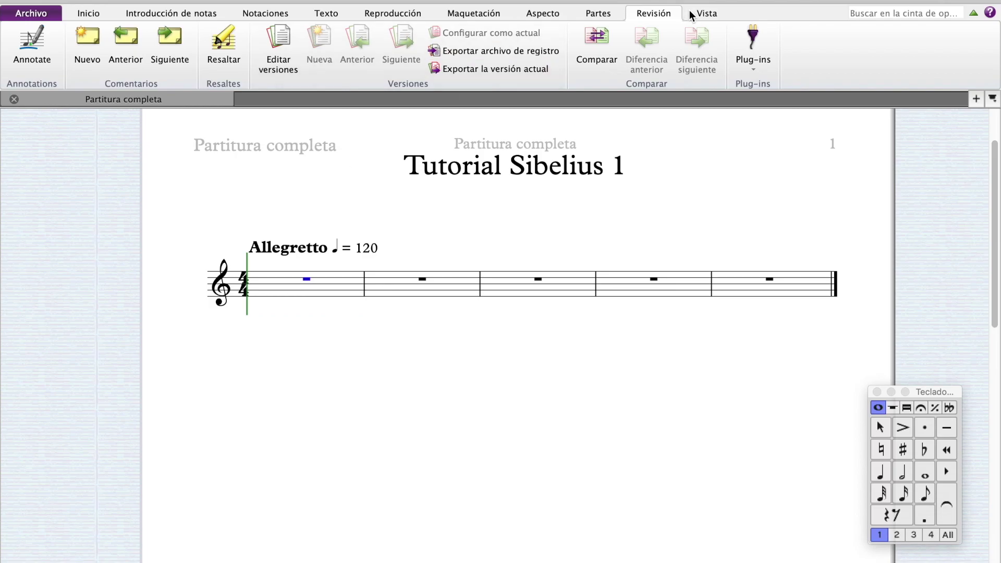
Try the vertical and horizontal double-page arrangements, and switch the score to the Panorama view.
click(705, 14)
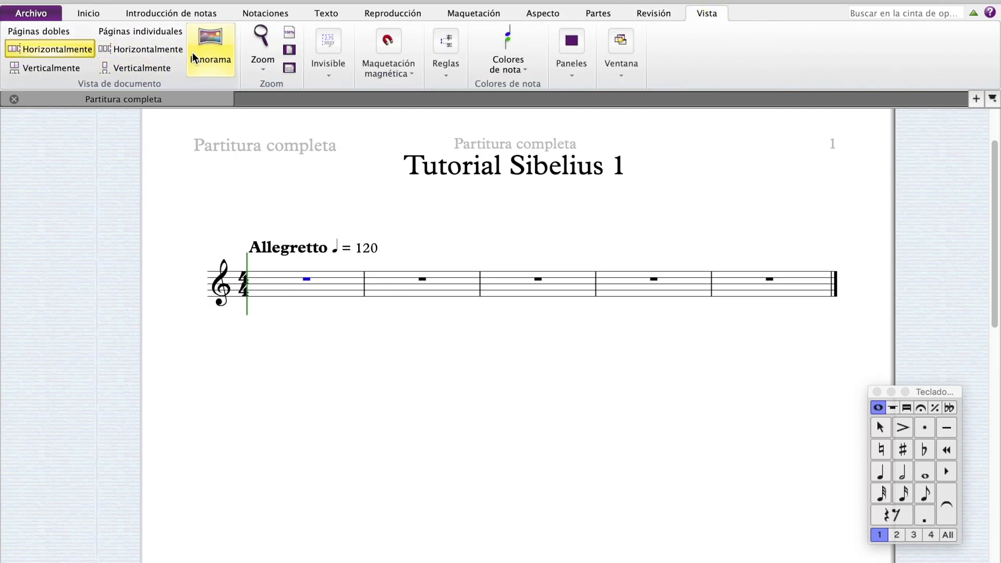
click(66, 66)
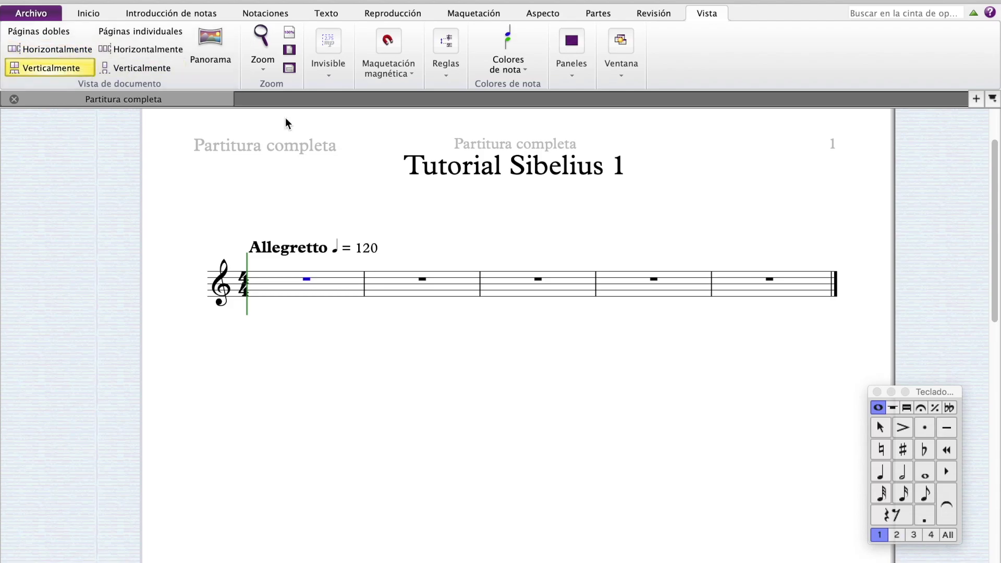
click(38, 51)
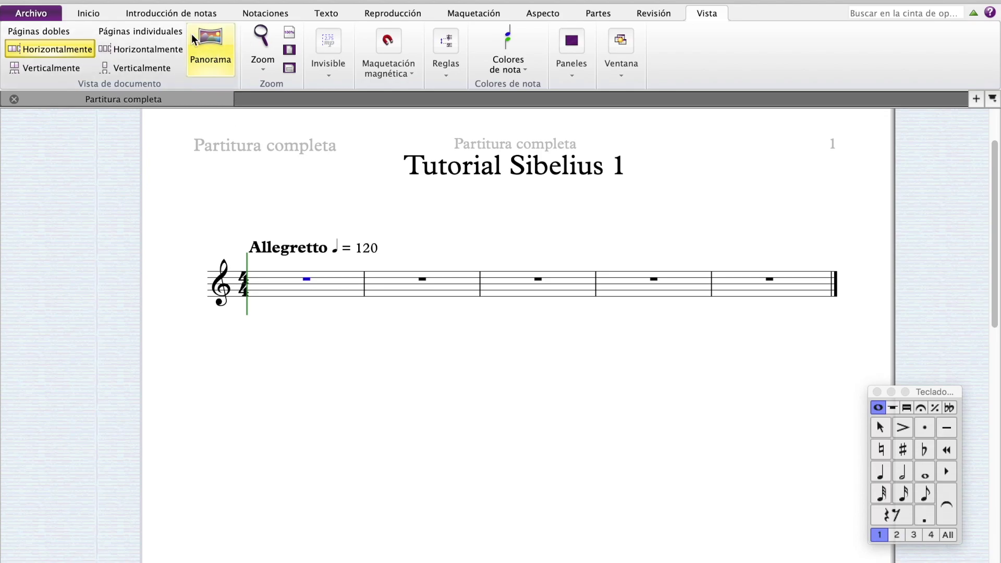
click(206, 46)
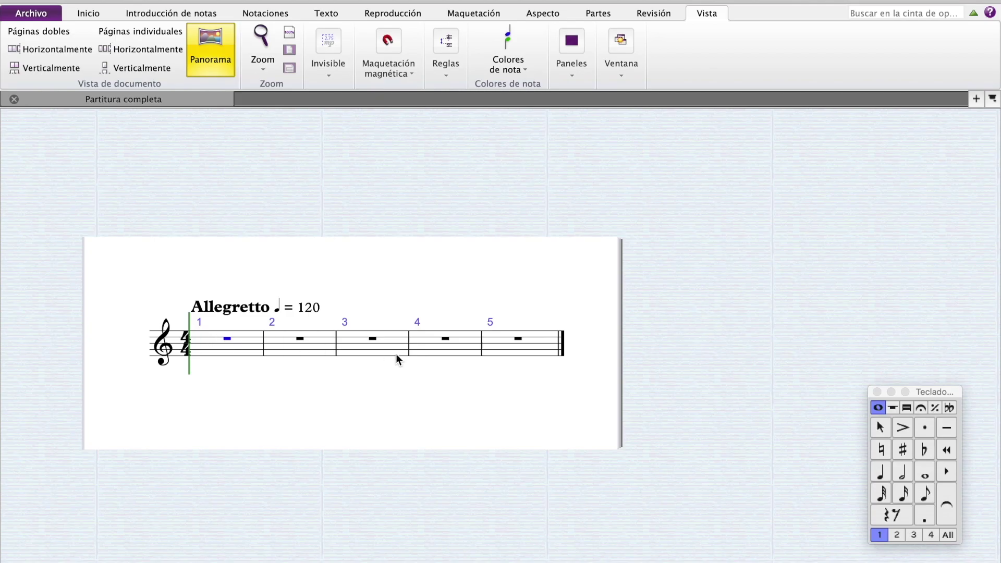
Turn off the Panorama view and return the score to the horizontal double-page arrangement.
click(210, 57)
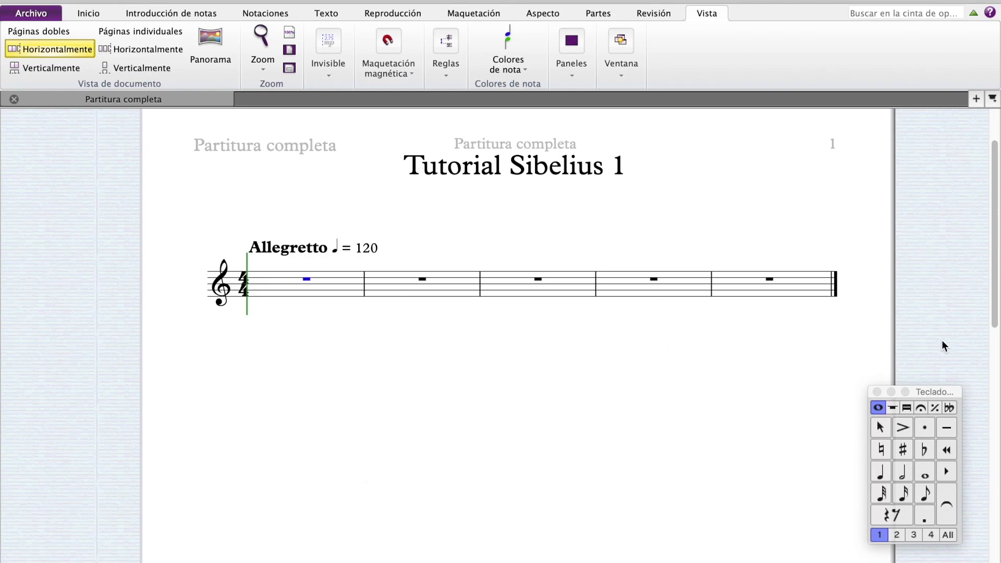
drag(817, 336, 536, 338)
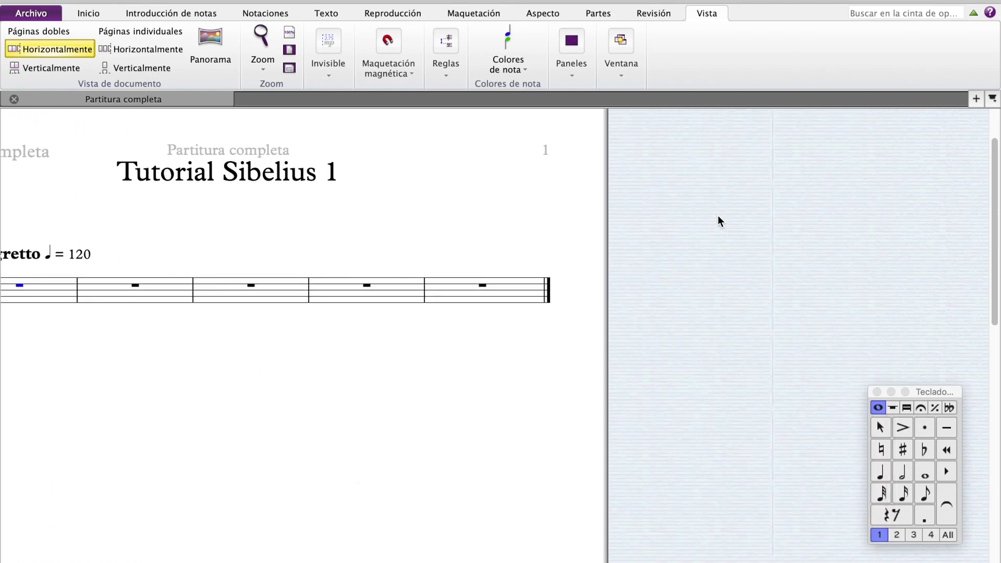
drag(253, 430, 441, 490)
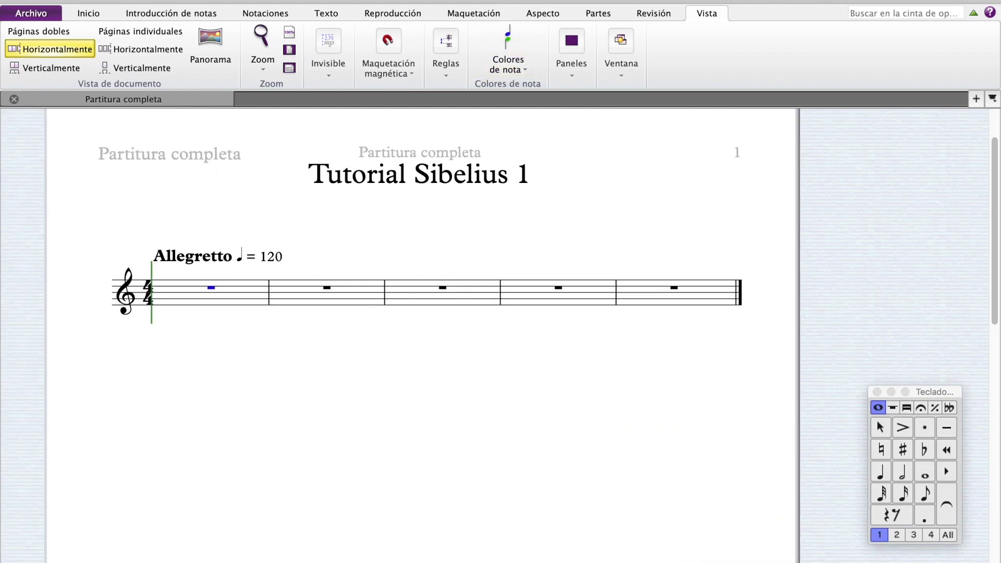
Try displaying the score at 300 % and at 37,5 % zoom.
click(262, 58)
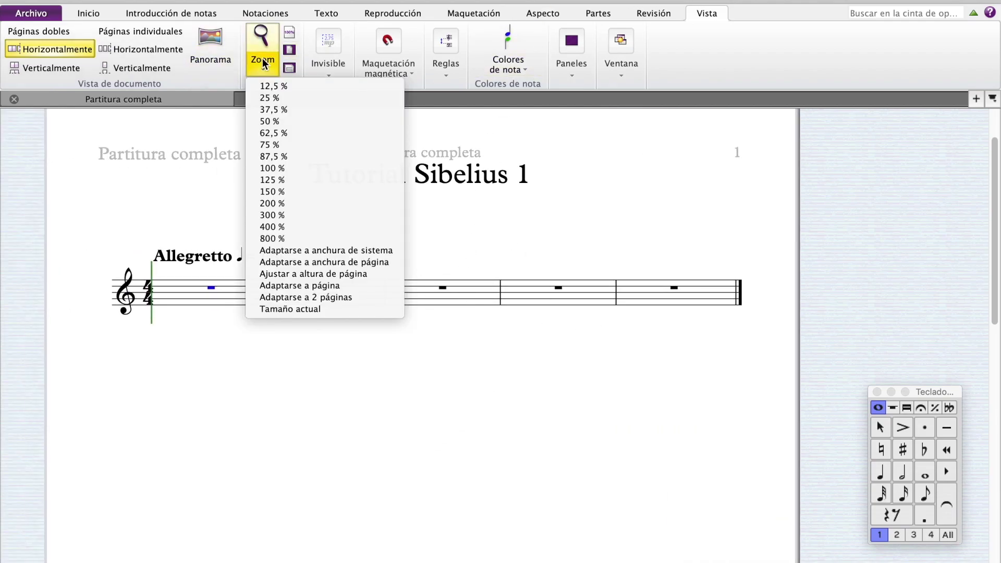
click(305, 214)
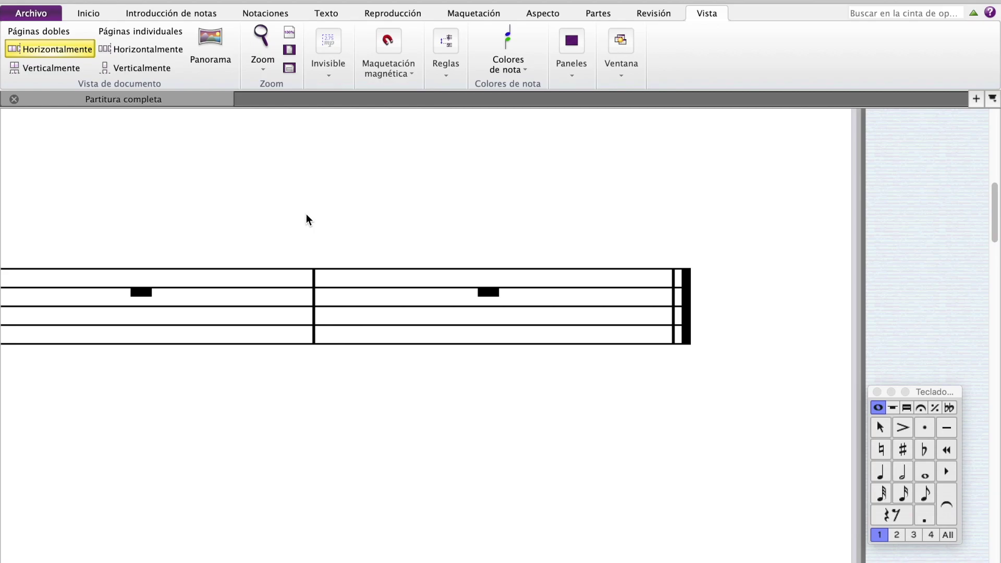
click(267, 51)
click(293, 105)
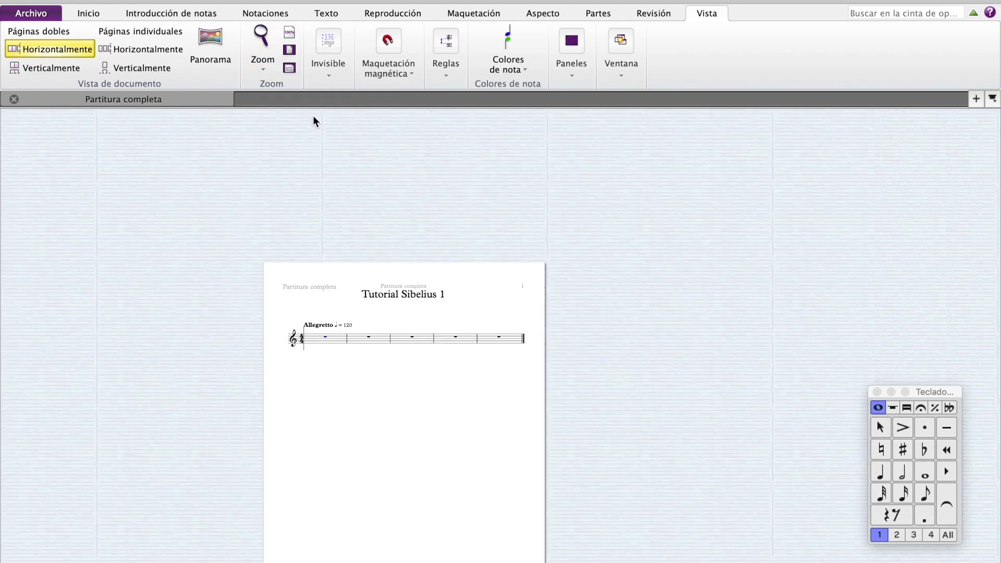
Try the page-fitting zoom presets and set the score's zoom back to 100 %.
click(289, 40)
click(295, 52)
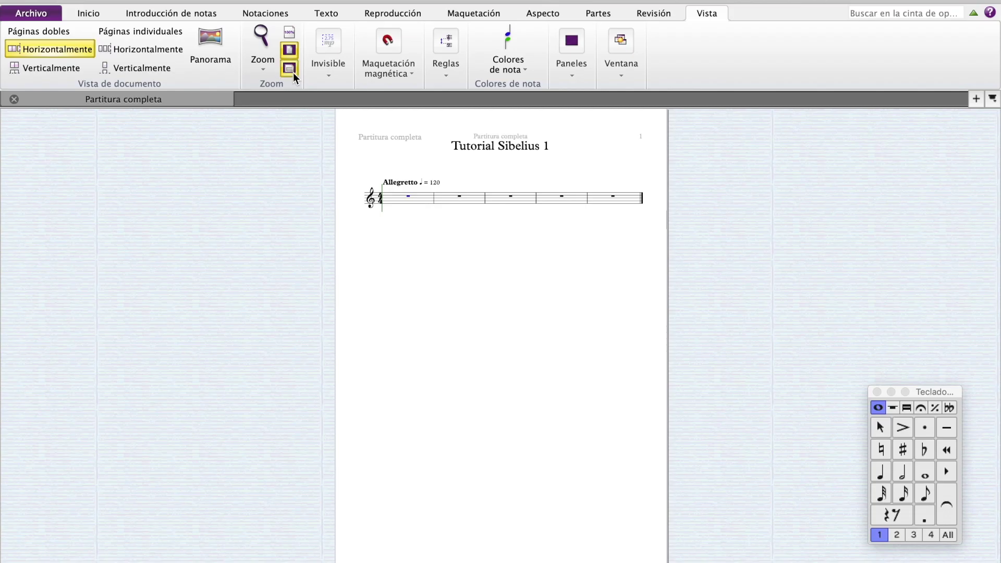
click(293, 72)
click(289, 50)
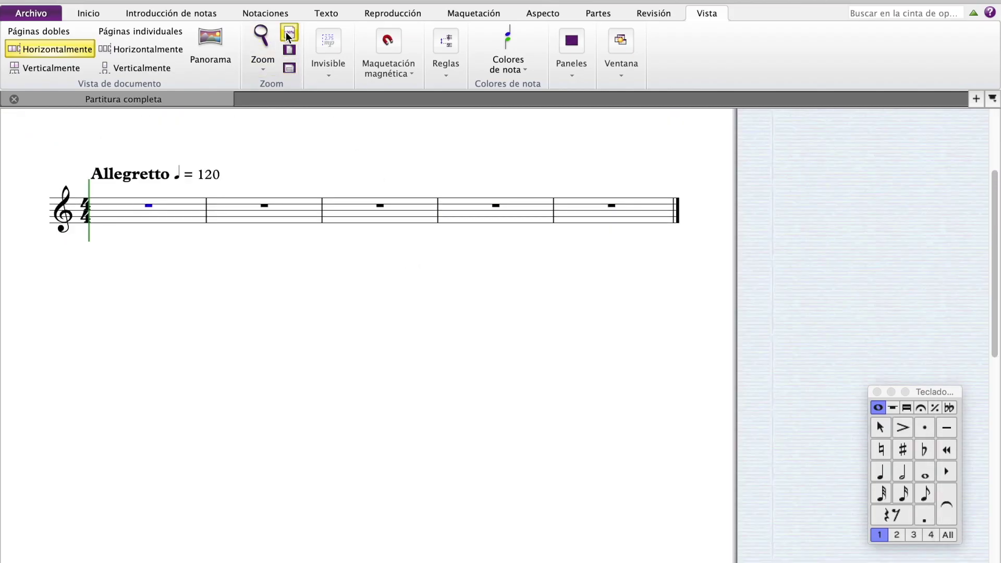
key(super+0)
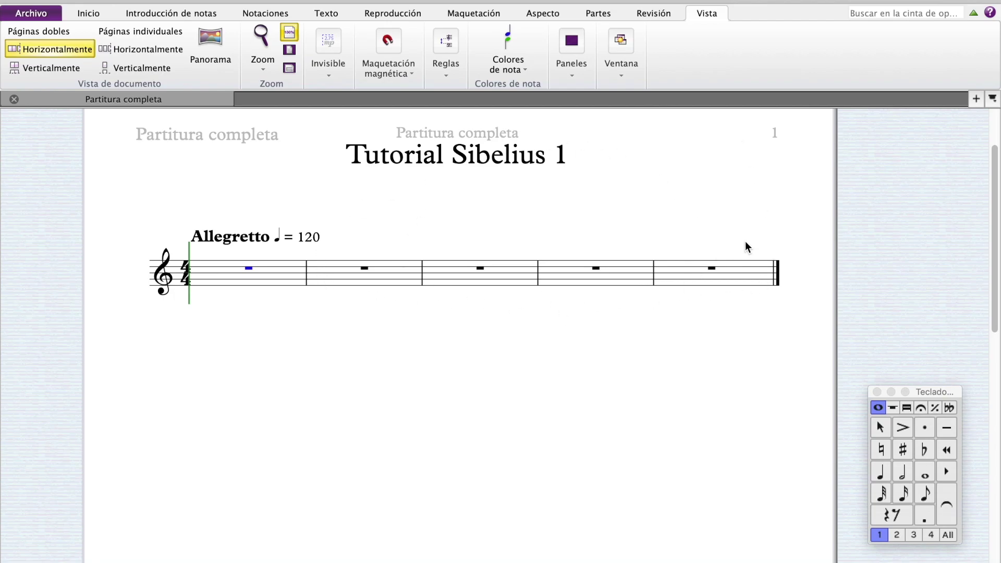
Look over the score's file information, return to the home commands and move the keypad window closer to the page.
click(47, 13)
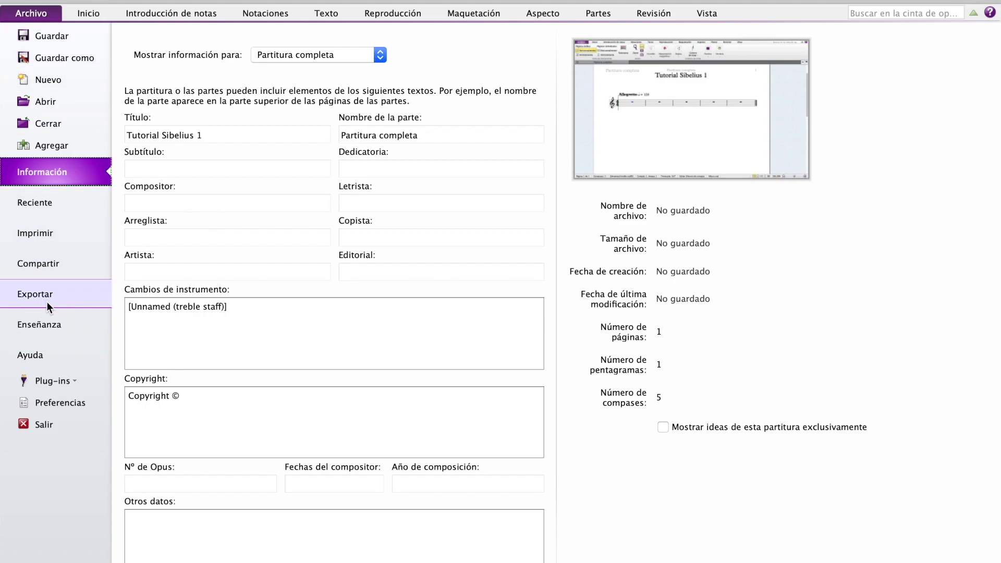
click(86, 17)
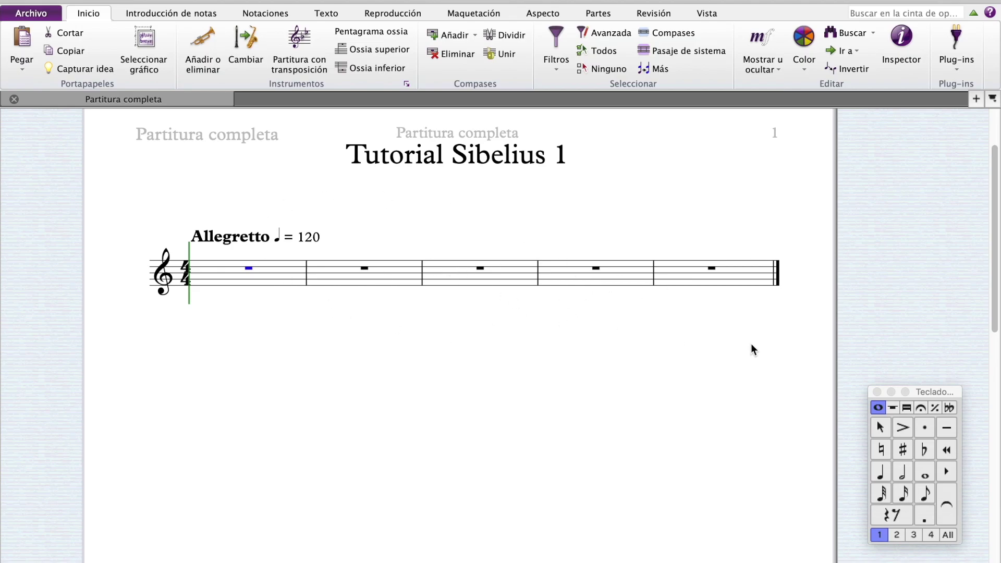
drag(943, 390, 921, 344)
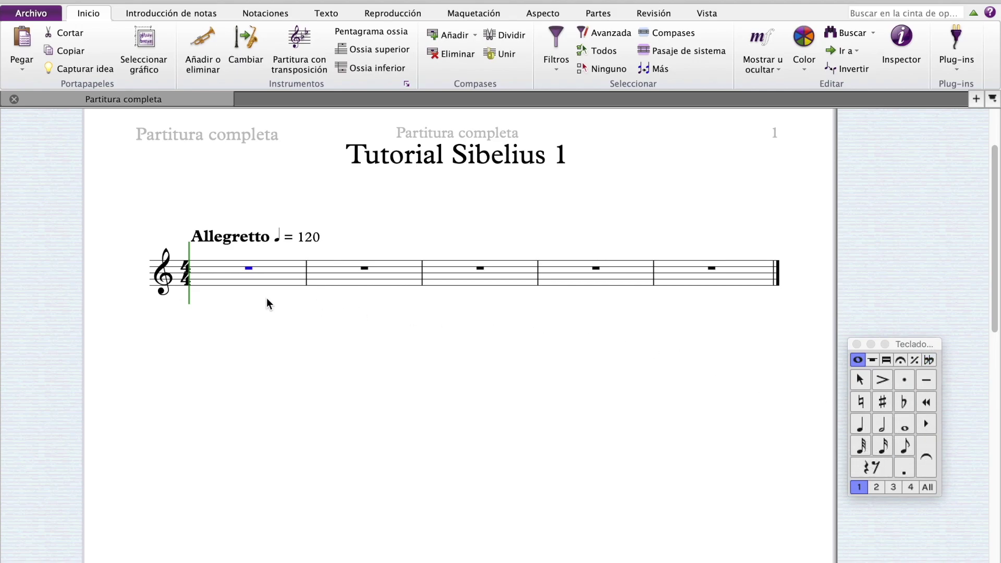
Enter quarter notes C and D, starting at middle C, on the first two beats of bar 1.
click(866, 429)
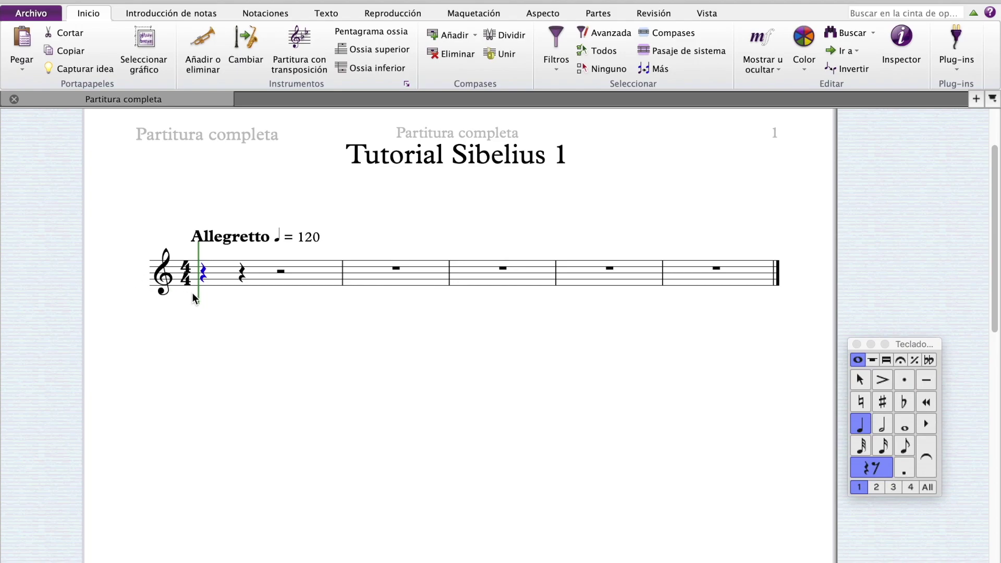
click(208, 299)
click(864, 429)
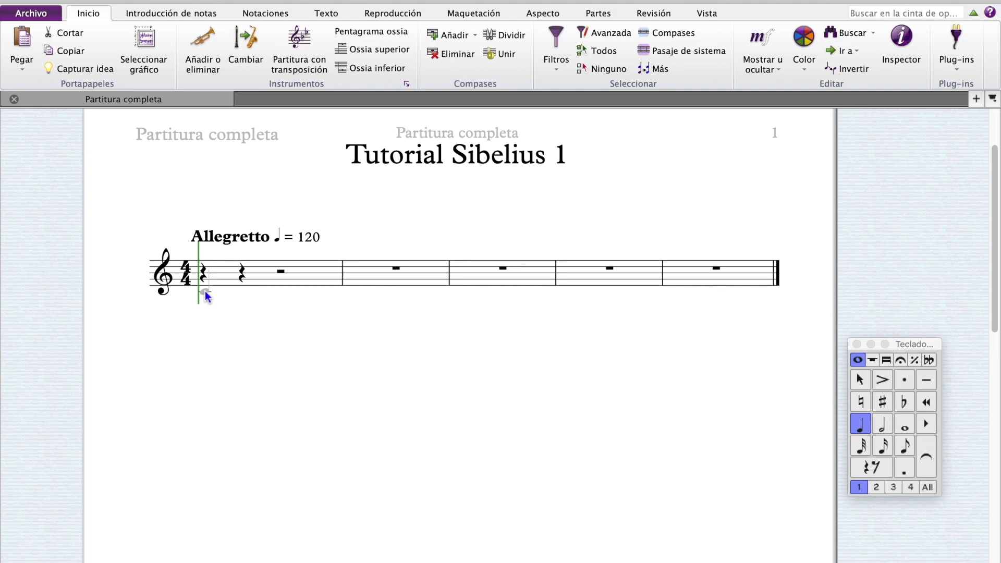
click(234, 290)
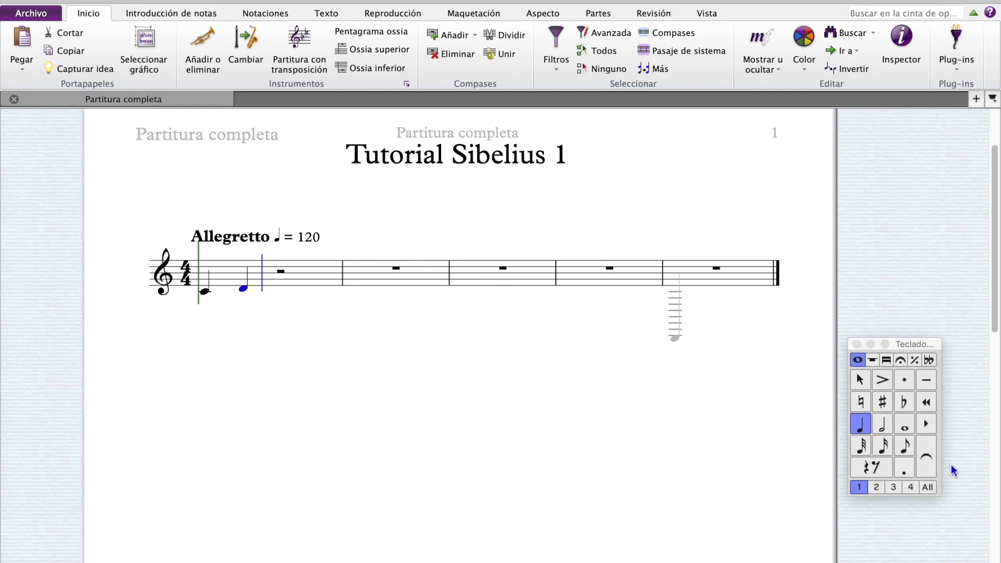
key(Escape)
Try the D as a half note with a sharp, remove the sharp and restore the quarter-note value.
drag(901, 344, 857, 237)
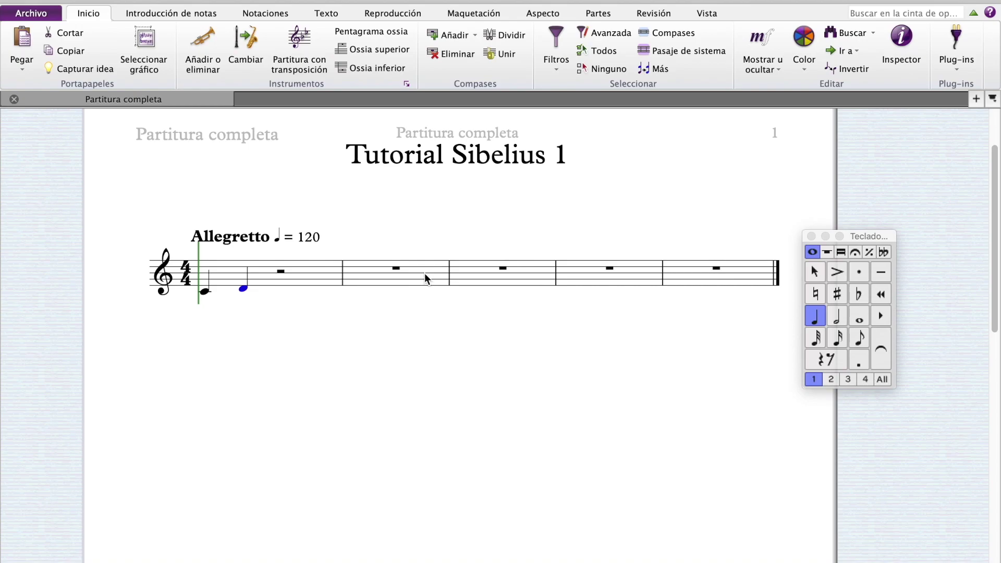
key(5)
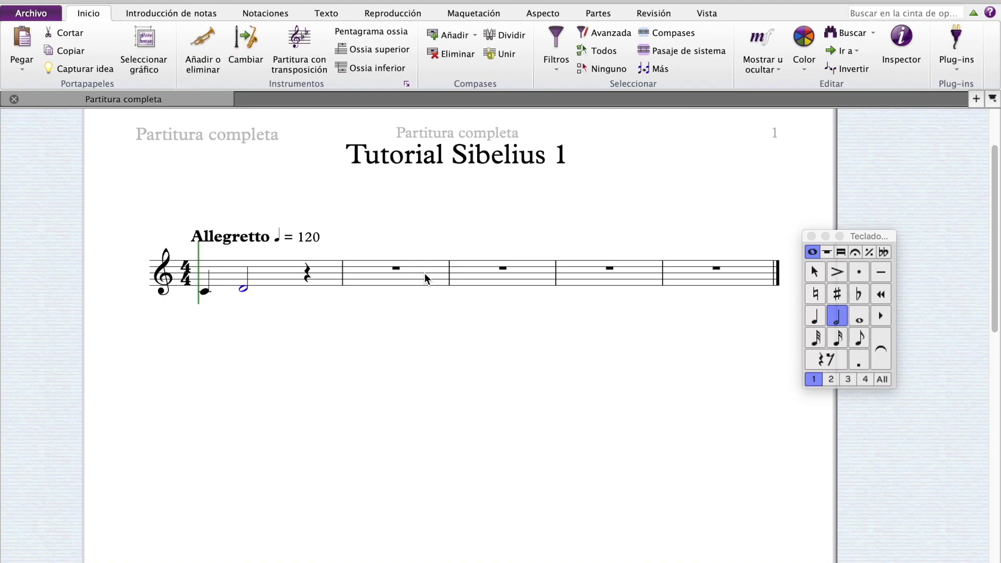
key(8)
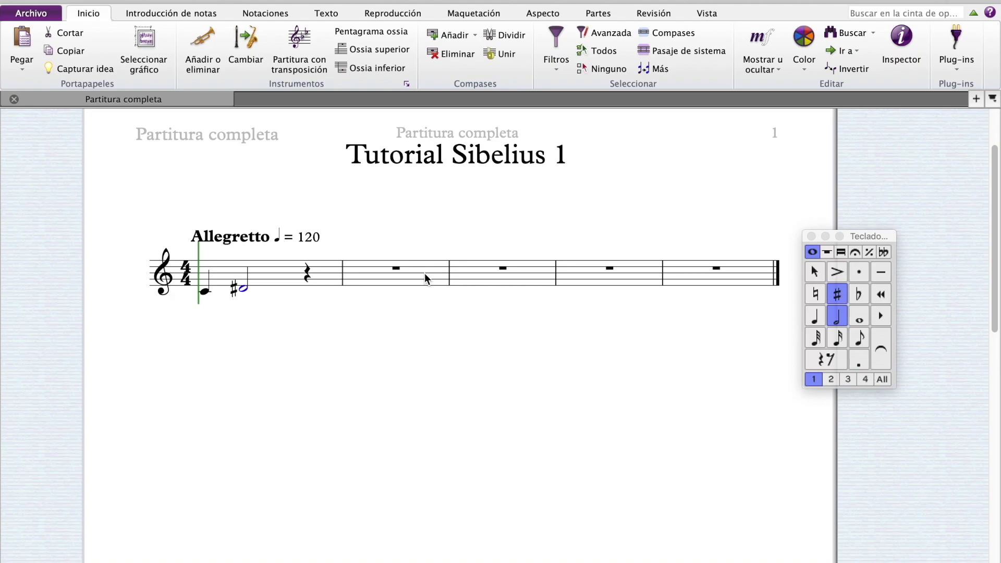
key(8)
click(815, 316)
Try different note durations on the D in bar 1 and set it back to a quarter note.
drag(865, 240, 907, 303)
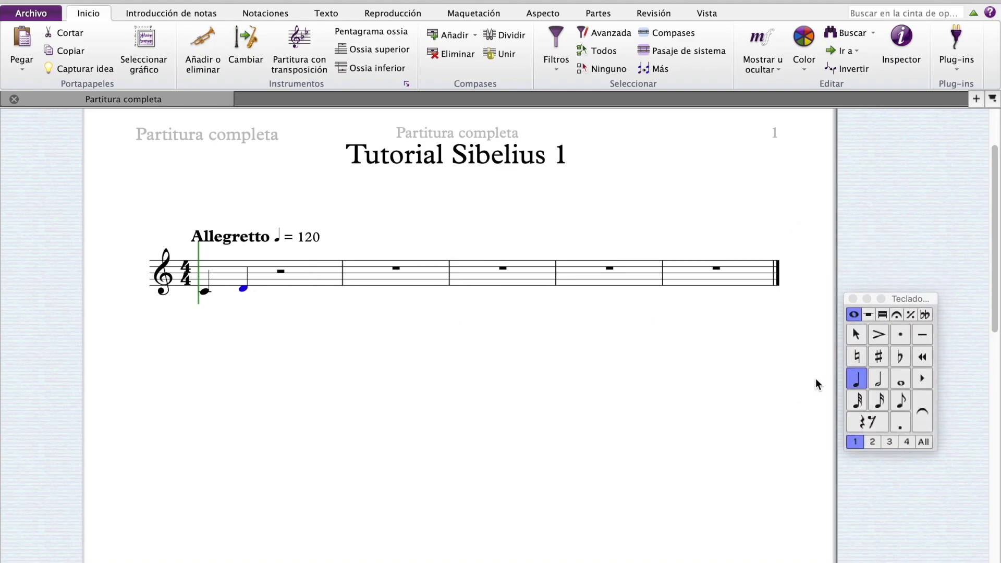
click(877, 402)
click(900, 401)
click(855, 381)
key(1)
key(2)
key(3)
key(4)
key(5)
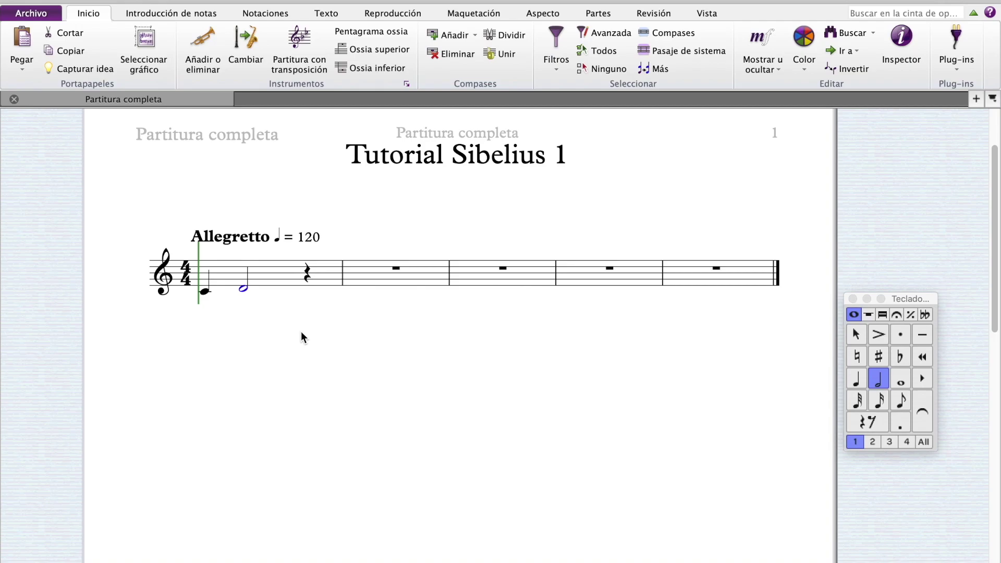
key(4)
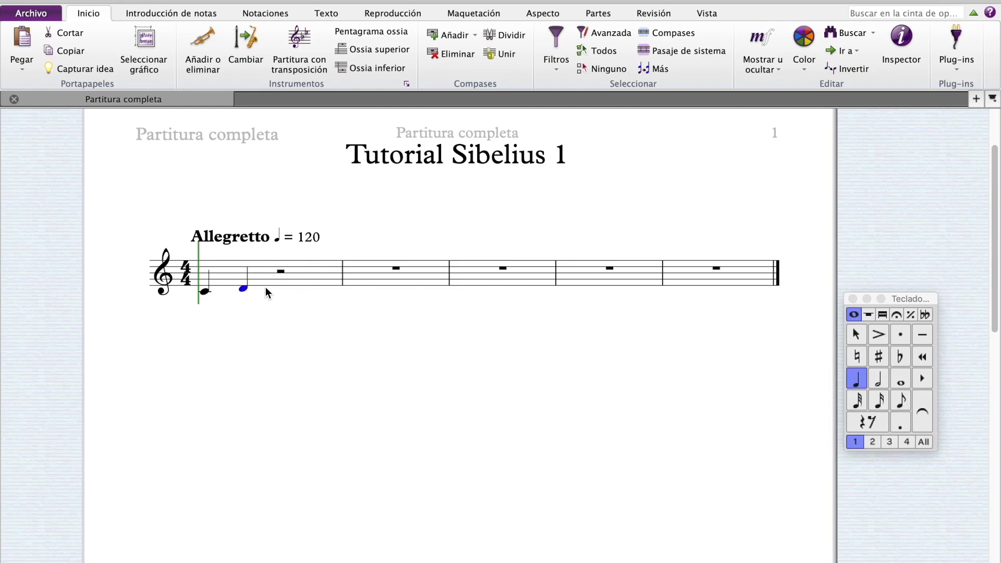
Complete bar 1 with quarter notes E and F and add a quarter-note G at the start of bar 2.
click(284, 271)
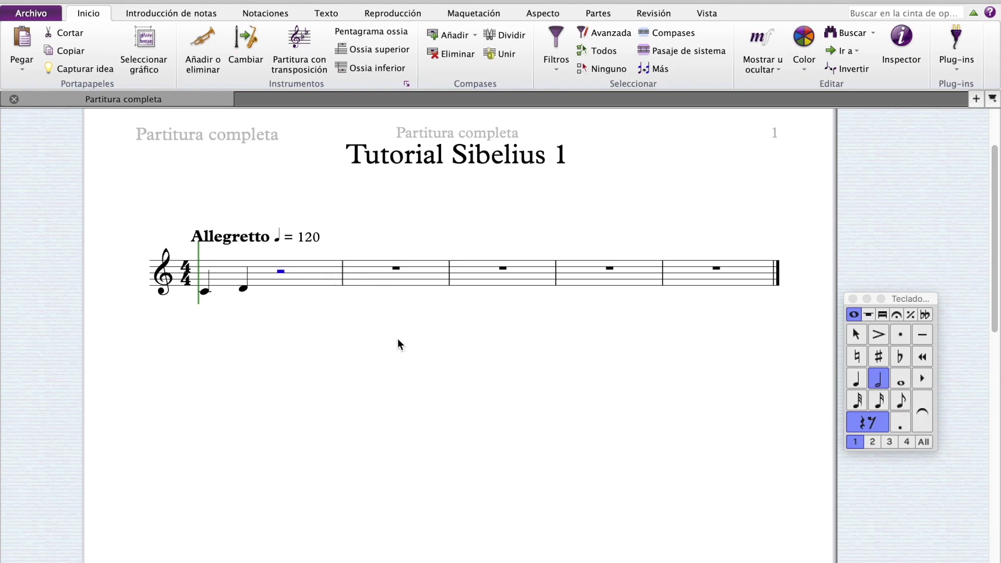
click(755, 340)
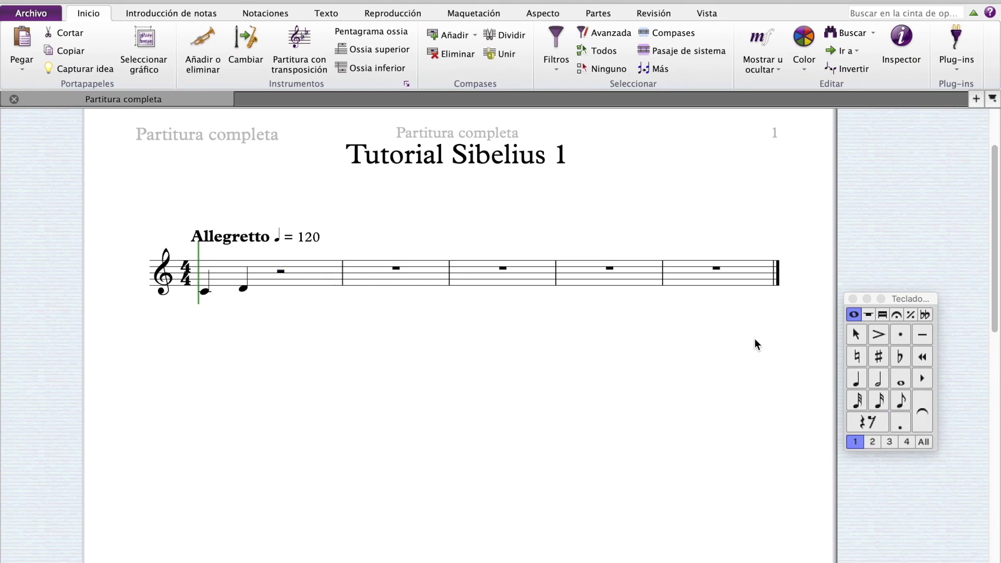
click(859, 382)
click(277, 285)
click(310, 282)
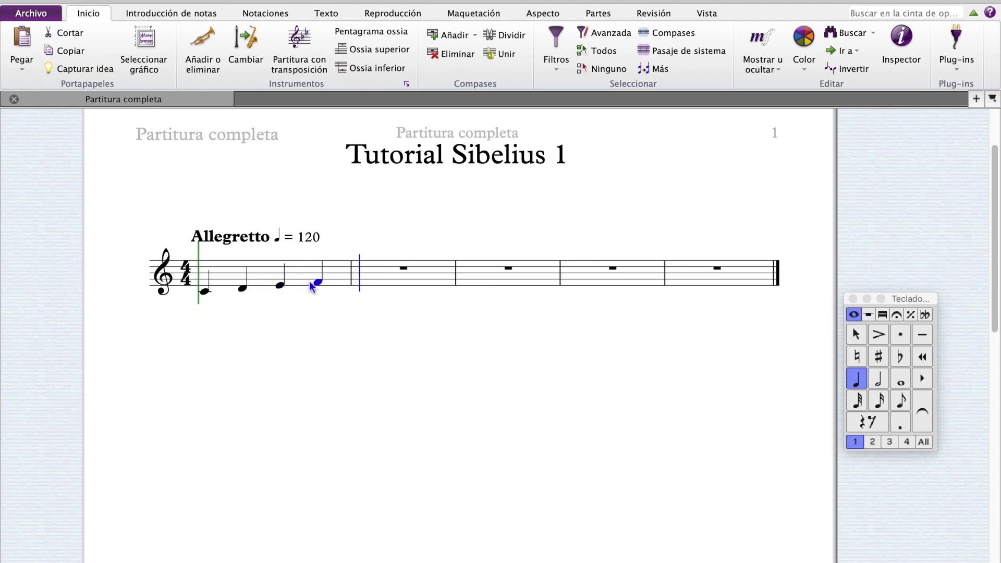
click(370, 277)
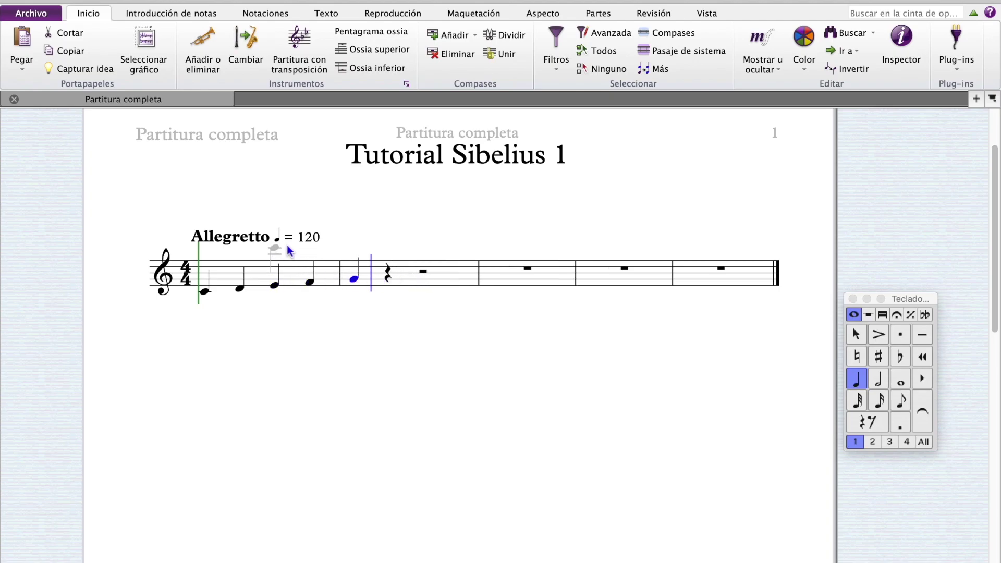
Delete the G in bar 2 and clear all notes from bar 1.
key(BackSpace)
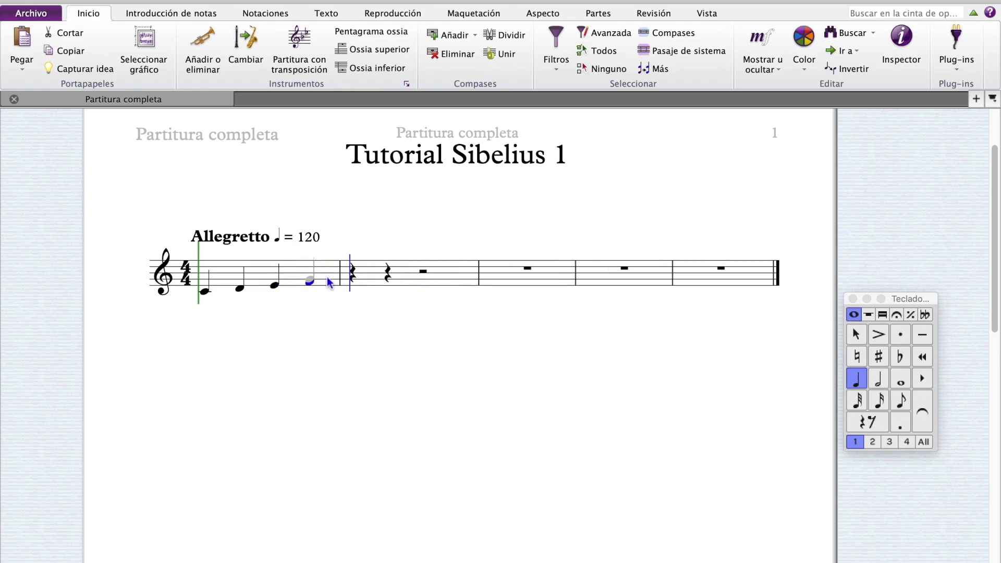
click(325, 272)
key(Delete)
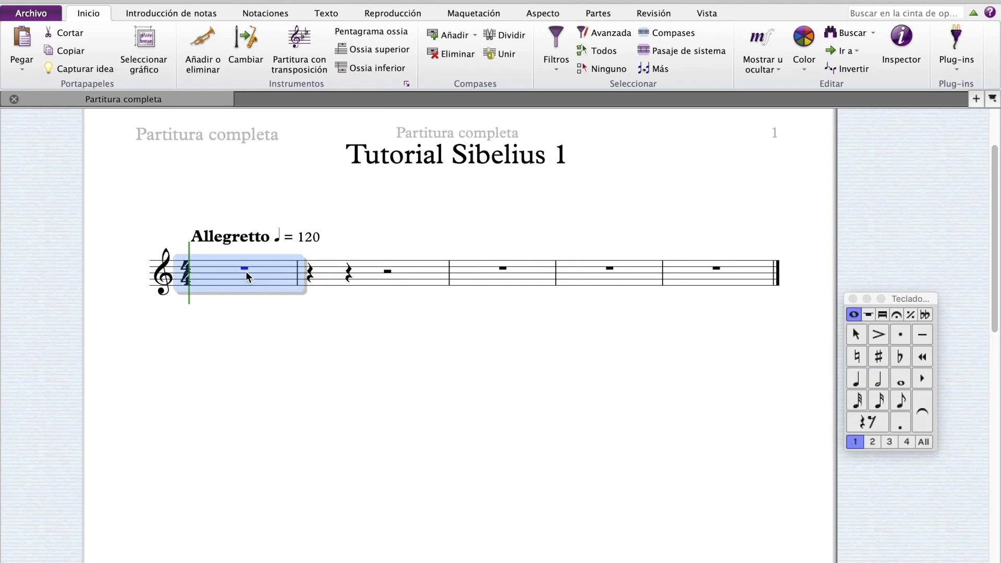
Enter the quarter notes C, D, E, F and G by letter name, starting from the rest in bar 1.
click(245, 270)
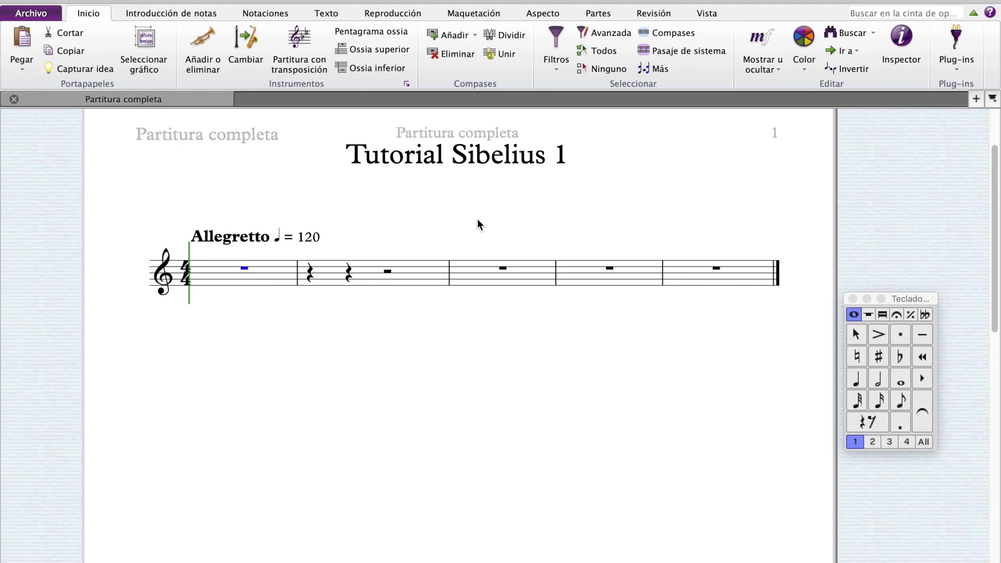
key(n)
key(4)
key(c)
key(d)
key(e)
key(f)
key(g)
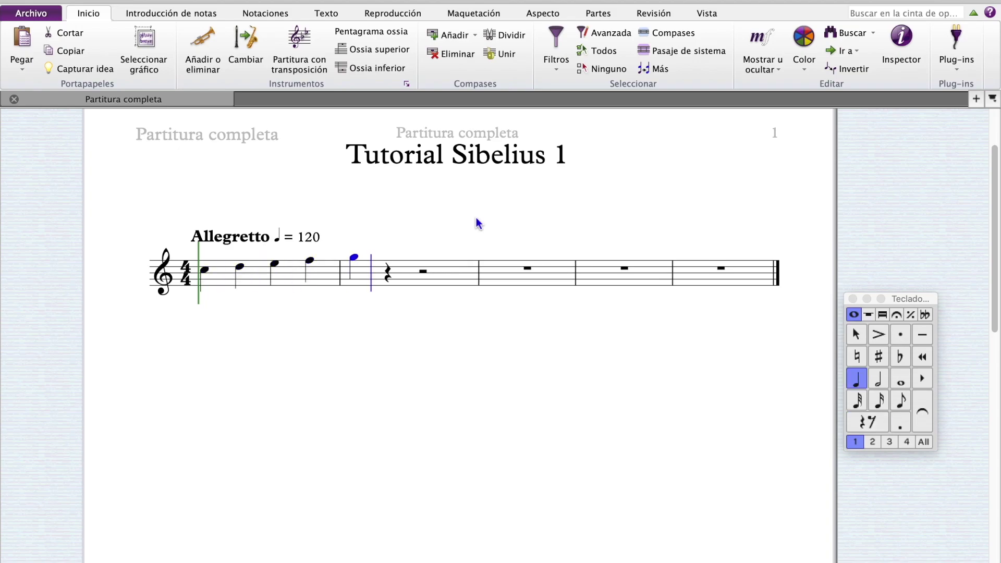
Clear all notes and leftover rests from bars 1 and 2.
key(Left)
click(333, 266)
shift+click(360, 276)
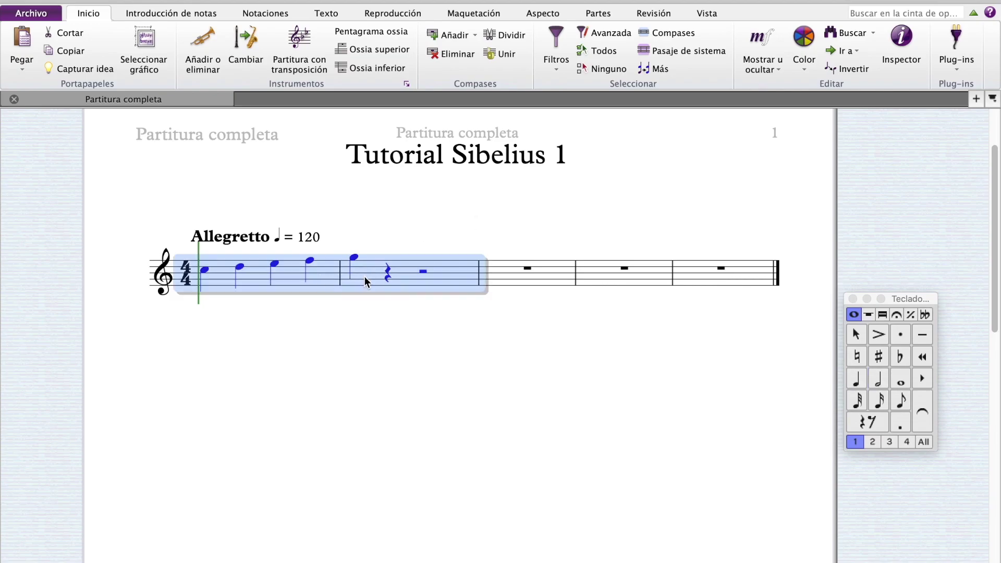
key(Delete)
key(Escape)
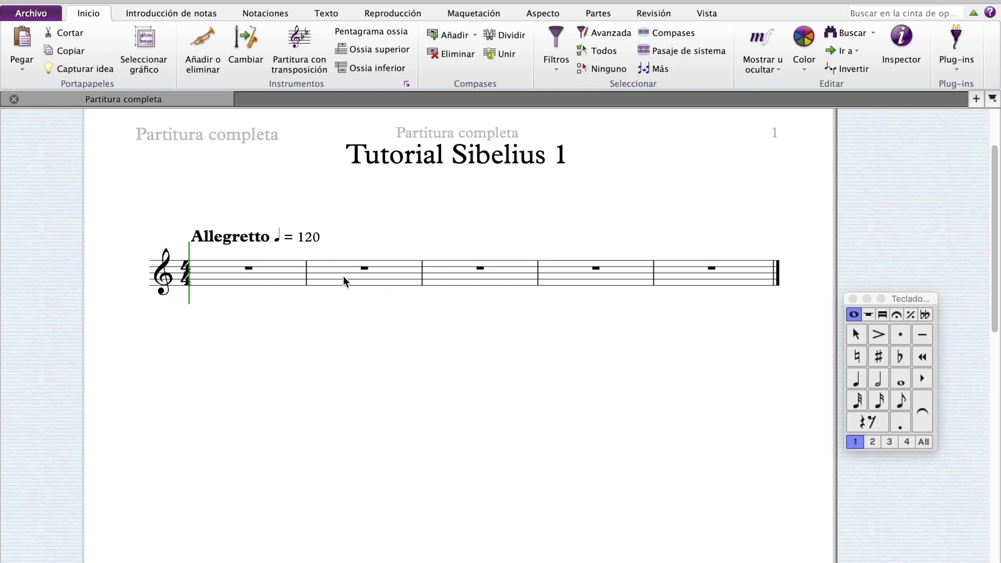
Enter quarter notes D and F by letter name on the first two beats of bar 1.
click(234, 281)
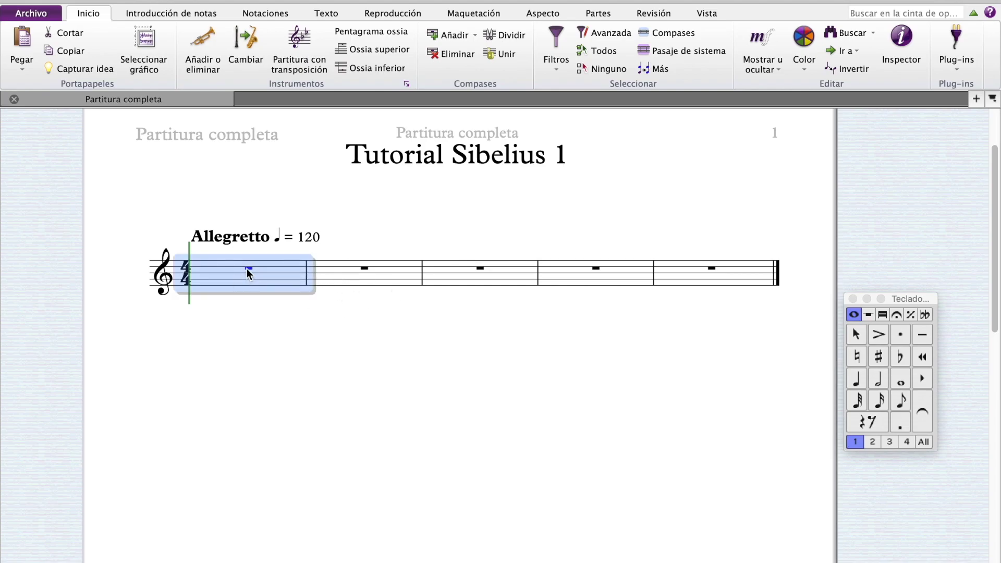
click(247, 270)
key(4)
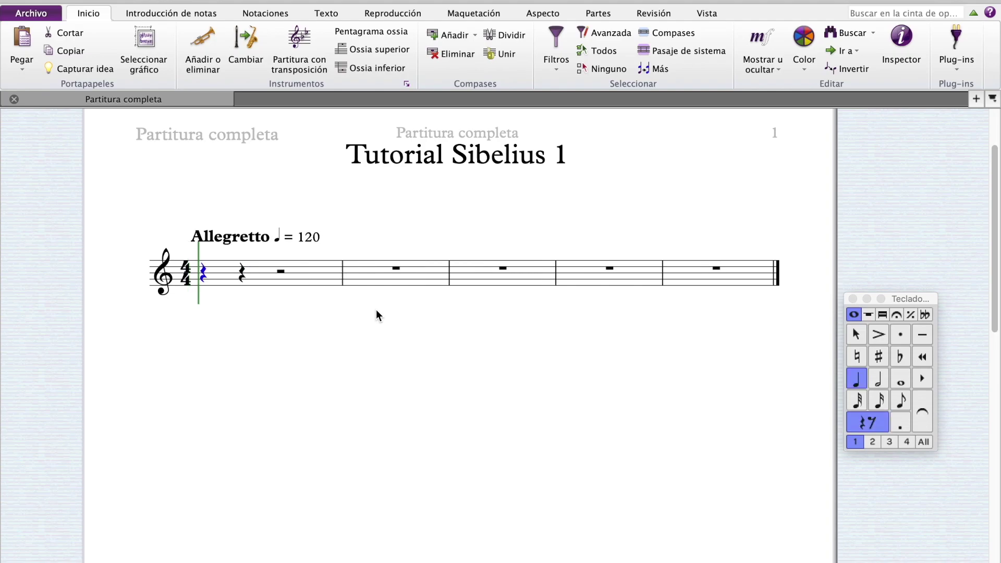
key(d)
key(f)
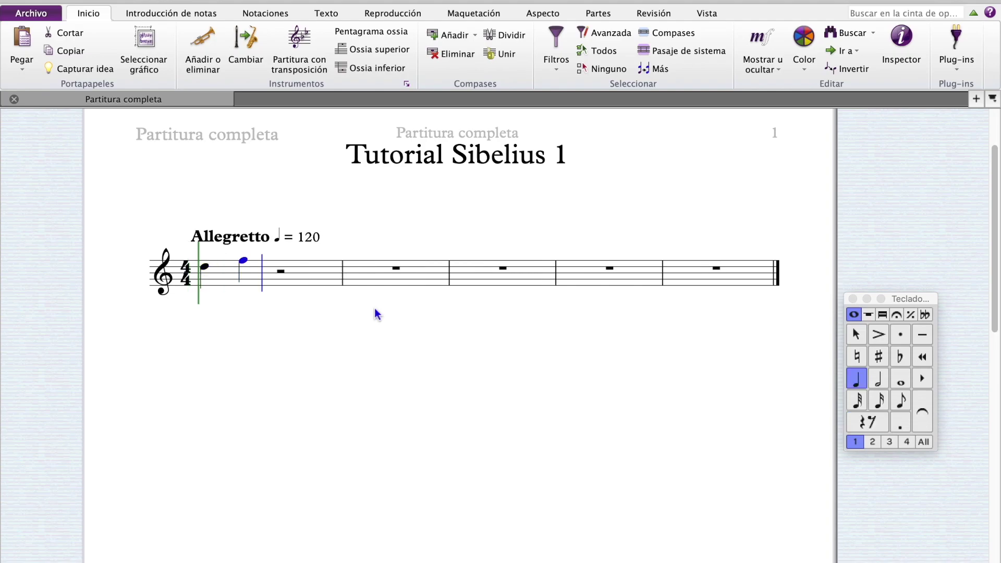
Delete the F and clear the rest of bar 1.
key(BackSpace)
key(Escape)
click(327, 282)
key(Delete)
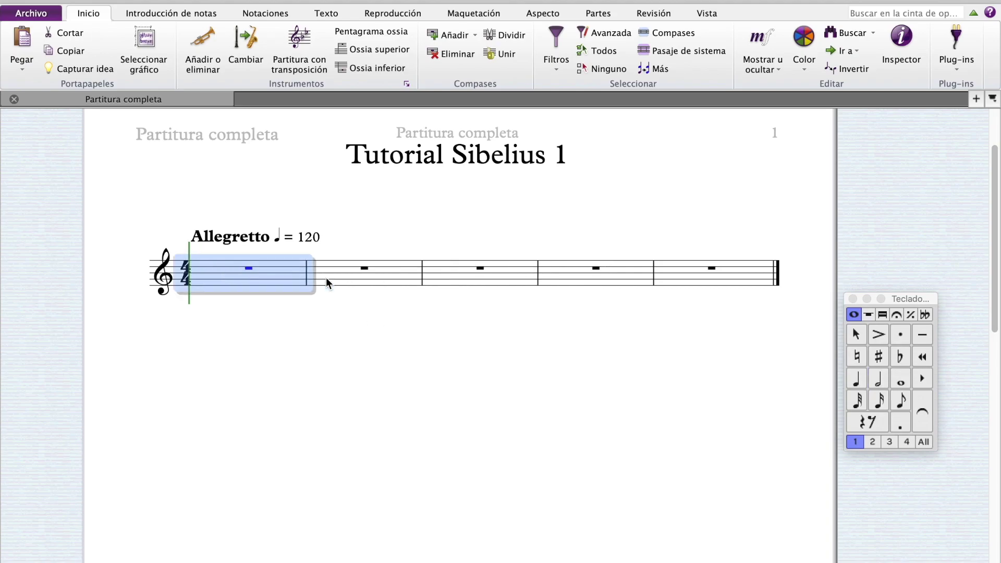
Enter quarter notes D, F and C by letter name from the rest in bar 1.
click(249, 268)
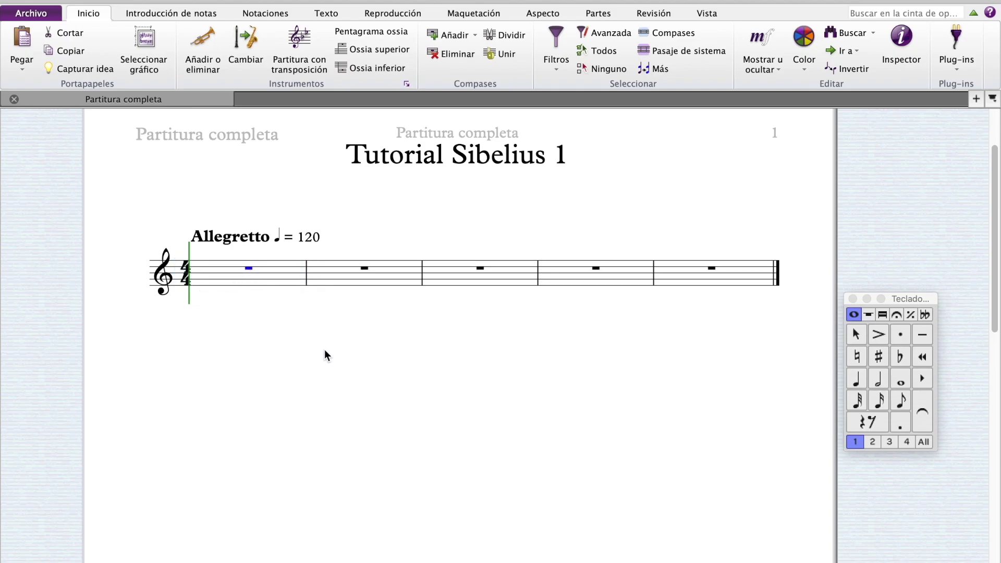
text(ndfc)
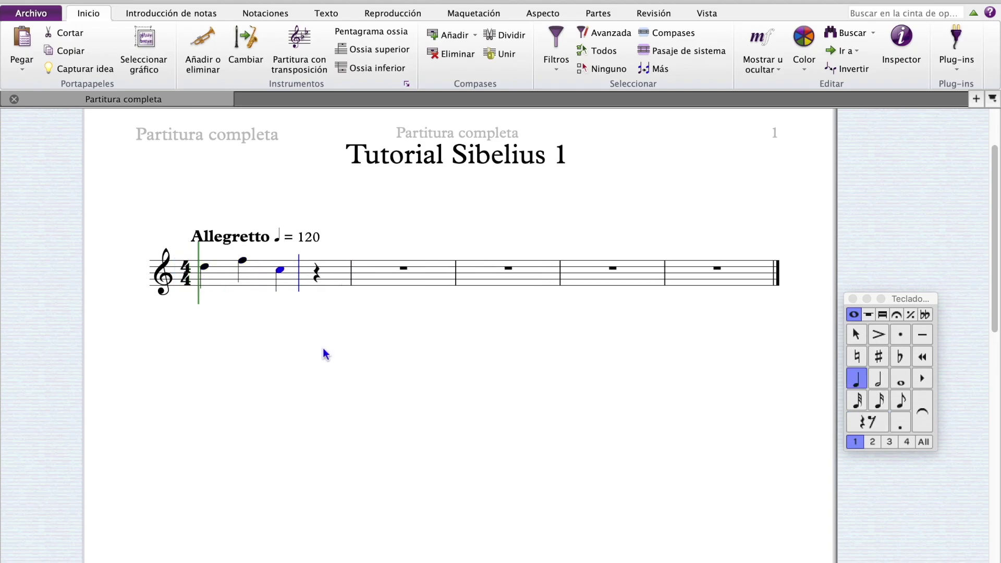
key(Escape)
Turn the F on beat 2 of bar 1 into a quarter rest and undo that change.
click(243, 260)
key(Left)
key(Right)
key(Right)
key(Left)
key(0)
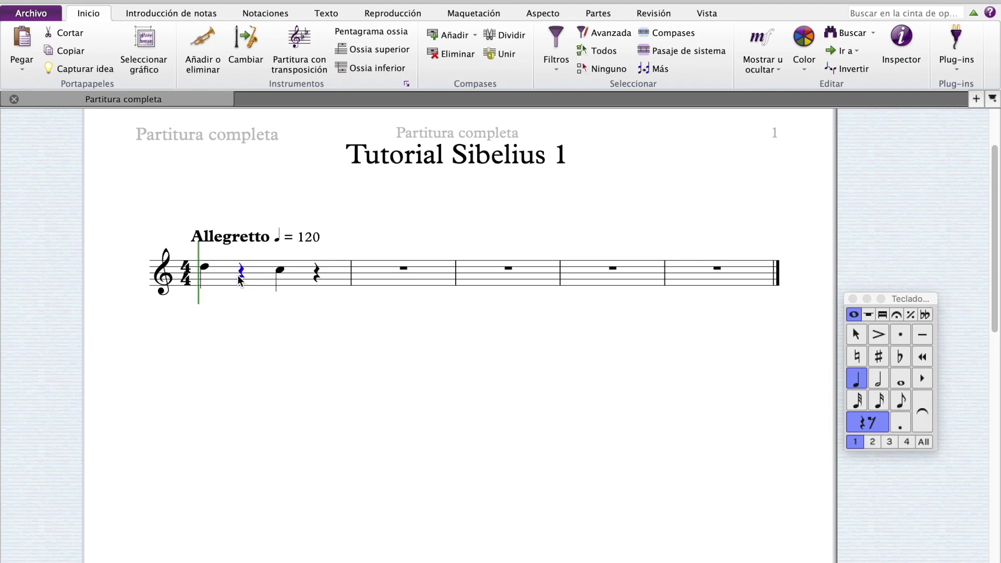
key(super+z)
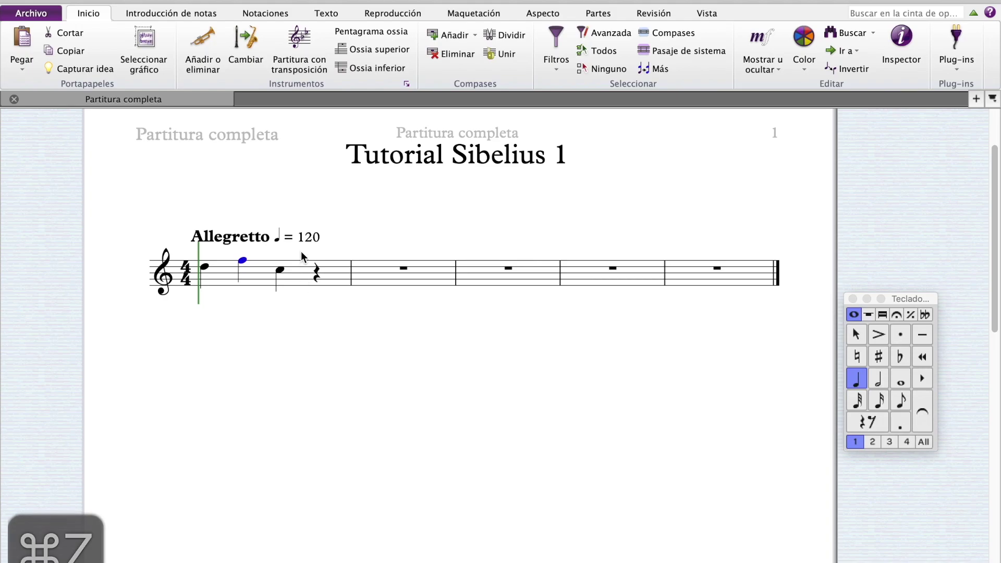
Turn the D and C in bar 1 into quarter rests together and undo that change.
click(263, 274)
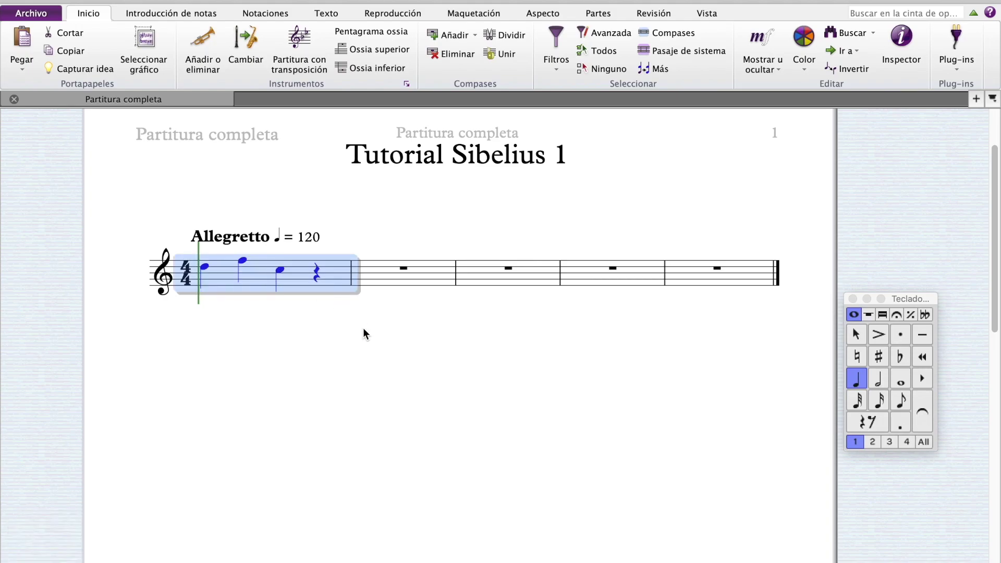
click(280, 272)
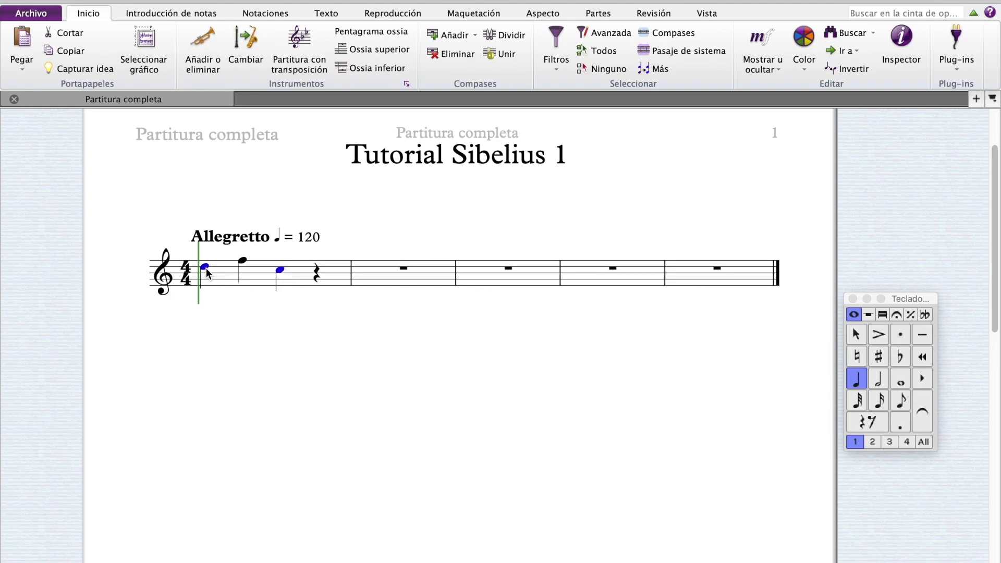
key(0)
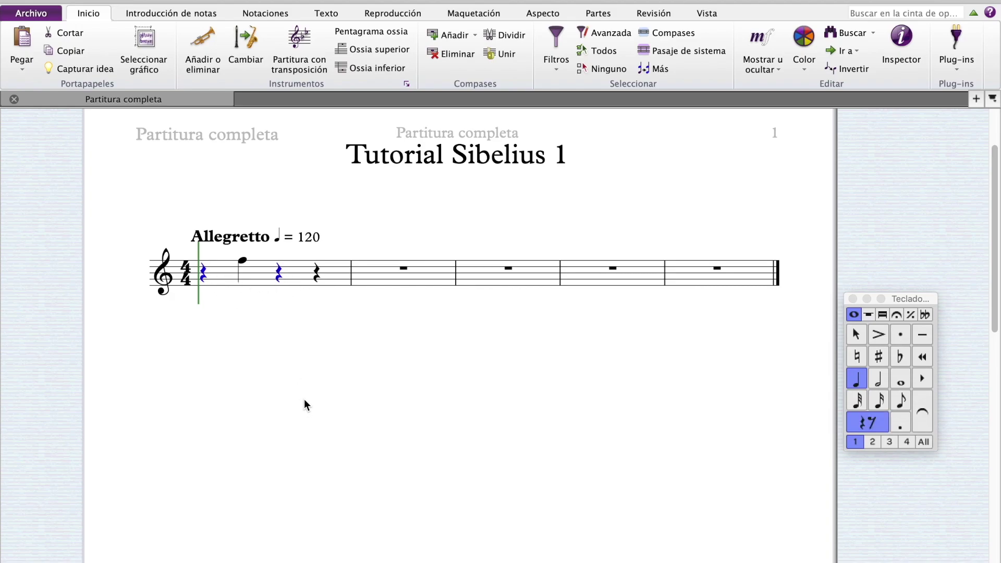
key(super+z)
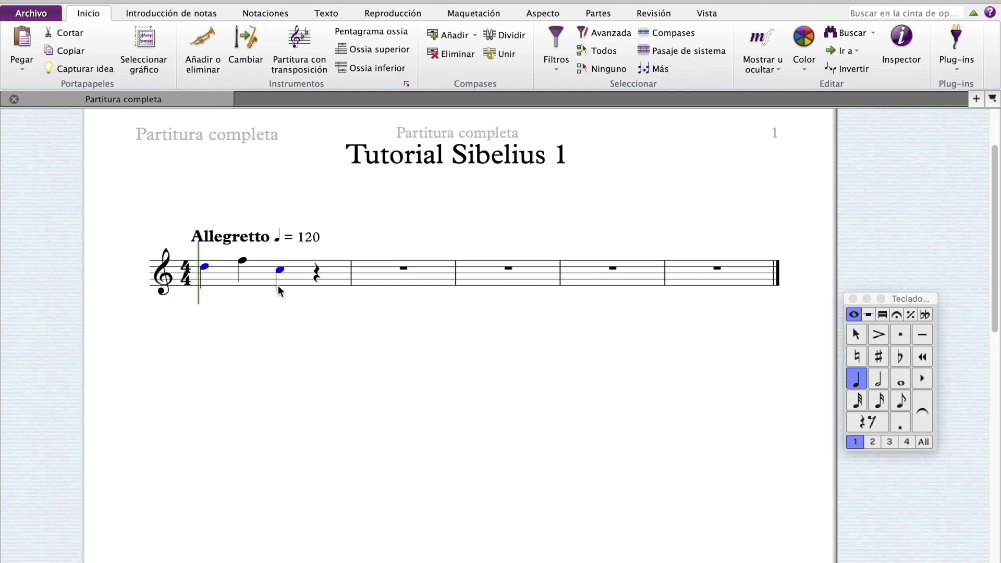
Clear the whole content of bar 1.
click(297, 308)
click(300, 278)
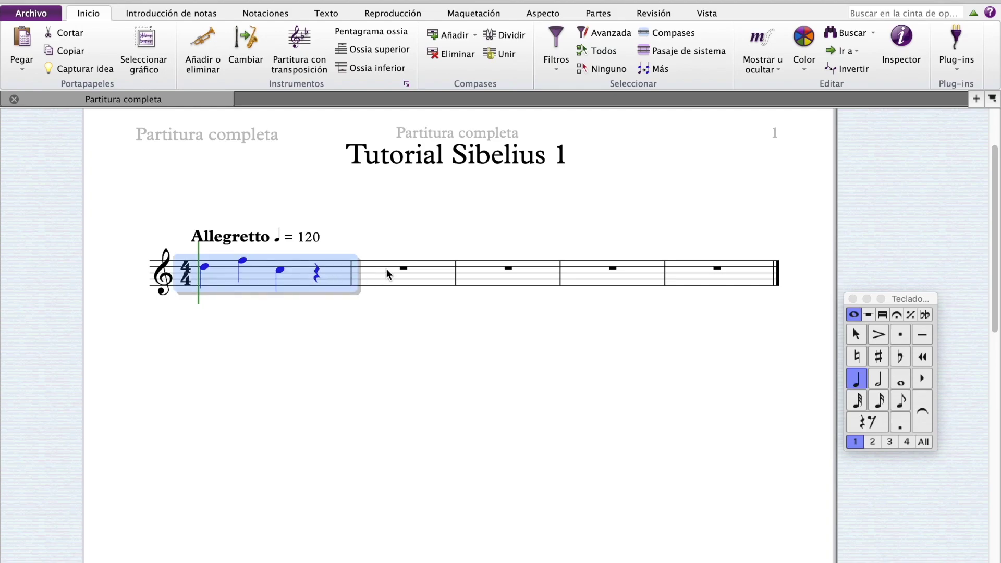
key(Delete)
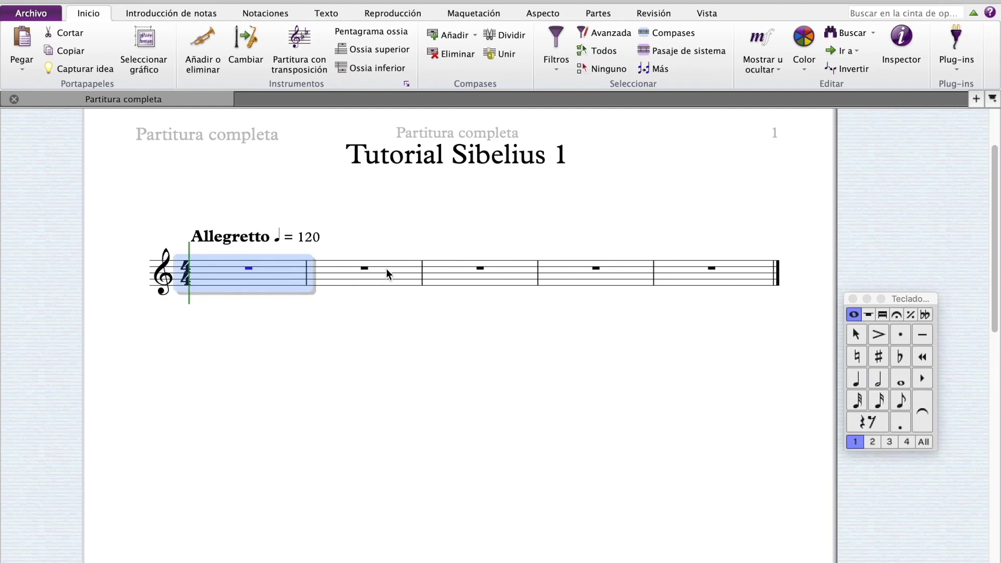
click(364, 335)
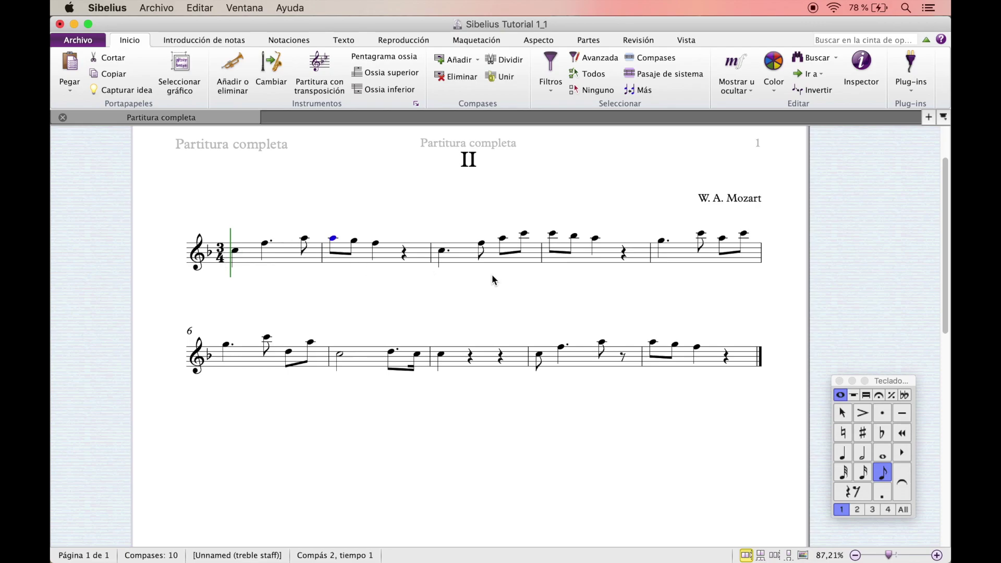
In the score Sibelius Tutorial 1_1, remove the augmentation dot from the first note of bar 5 and restore it.
click(662, 241)
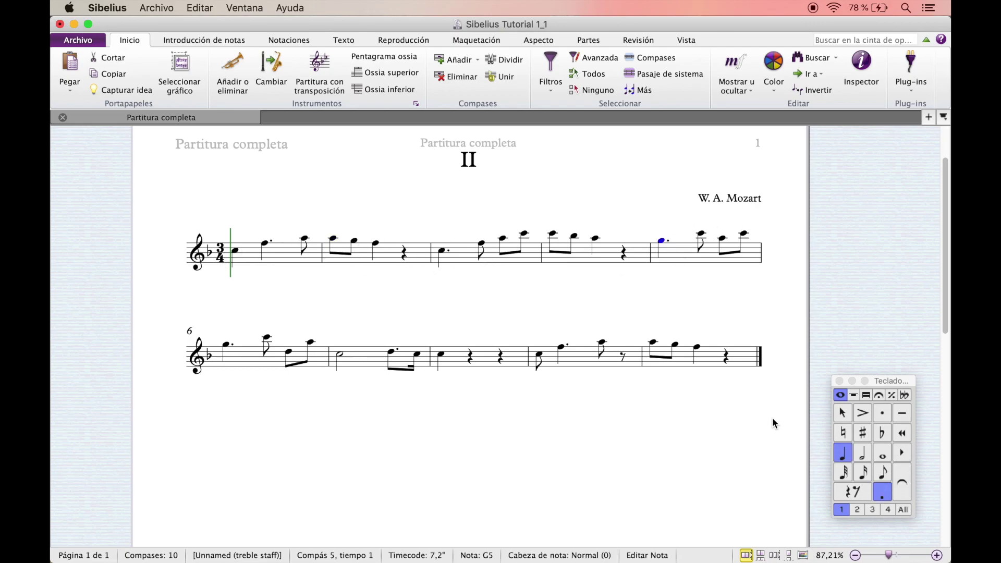
click(882, 492)
click(884, 495)
Examine the list of elements that can be added to bar 1 and their shortcuts, including the key signature entry.
click(253, 257)
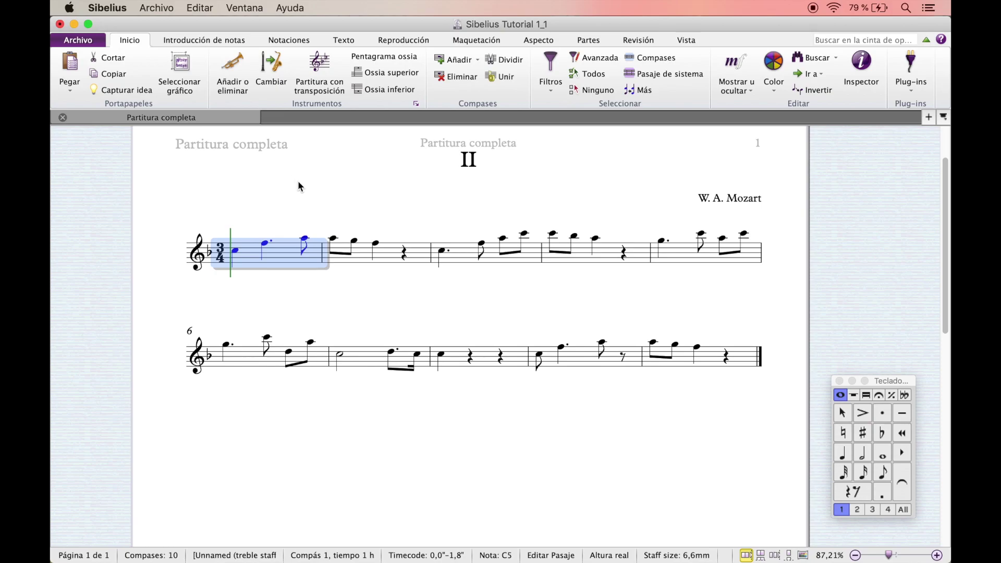
click(454, 256)
click(280, 254)
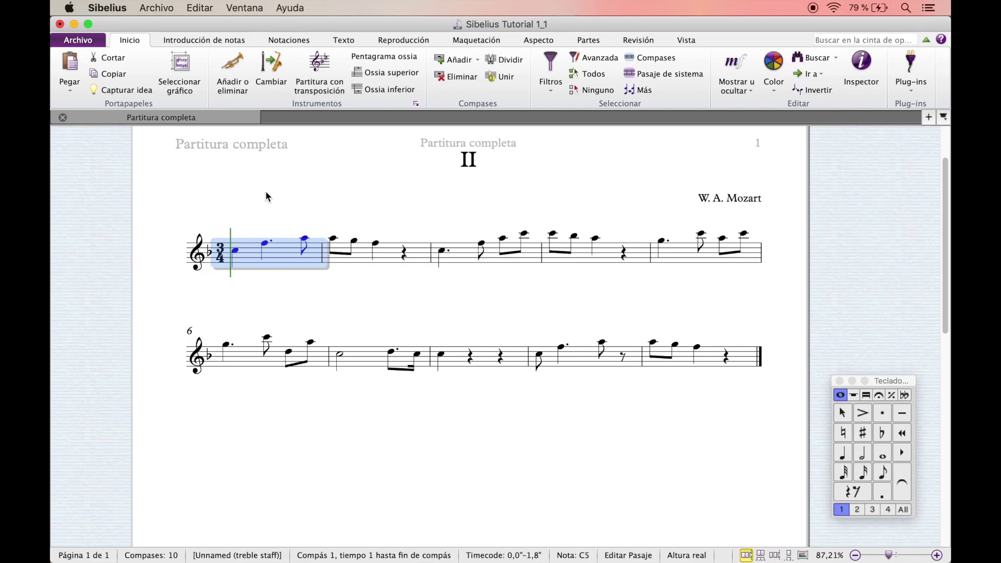
right_click(276, 199)
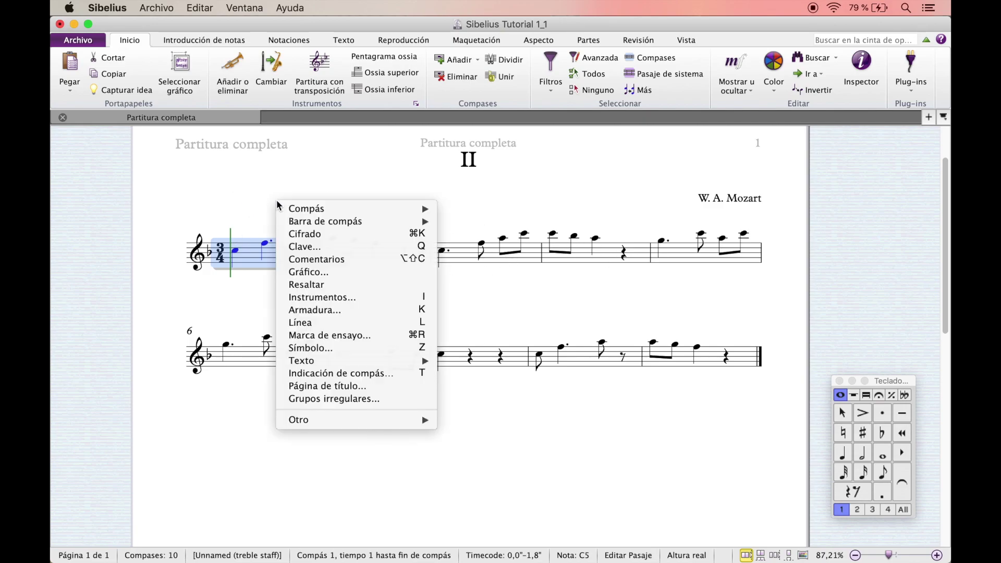
mouse_move(367, 208)
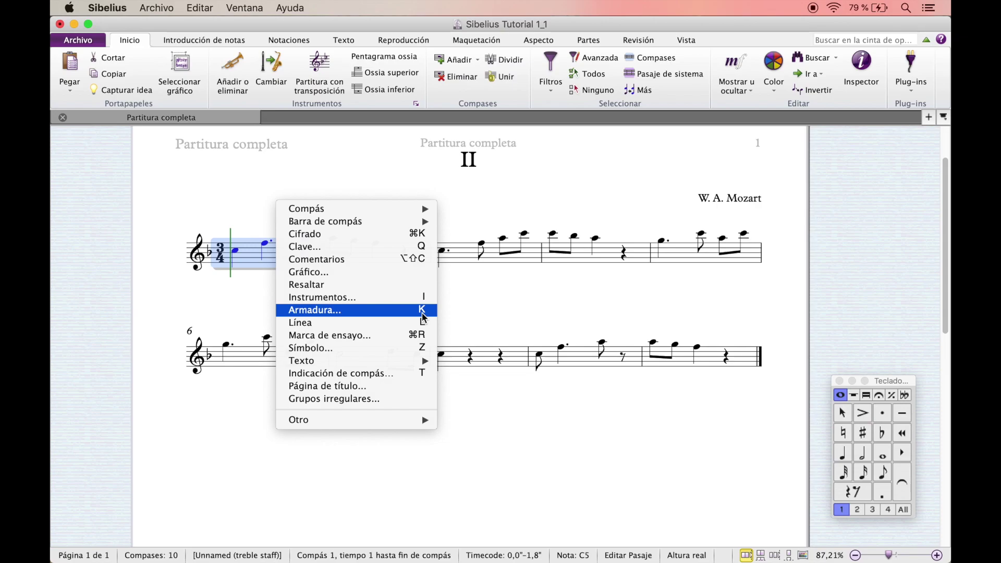
click(249, 209)
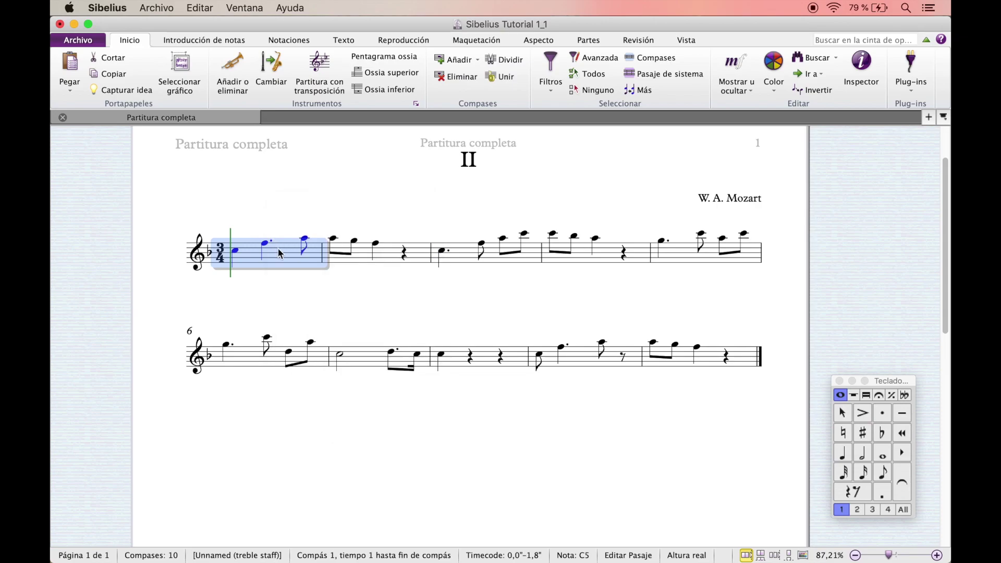
Browse the major and minor key signatures available for bar 1 without applying one.
click(289, 273)
click(270, 257)
key(k)
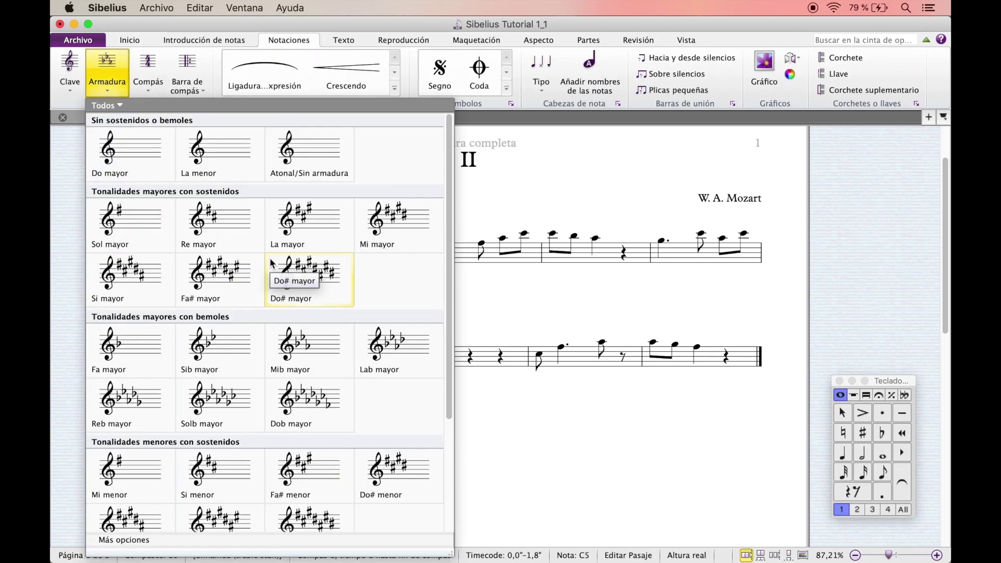
scroll(276, 289, down, 5)
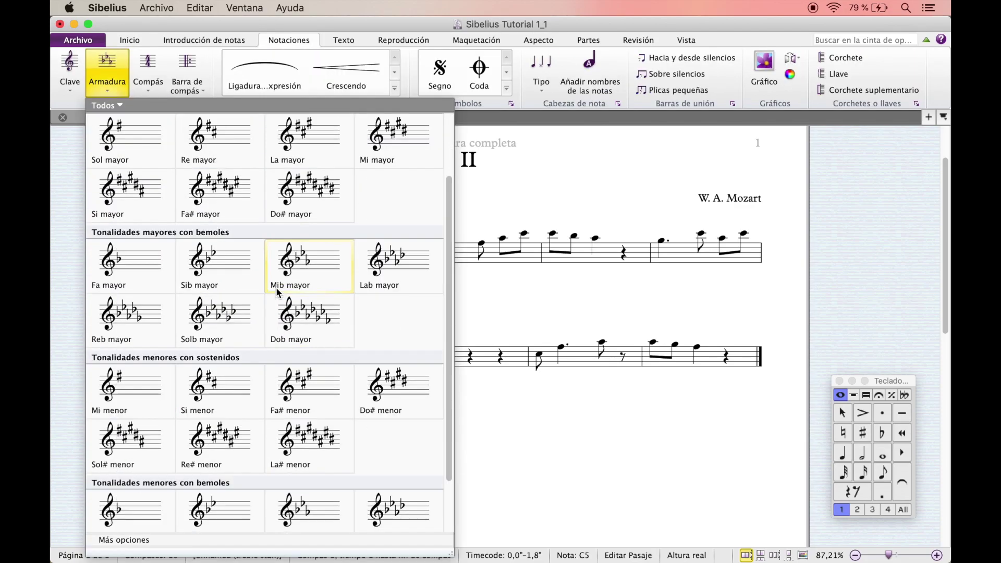
scroll(275, 286, up, 5)
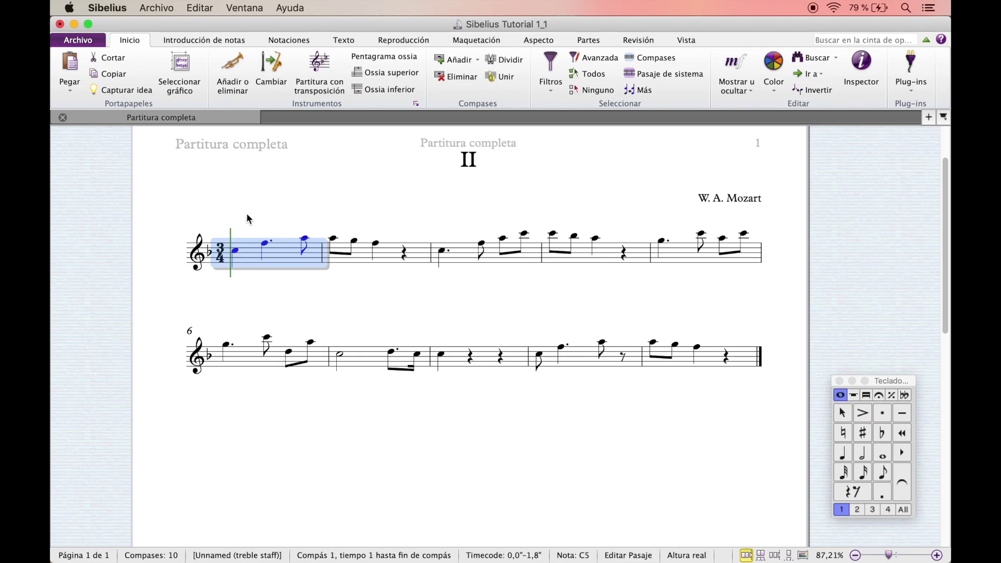
Compare the list of elements that can be added to bar 1 with the program's notation commands.
right_click(298, 193)
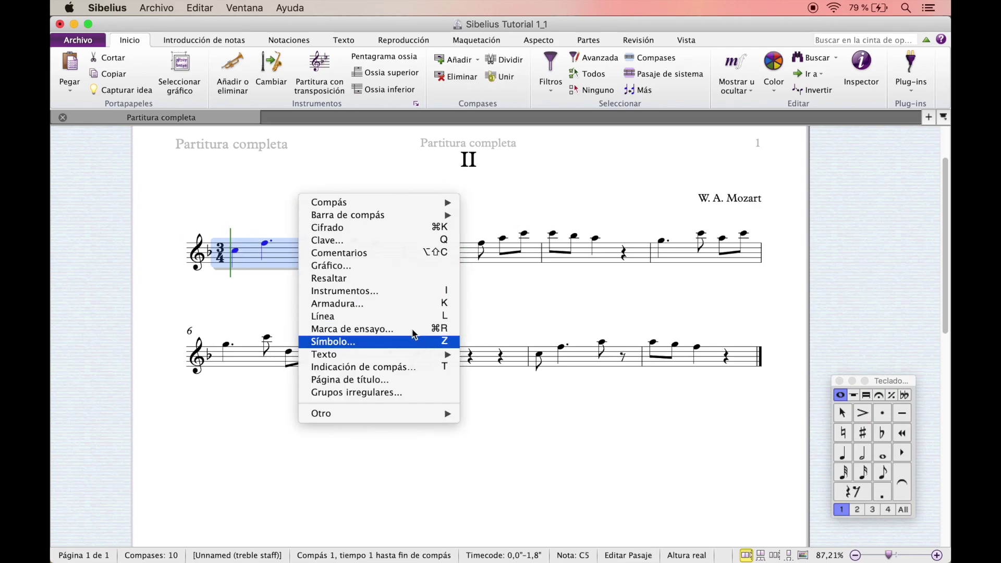
click(306, 136)
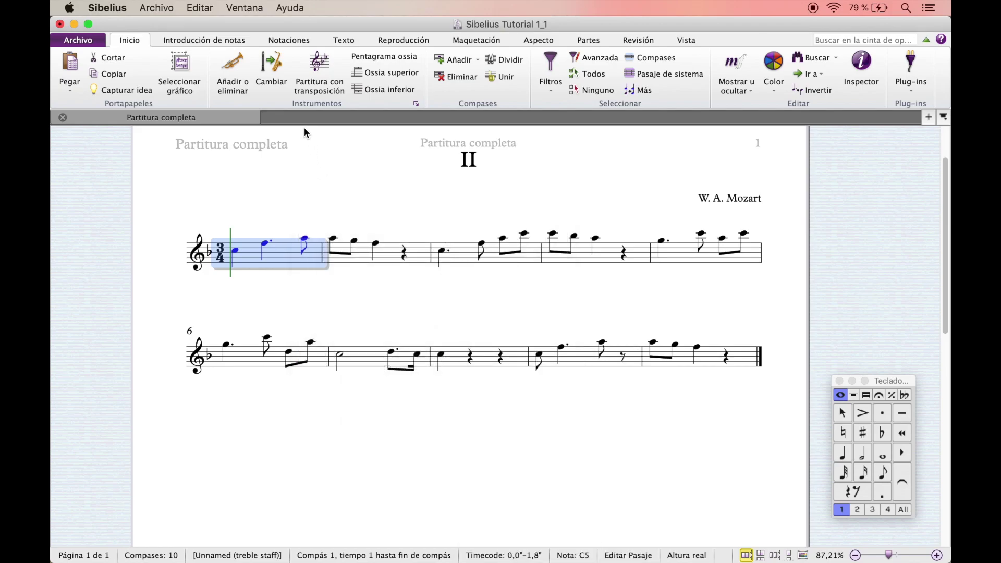
click(308, 40)
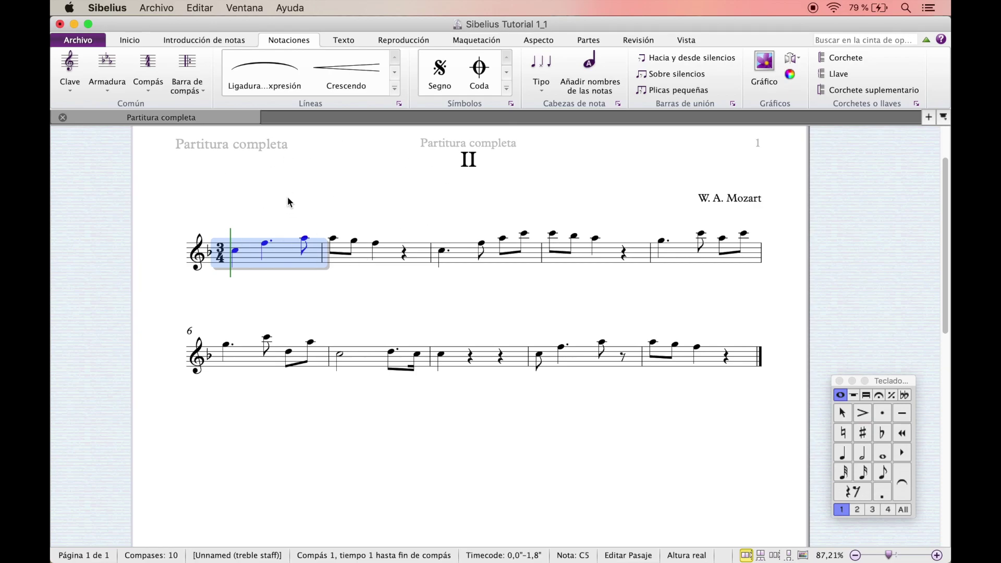
key(Escape)
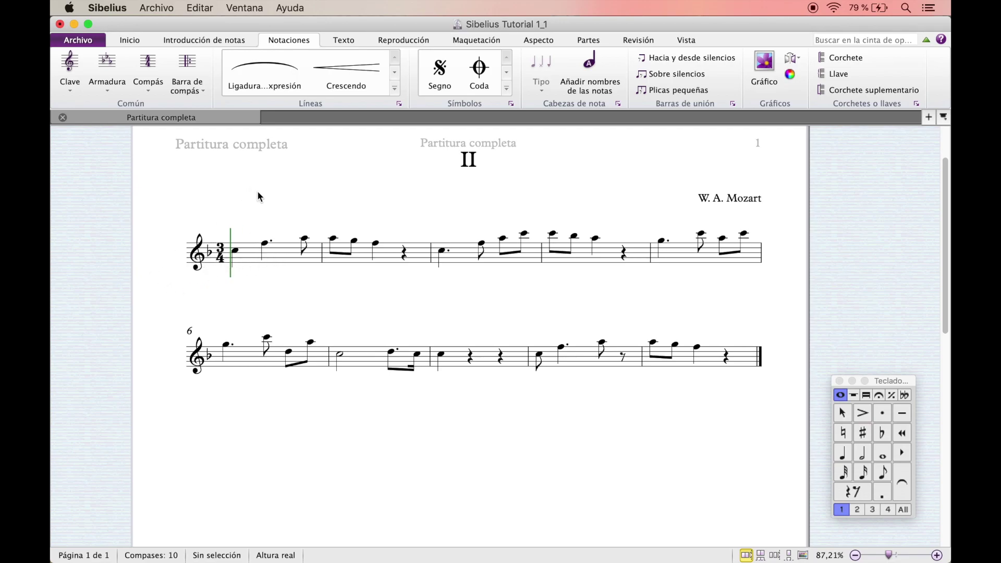
Review the time signature choices available for bar 1.
click(248, 257)
key(t)
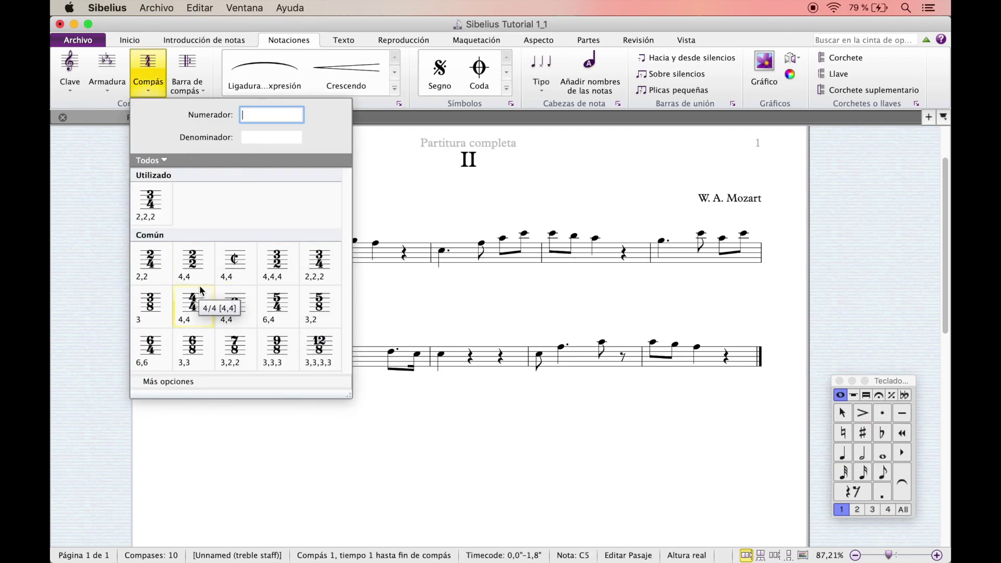
click(151, 202)
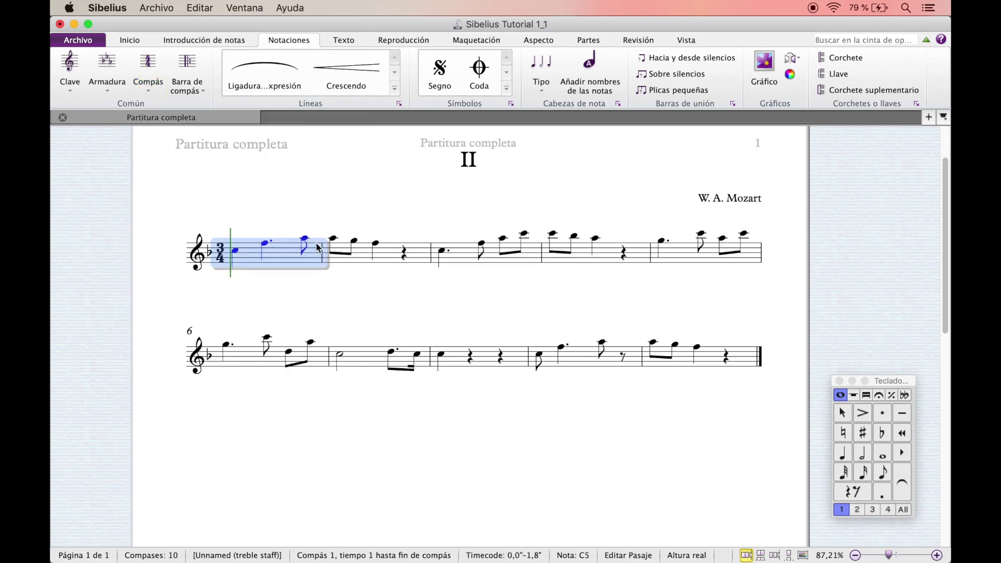
key(Escape)
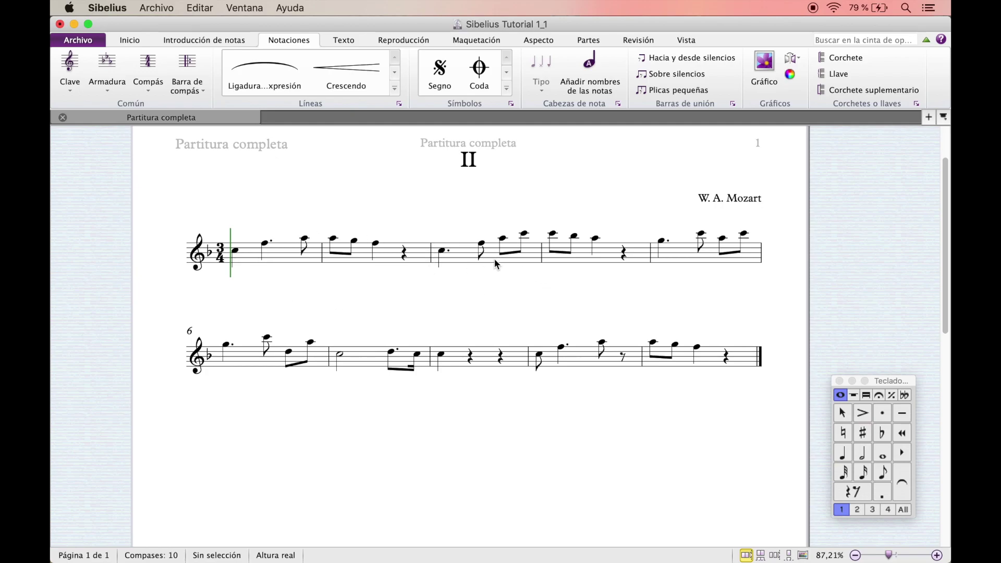
Add the tempo text Adagio above the start of bar 1.
click(250, 256)
right_click(298, 199)
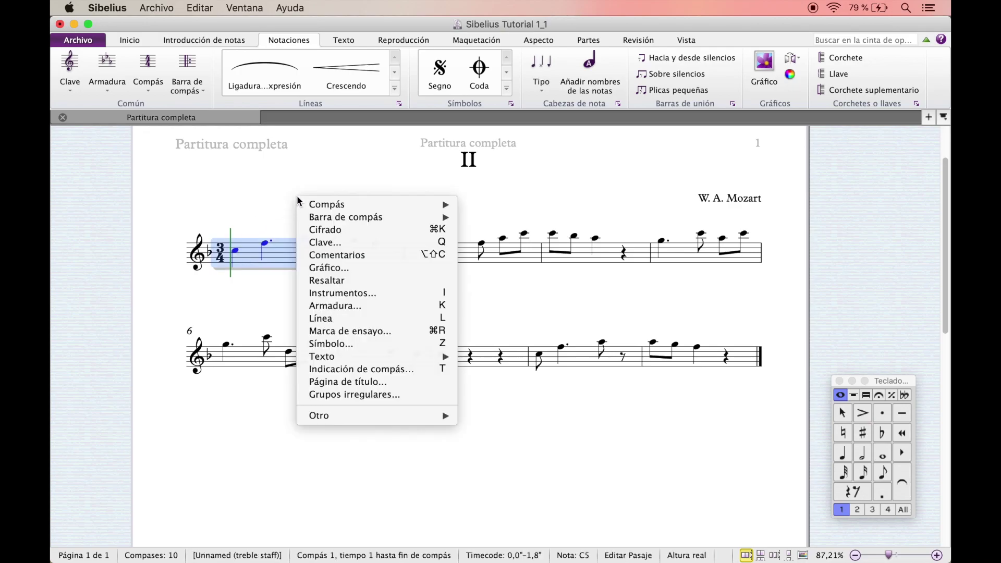
mouse_move(391, 358)
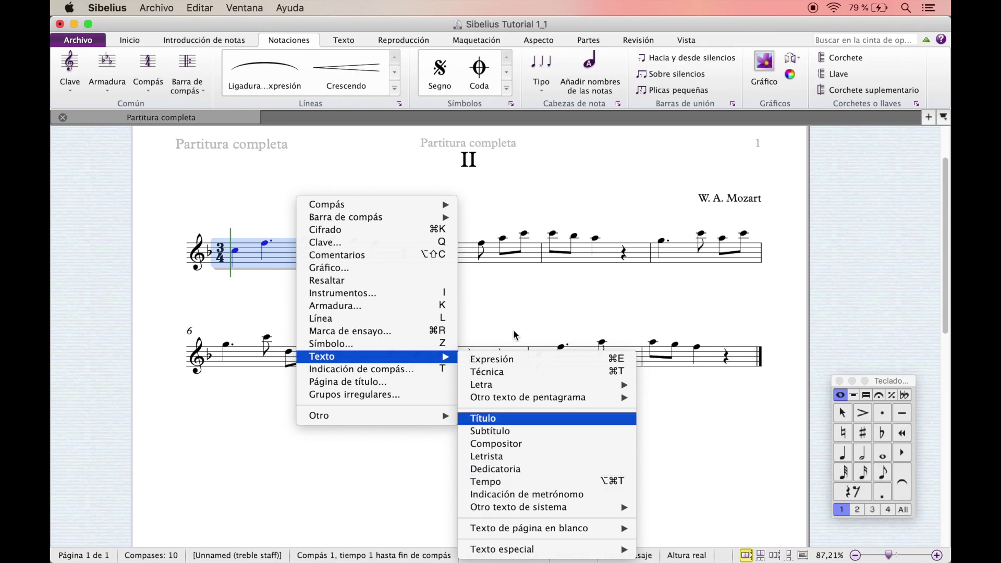
click(240, 280)
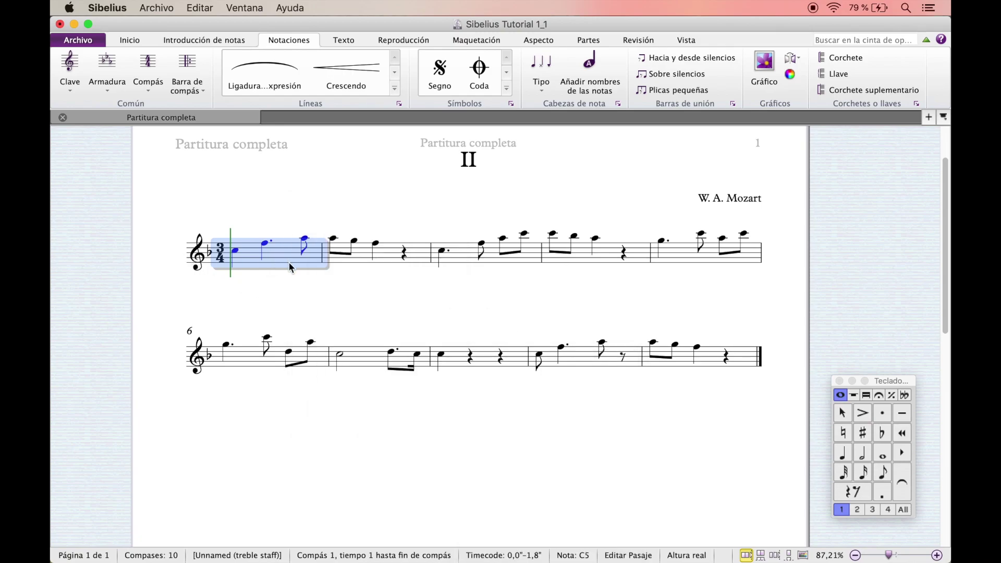
key(alt+super+t)
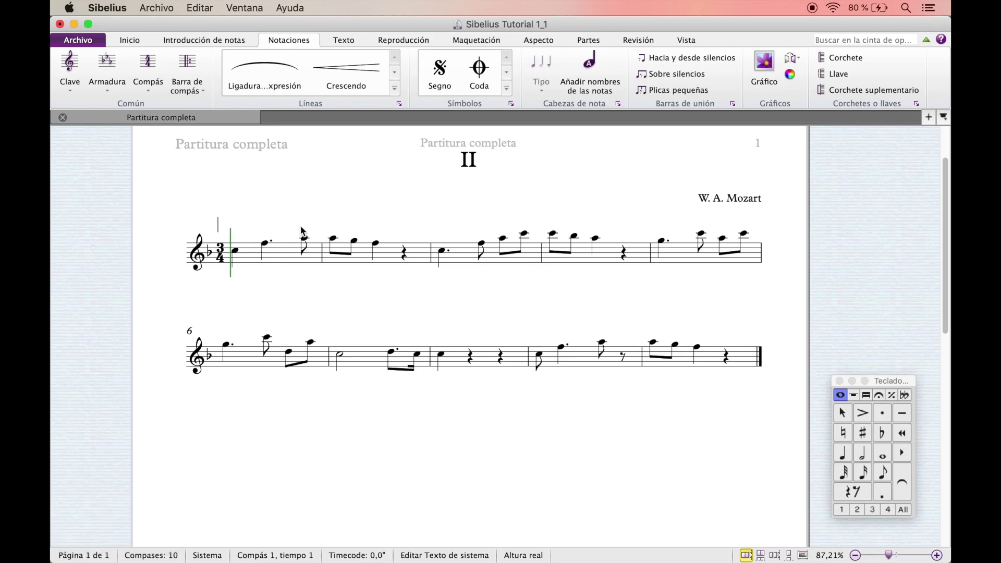
text(Adagio)
click(301, 196)
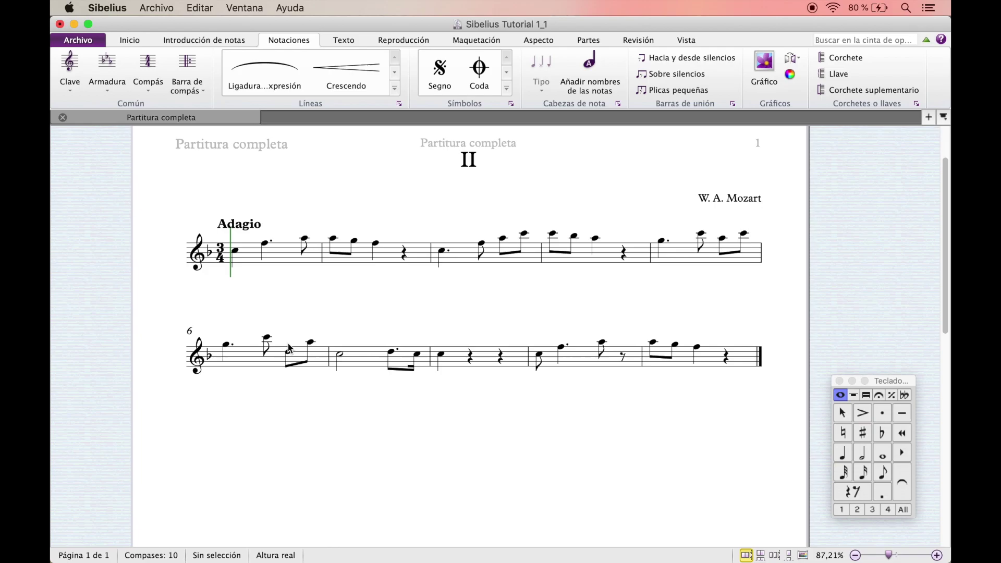
Add the technique text Solo above the first note of bar 1.
click(239, 252)
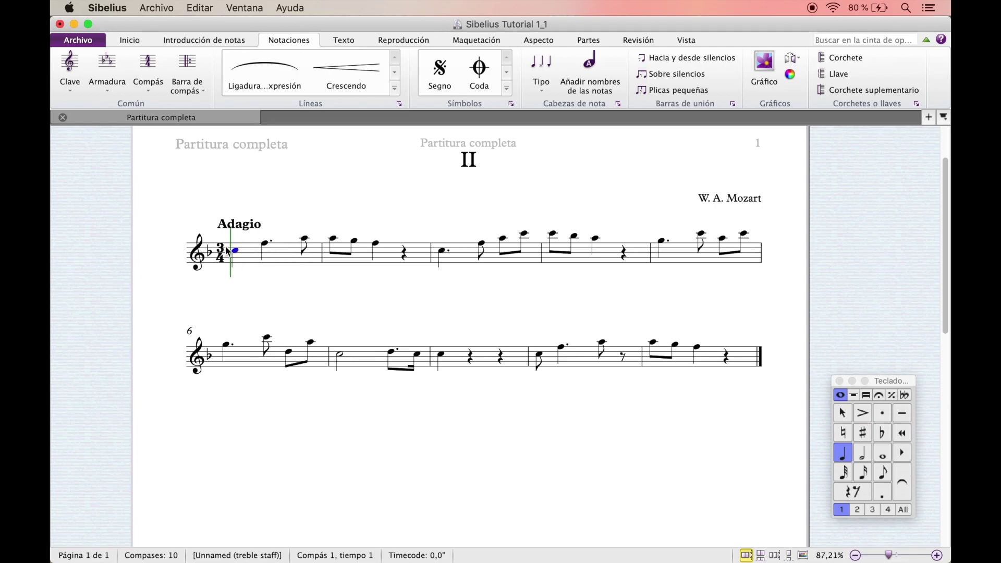
click(249, 229)
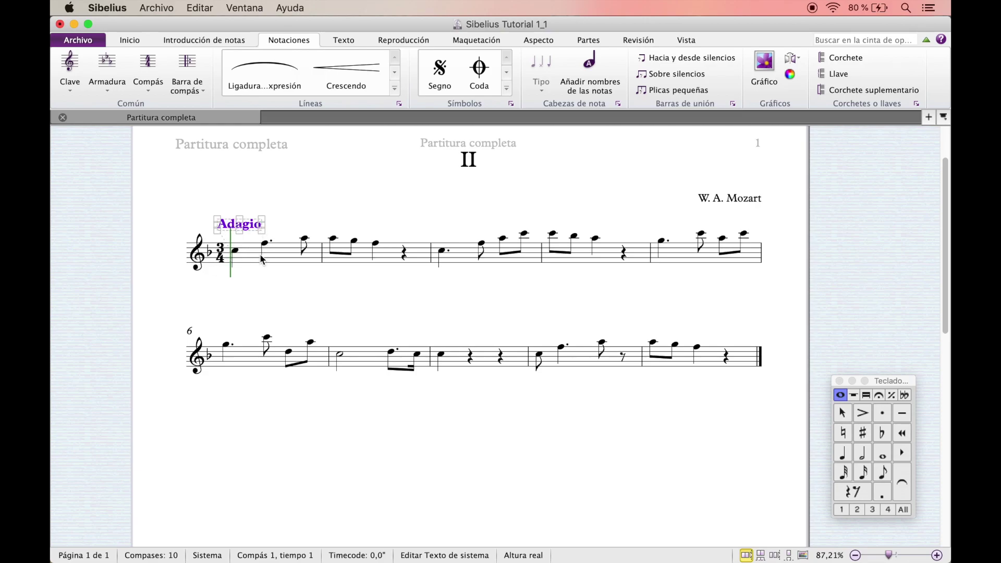
click(235, 252)
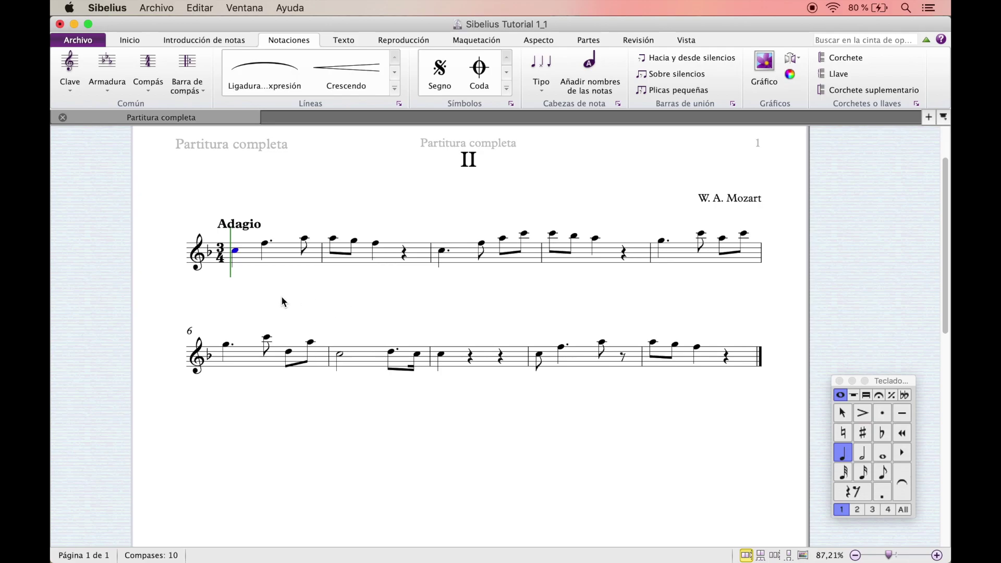
click(250, 259)
key(Escape)
key(super+t)
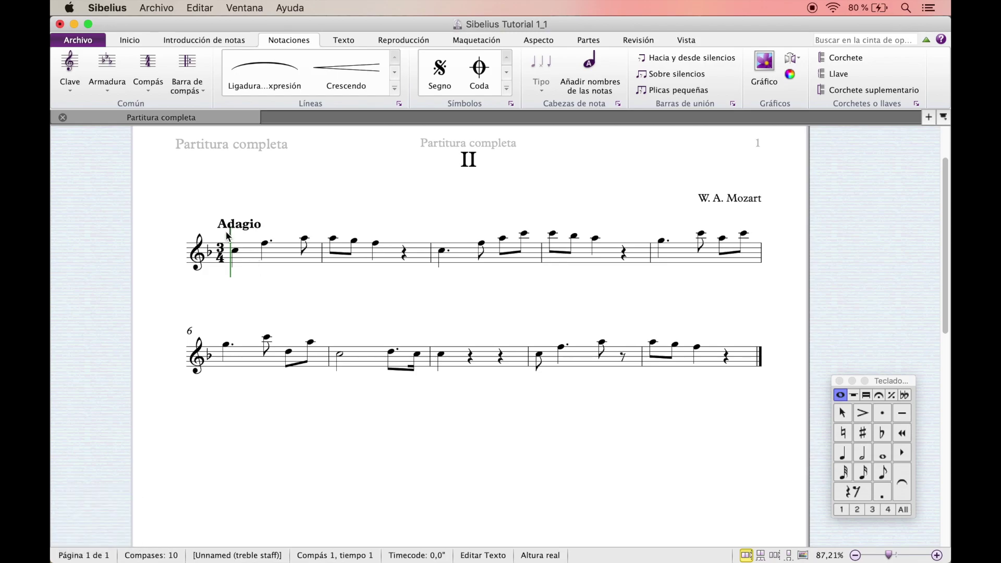
text(Solo)
click(280, 216)
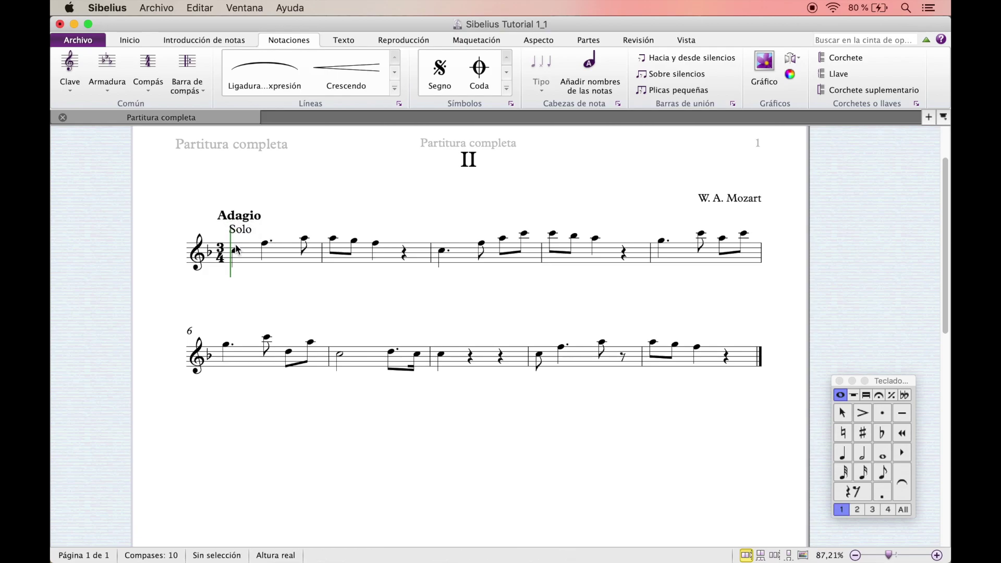
Review the magnetic layout option, and move the Solo text beside Adagio and back above the first note.
click(477, 41)
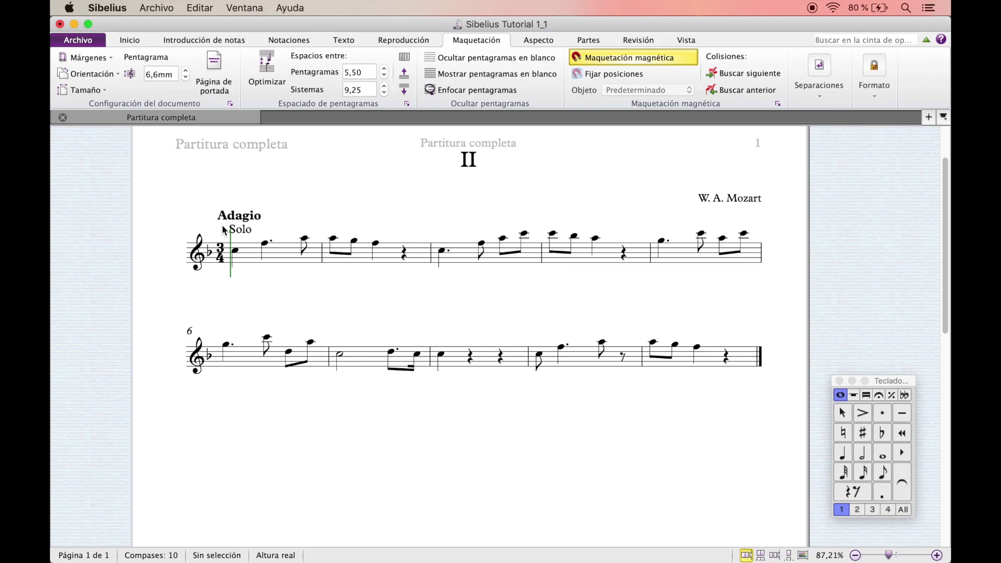
click(238, 230)
click(236, 222)
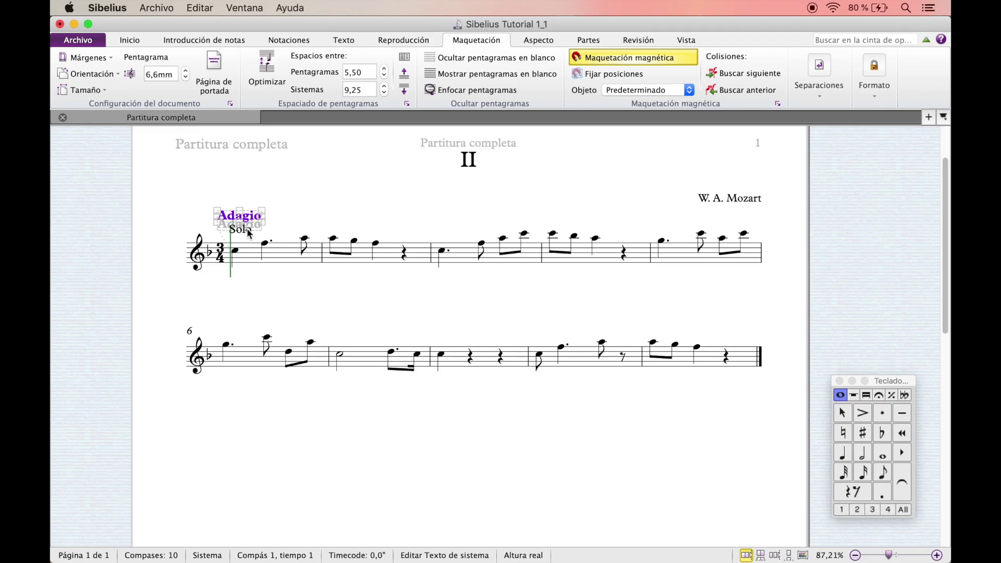
drag(238, 230, 284, 236)
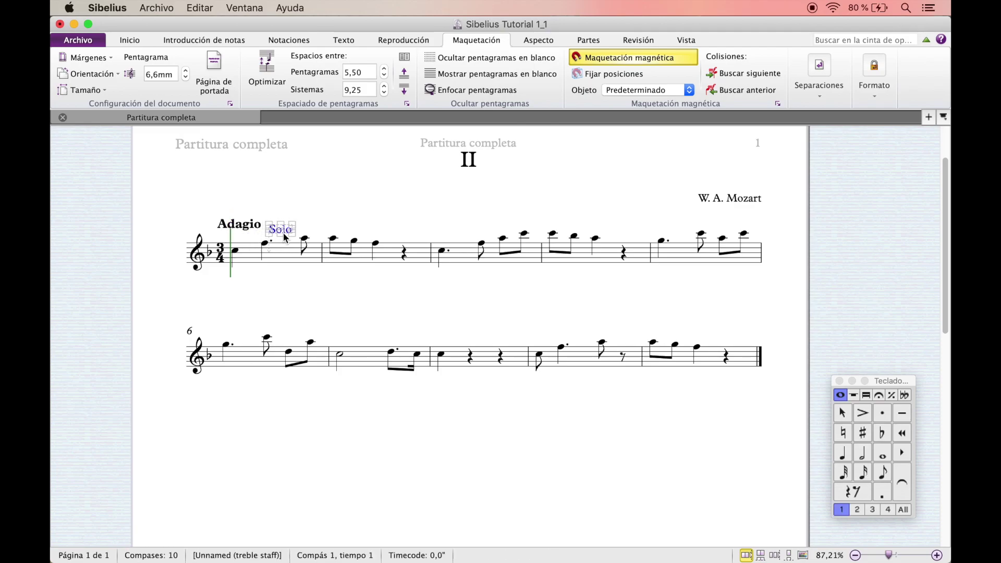
drag(284, 237, 236, 235)
Reposition the Adagio text so that it sits centred just above Solo at the start of bar 1.
click(236, 222)
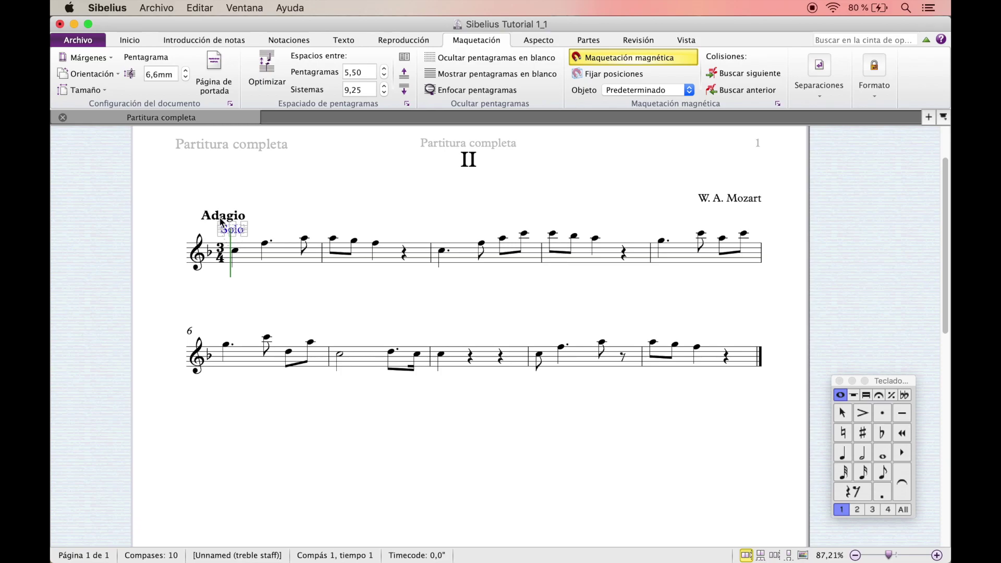
key(Escape)
mouse_move(218, 218)
mouse_down()
mouse_move(262, 219)
mouse_move(230, 218)
mouse_up()
click(278, 199)
click(237, 230)
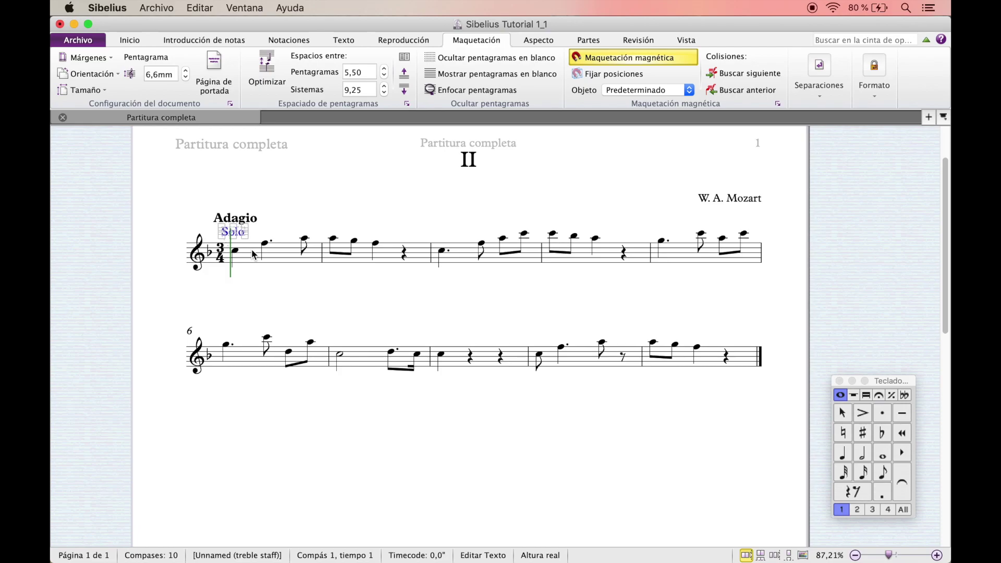
click(273, 212)
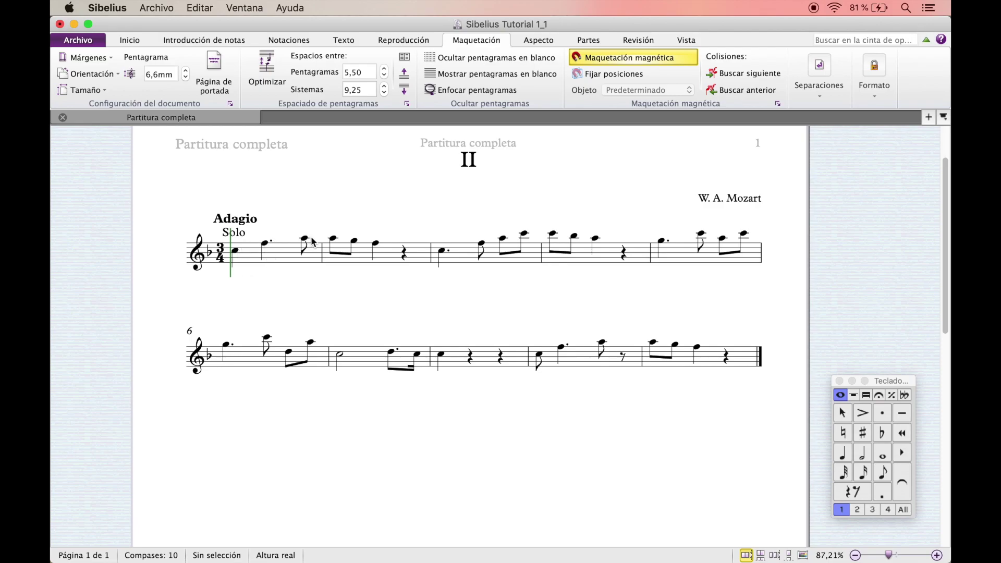
Add an upper slur from the line gallery to the first note of bar 1, and undo it.
click(236, 253)
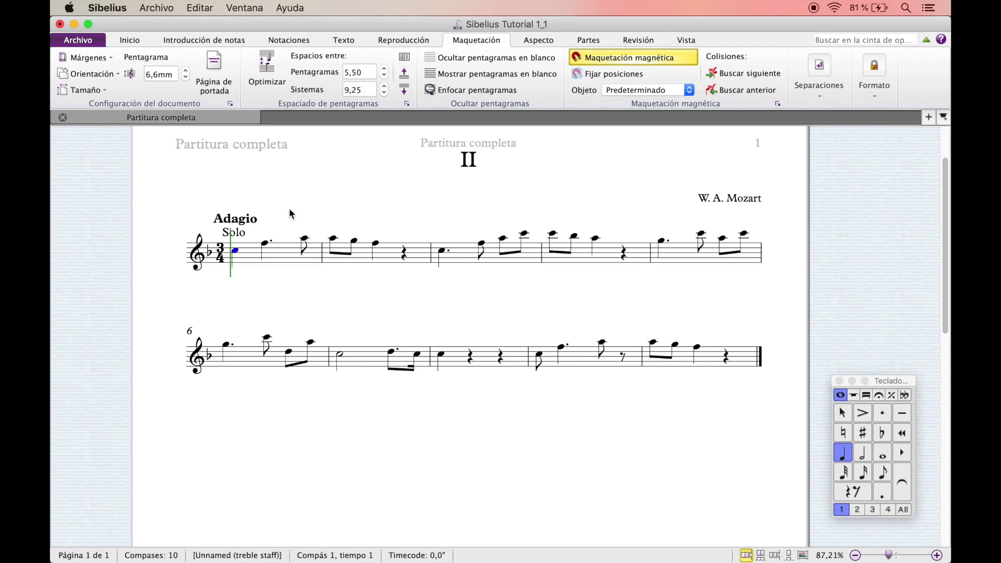
key(l)
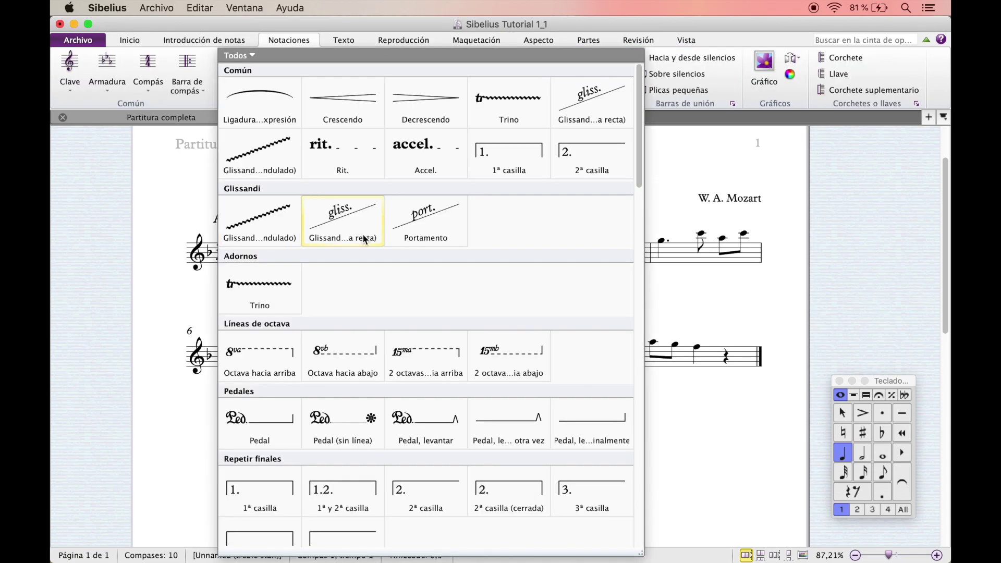
scroll(375, 246, down, 10)
scroll(378, 248, down, 5)
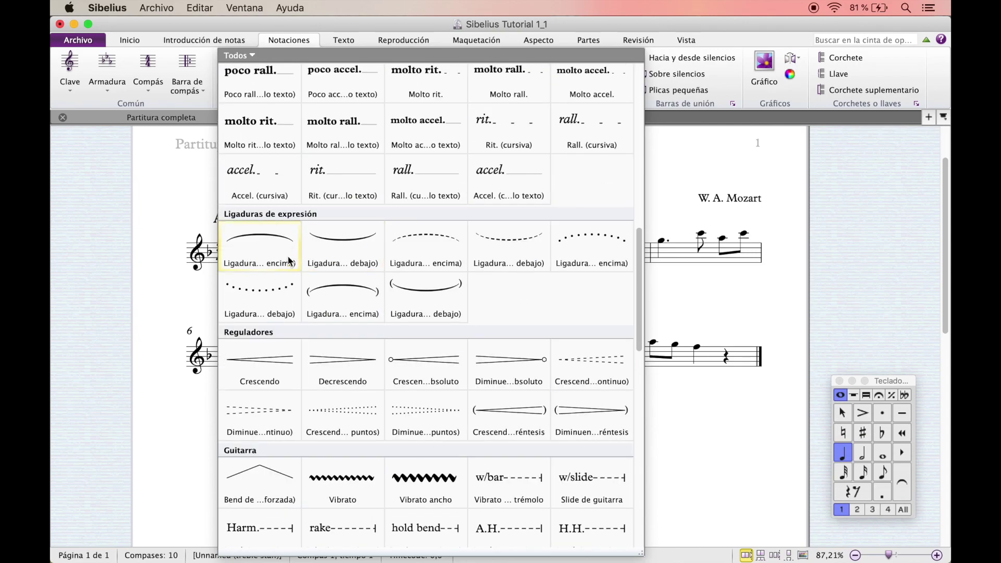
click(250, 248)
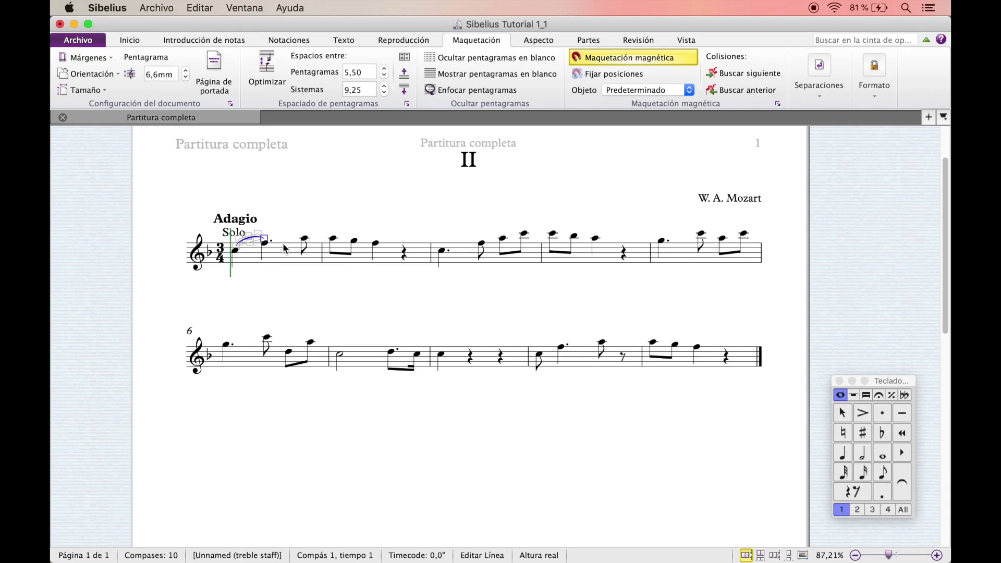
key(super+z)
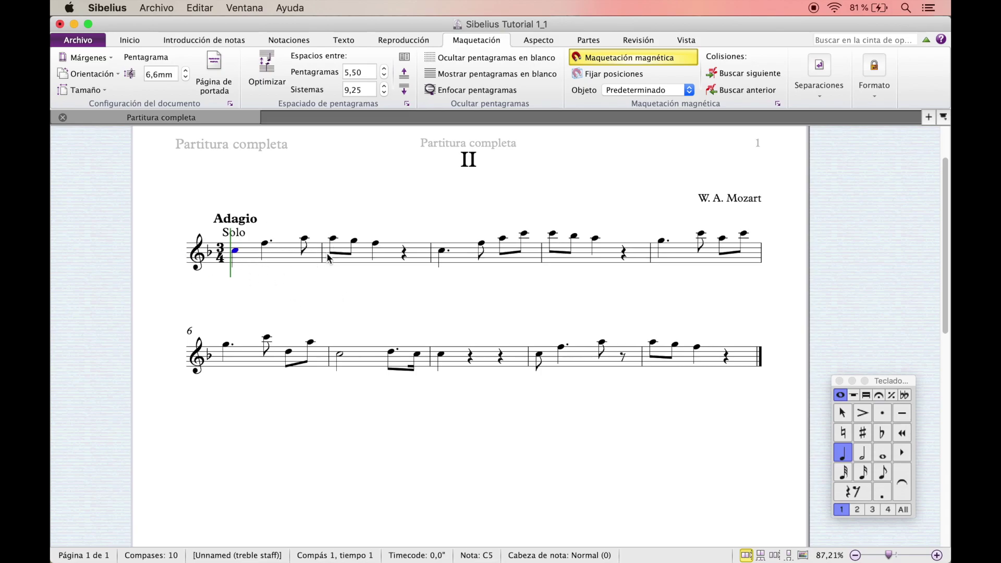
Slur the notes of bar 1 from its first note to its last eighth note.
key(s)
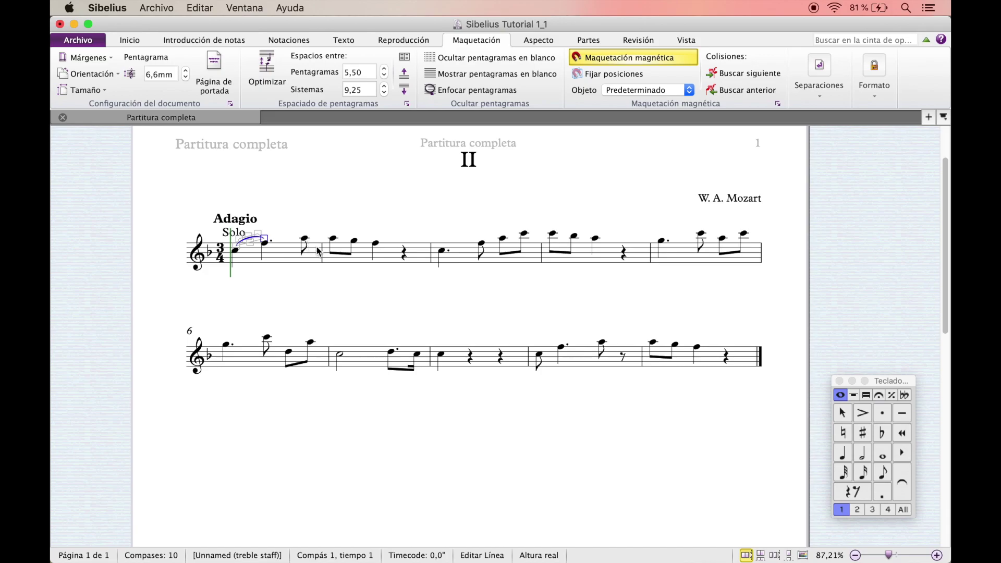
key(space)
key(space)
key(space)
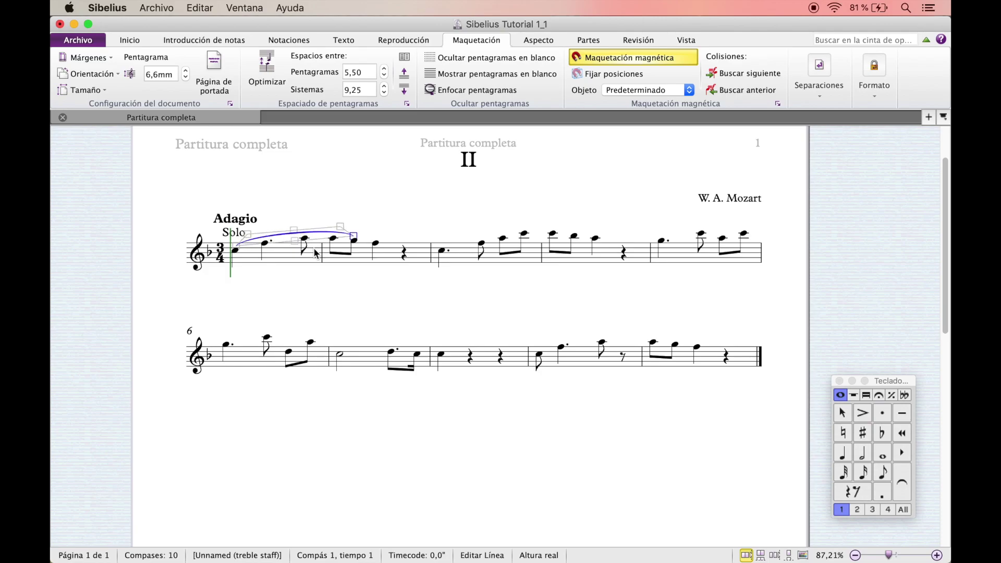
key(super+z)
key(super+z)
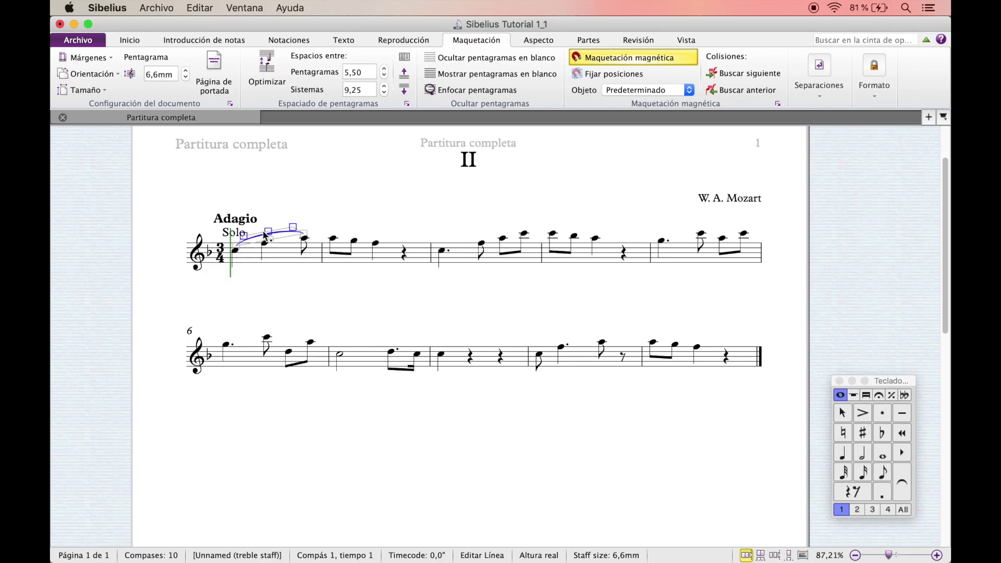
Raise the arch of the bar 1 slur slightly.
mouse_move(268, 231)
mouse_down()
mouse_move(268, 214)
mouse_move(267, 231)
mouse_up()
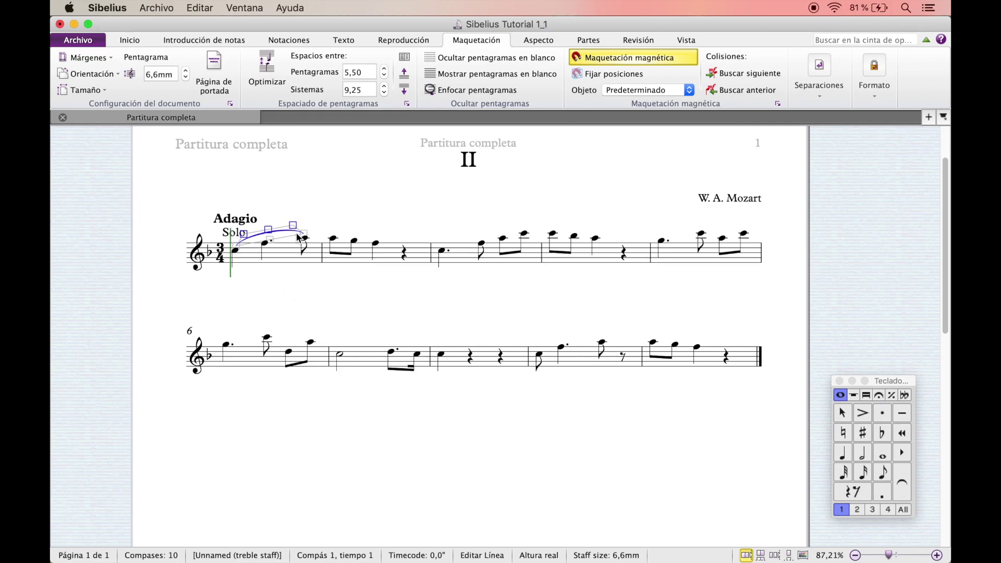
click(269, 223)
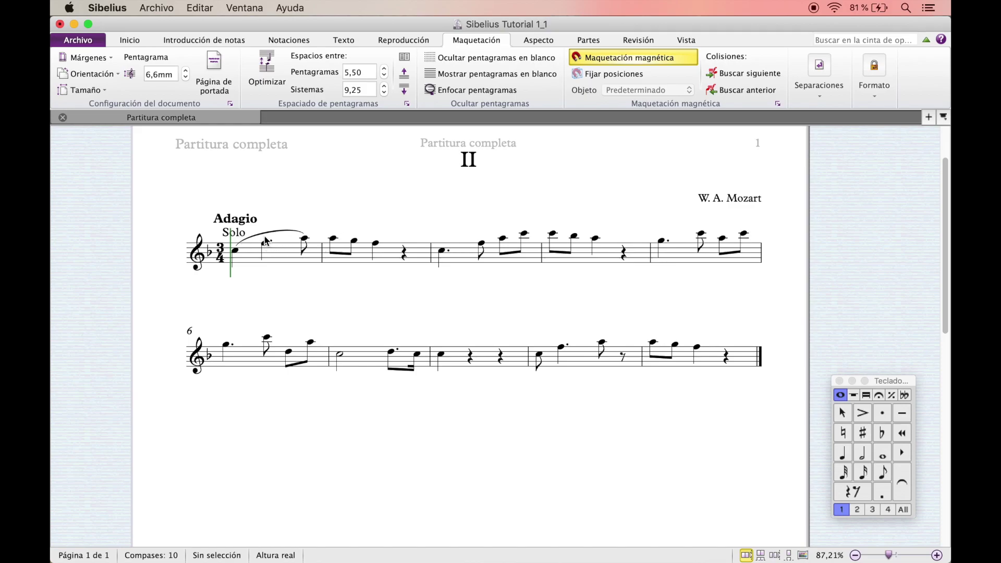
click(286, 231)
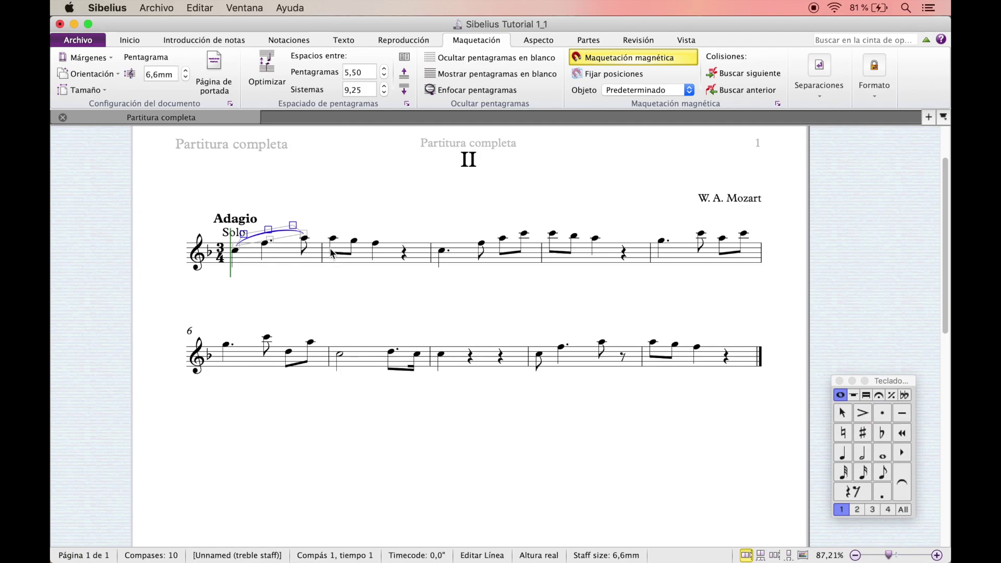
Try tying the last eighth note of bar 1 to the first note of bar 2, and remove the tie.
click(304, 240)
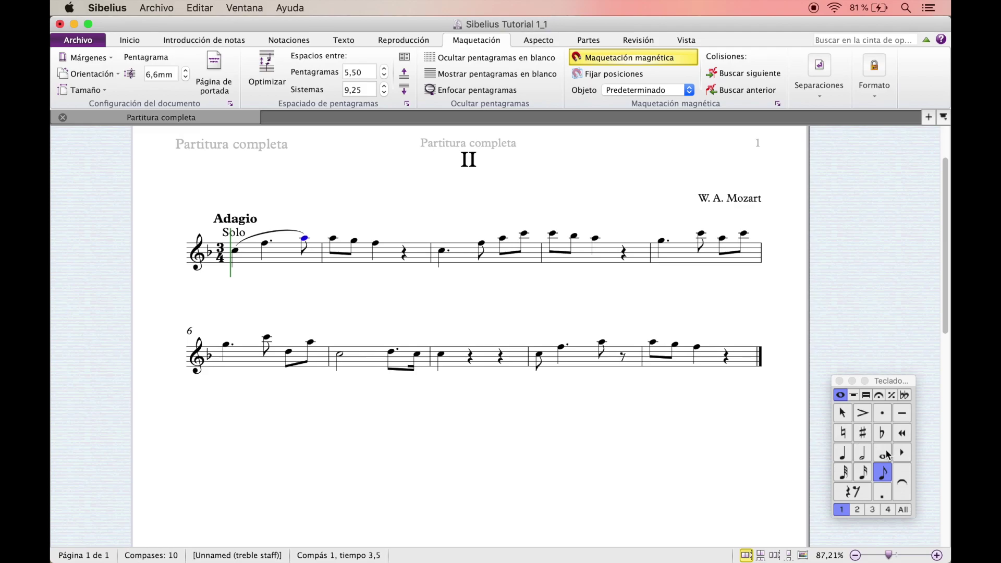
click(904, 487)
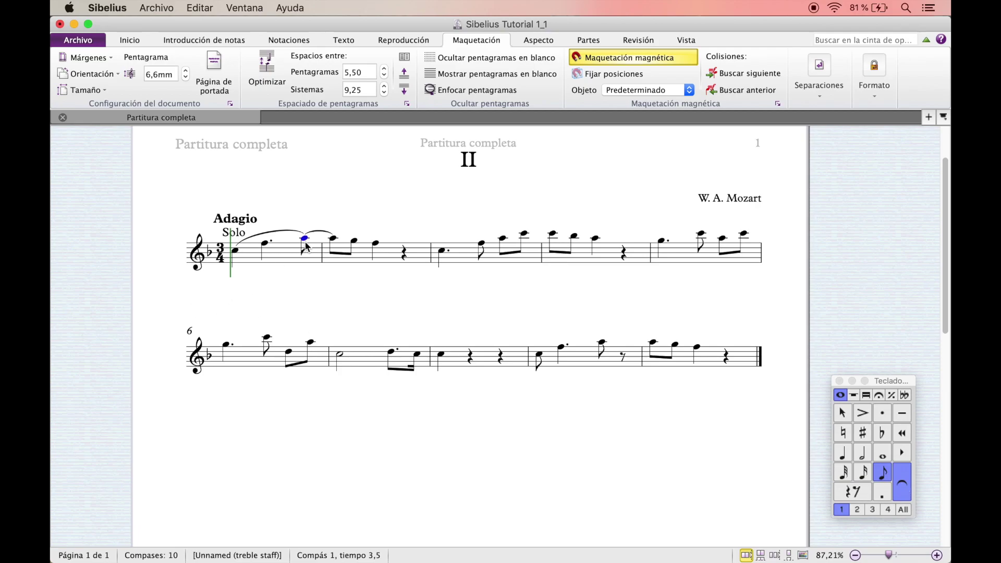
key(super+z)
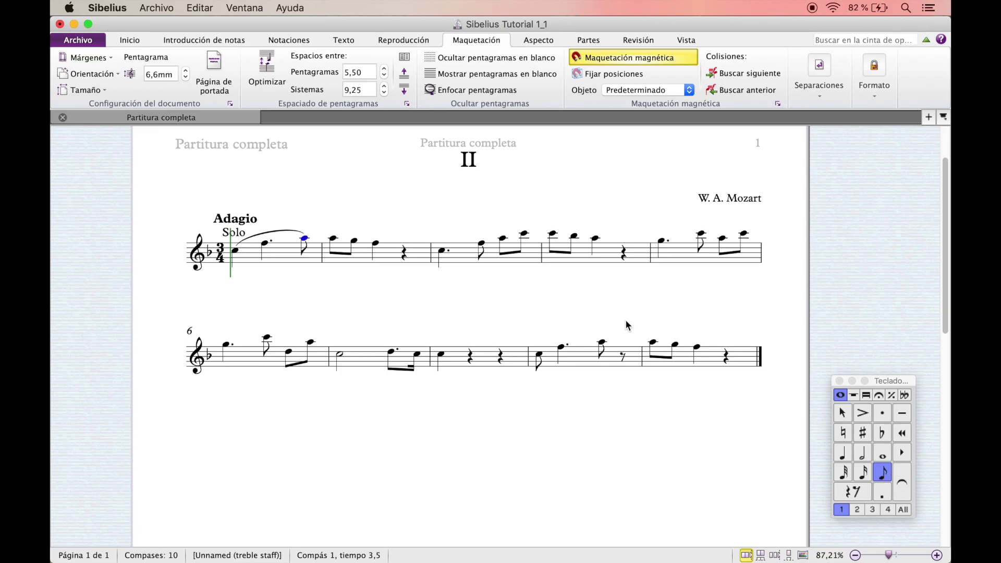
key(Return)
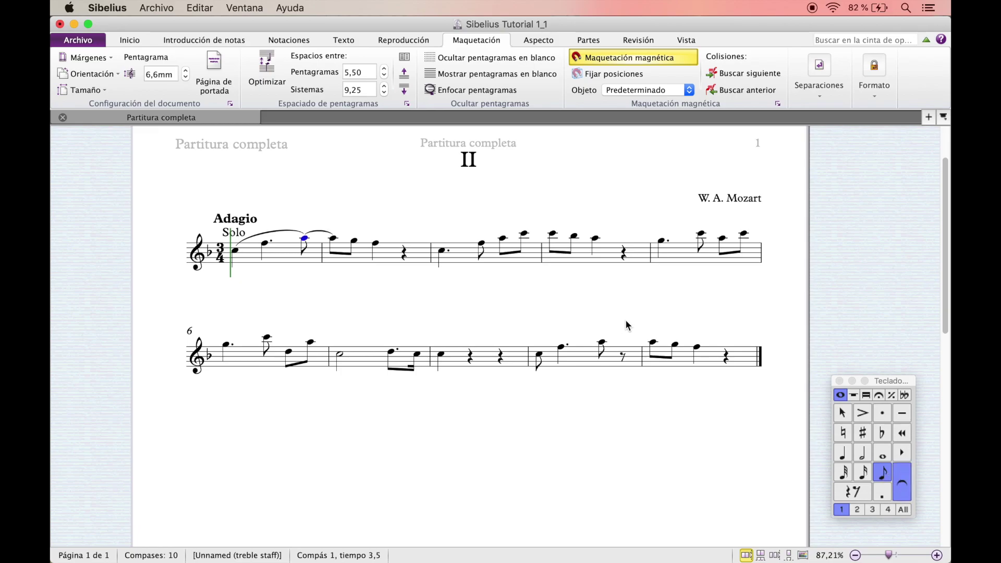
click(320, 235)
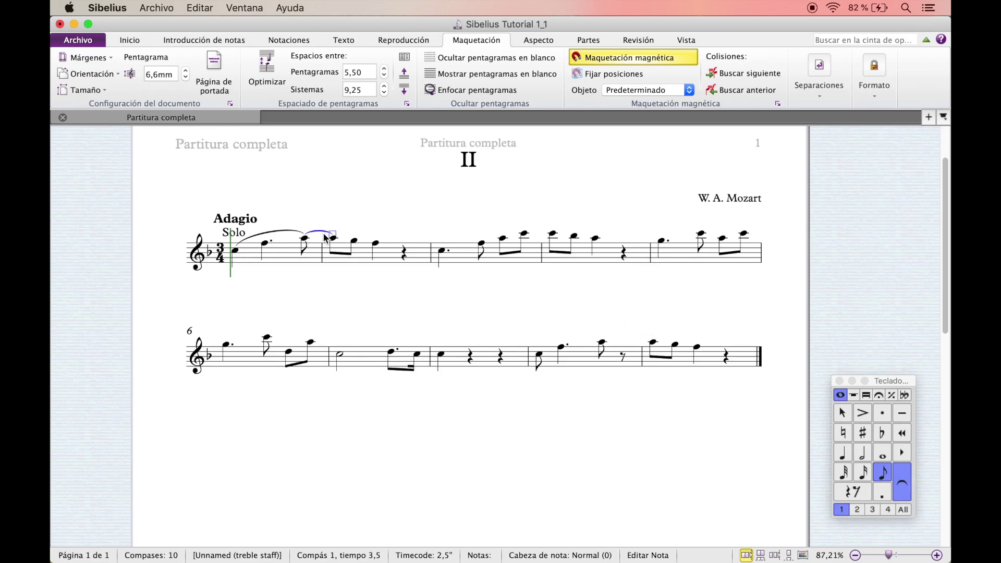
mouse_move(335, 238)
mouse_down()
mouse_move(378, 238)
mouse_move(337, 237)
mouse_up()
key(Delete)
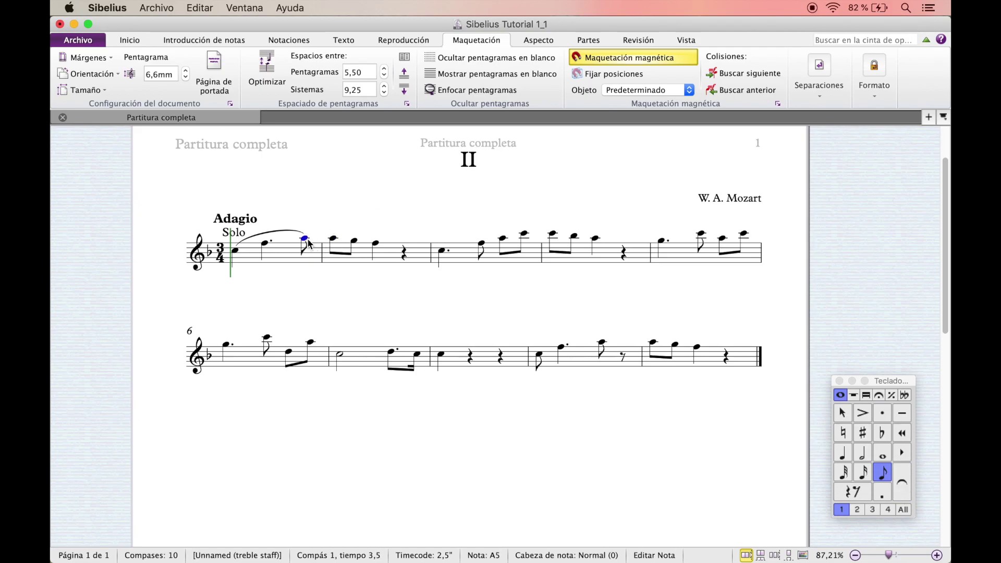
Raise the second note of bar 2 to A and add ties starting from the two A notes before it.
click(355, 242)
key(Up)
click(306, 239)
super+click(334, 239)
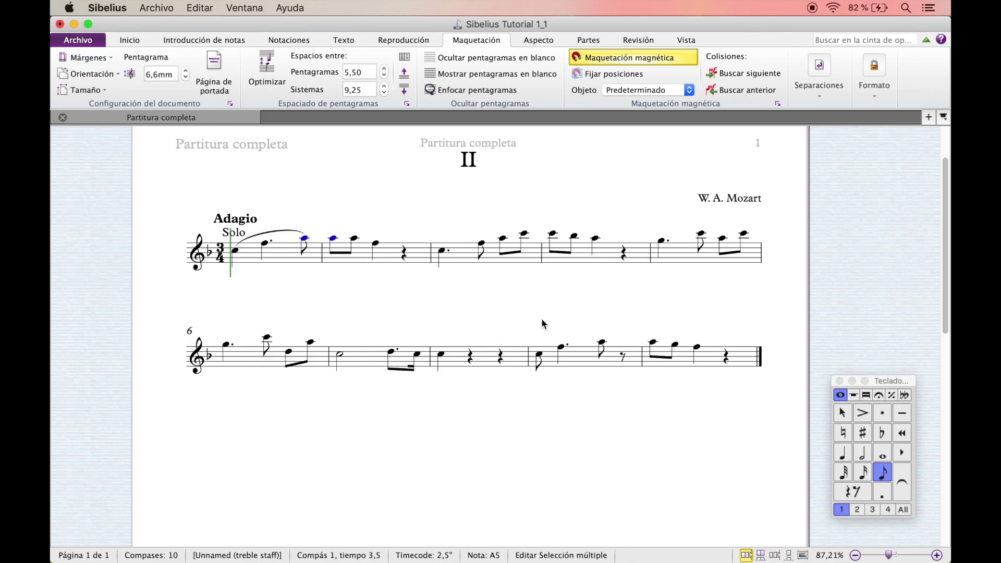
key(Return)
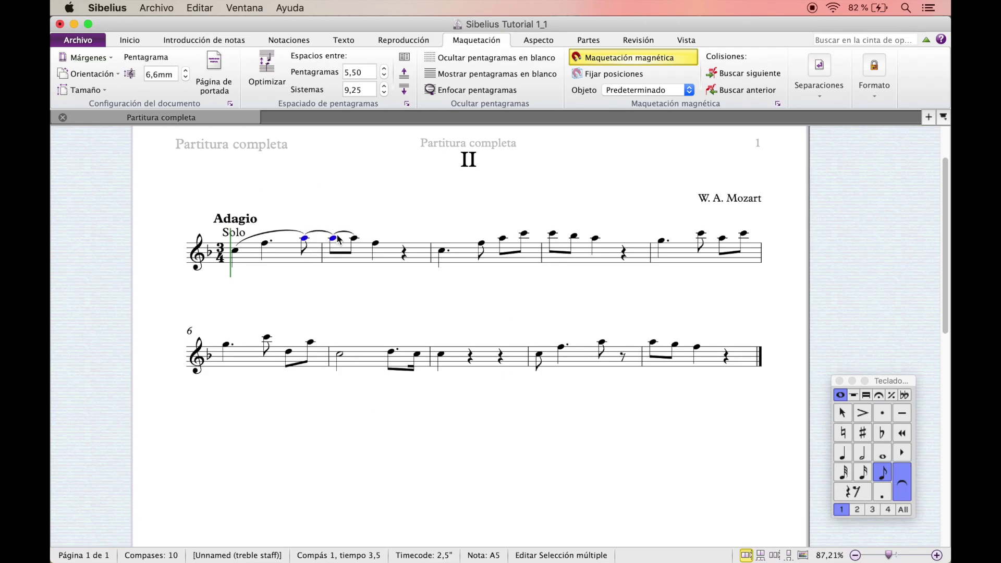
Undo the ties and the pitch change in bar 2.
key(super+z)
key(super+z)
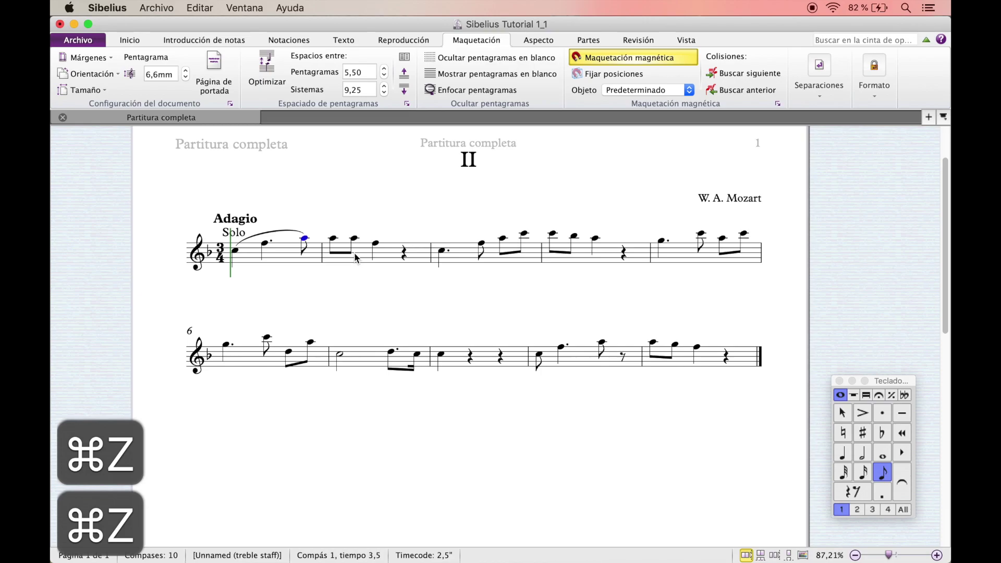
key(super+z)
key(super+z)
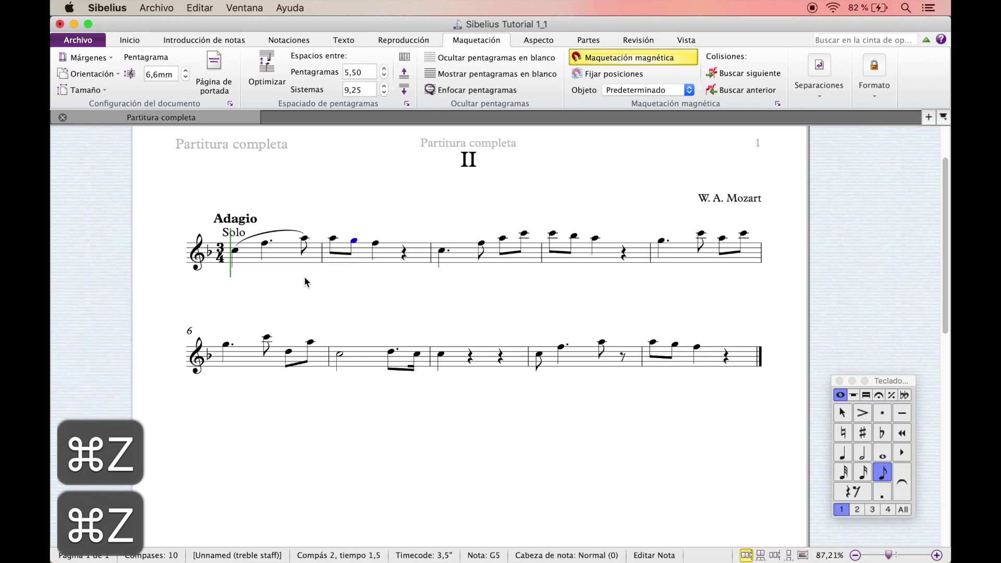
Select the first note of bar 1 and examine the available commands for adding objects to the score.
click(237, 250)
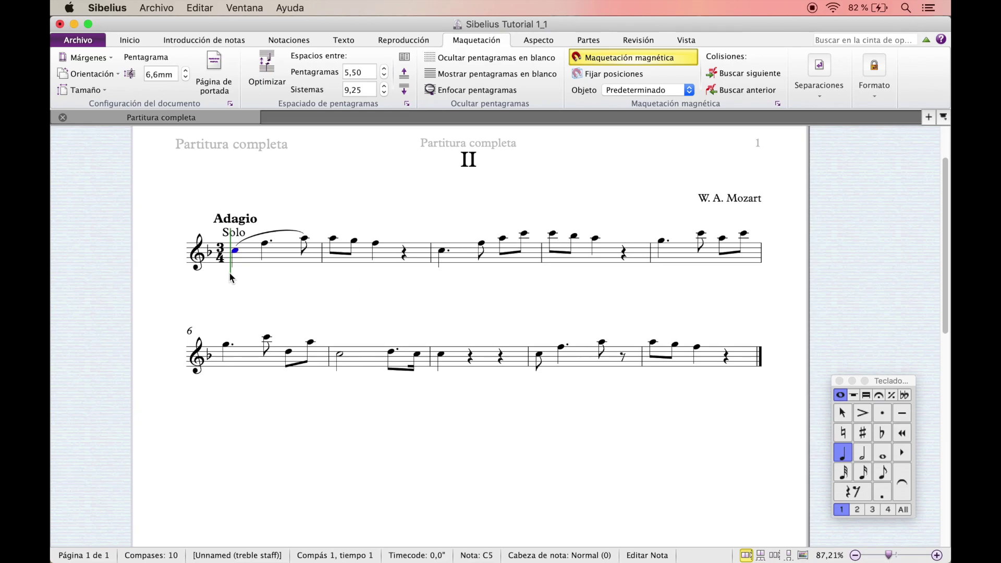
right_click(261, 273)
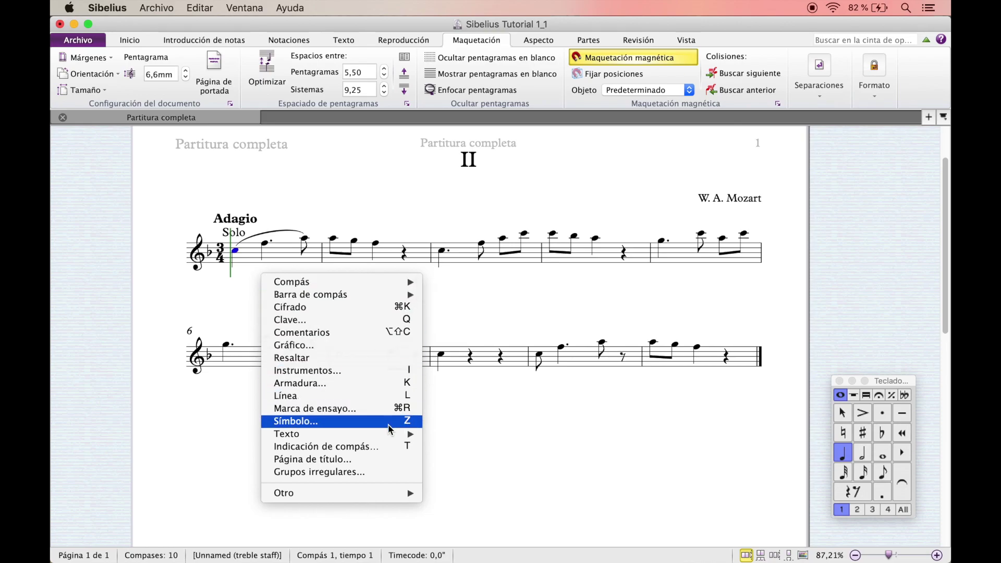
mouse_move(391, 435)
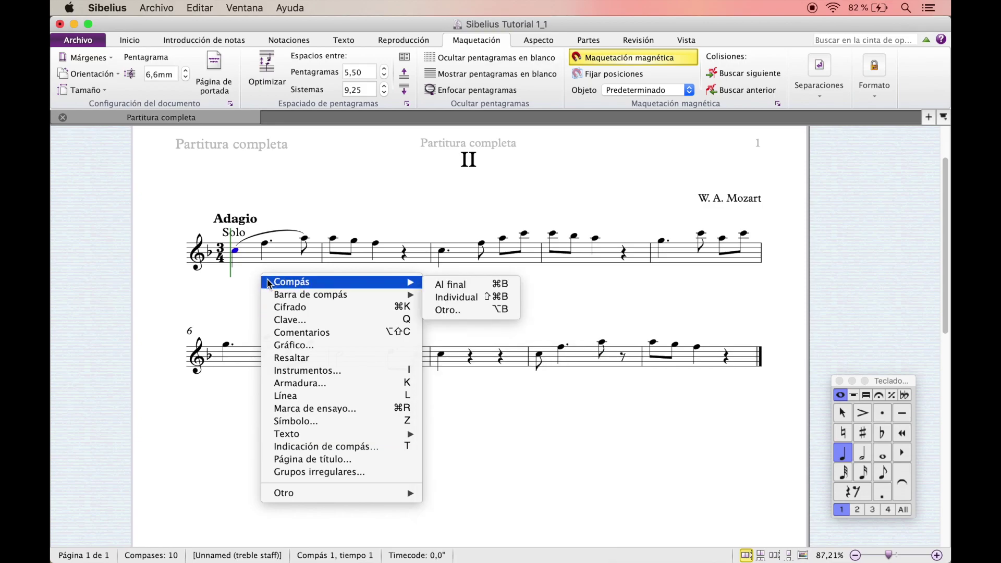
click(243, 300)
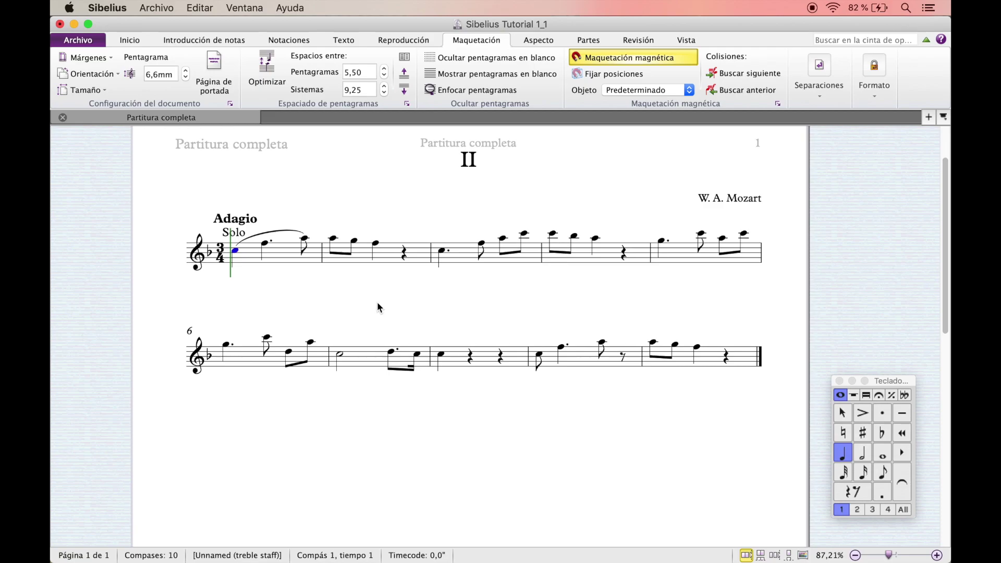
Attach the dynamic p below the first note of bar 1, trying f before settling on p.
key(super+e)
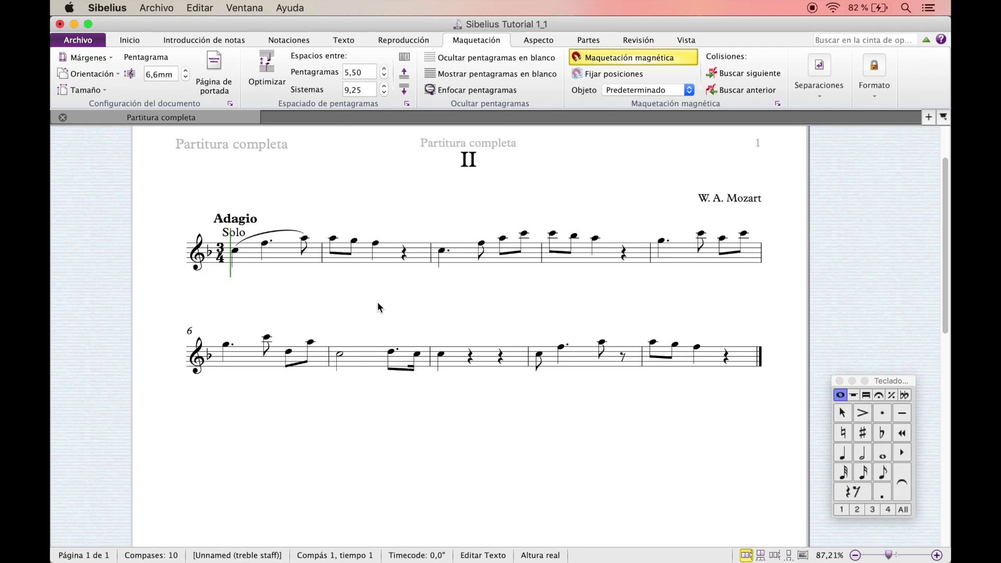
text(p)
text(c)
key(super+p)
key(BackSpace)
key(super+f)
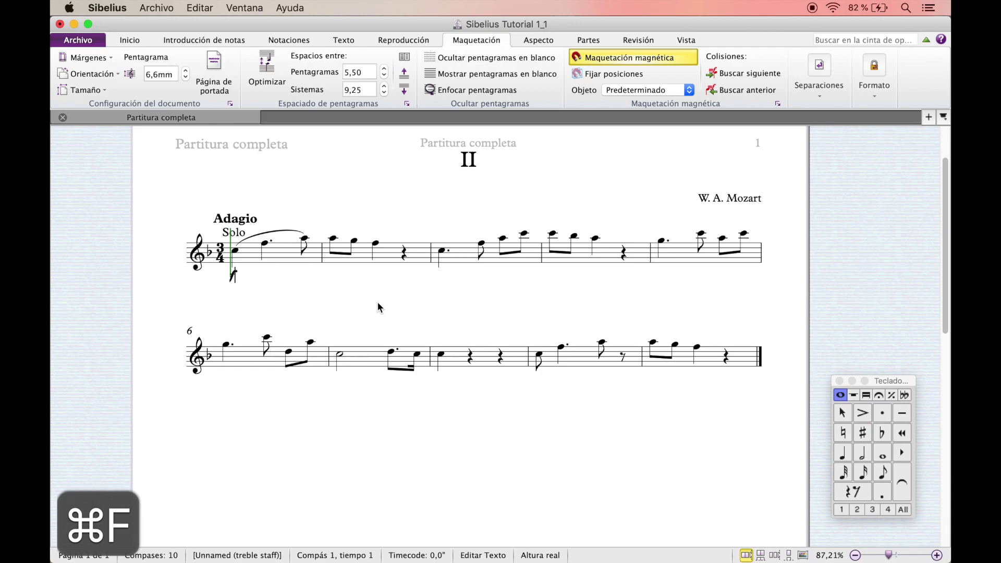
key(BackSpace)
key(super+p)
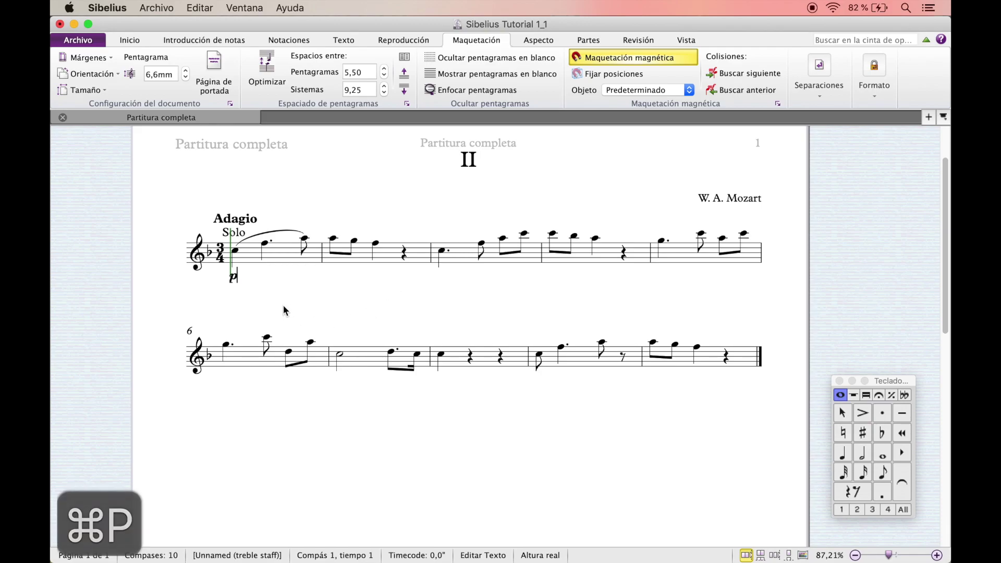
click(307, 291)
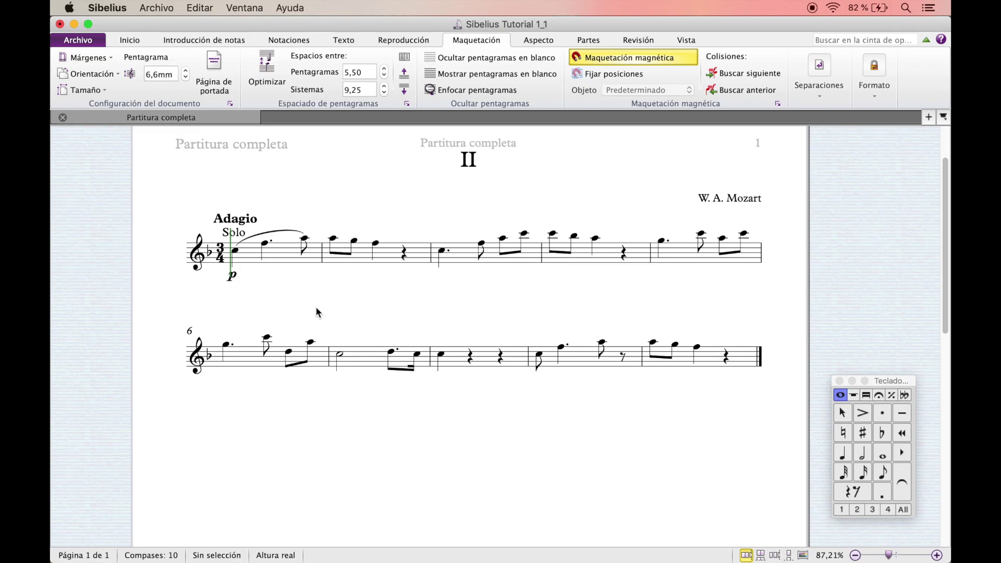
Slur the first two notes of bar 2 and add another slur spanning all the notes of bar 3.
click(334, 239)
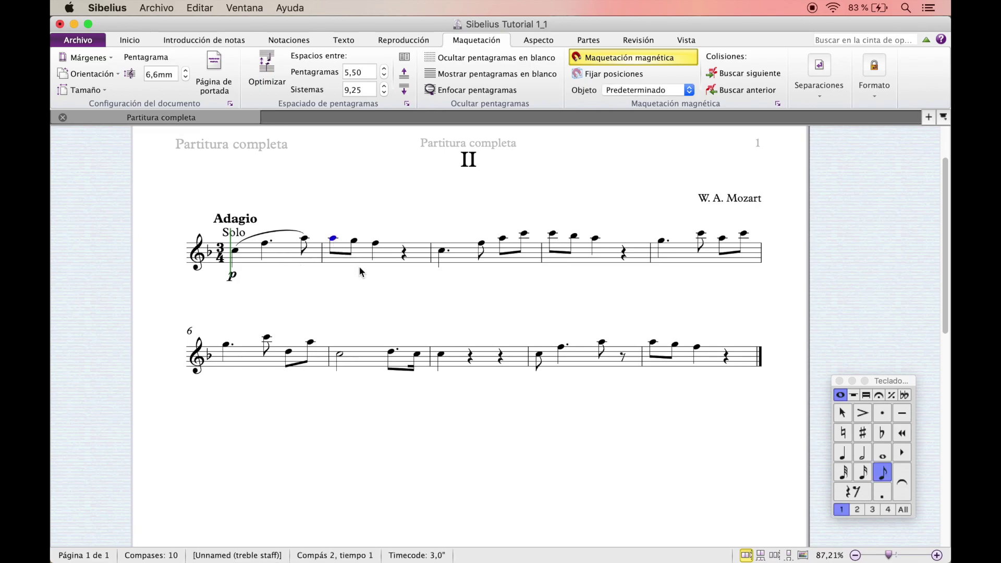
key(s)
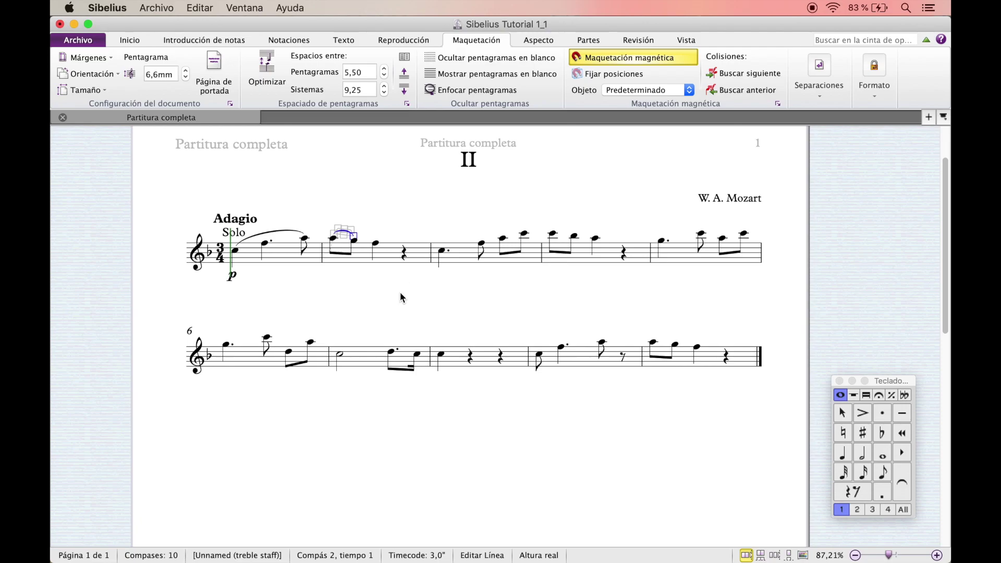
click(466, 255)
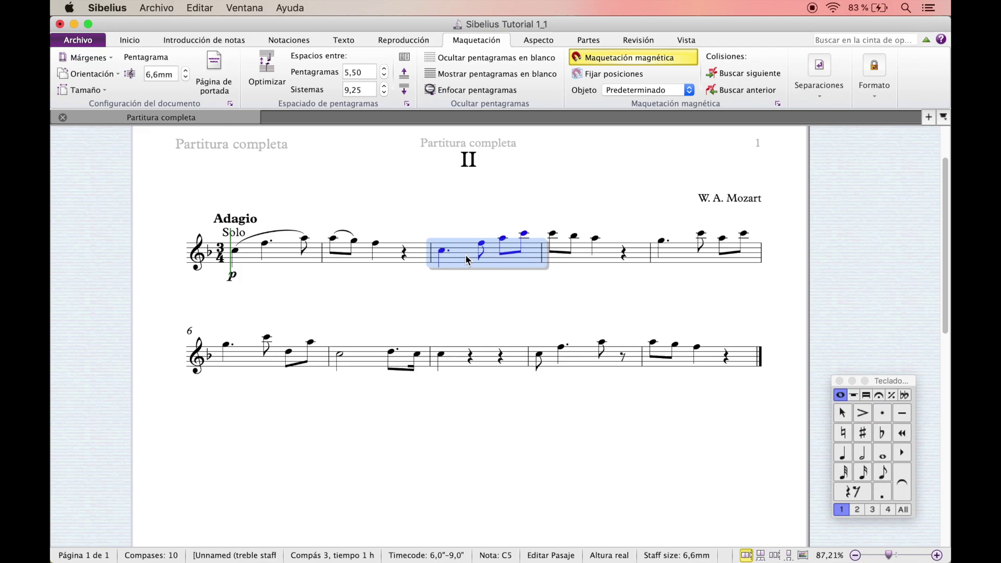
key(s)
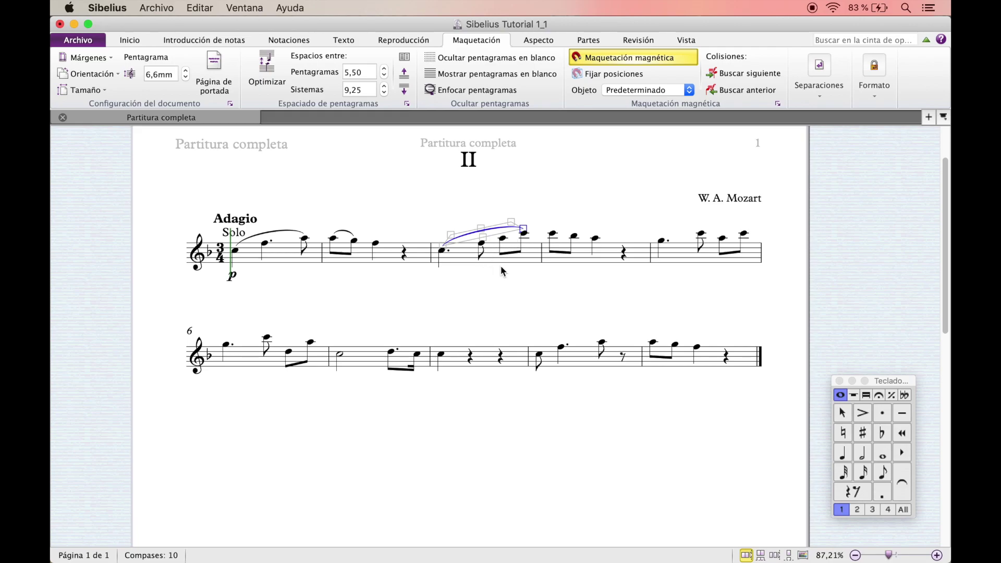
key(Escape)
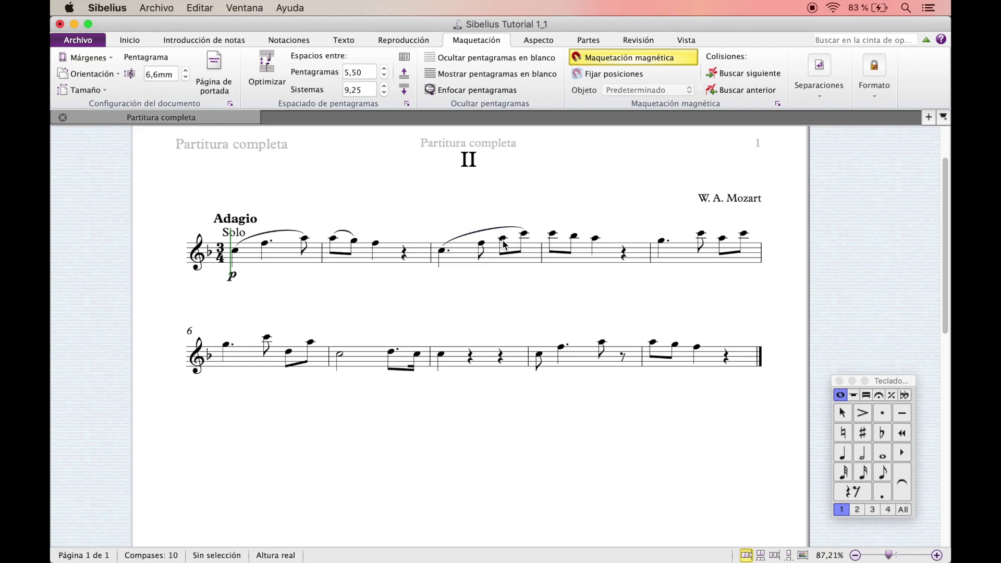
Beam the last three eighth notes of bar 3 together, setting the first of them as the start of the beam.
click(503, 241)
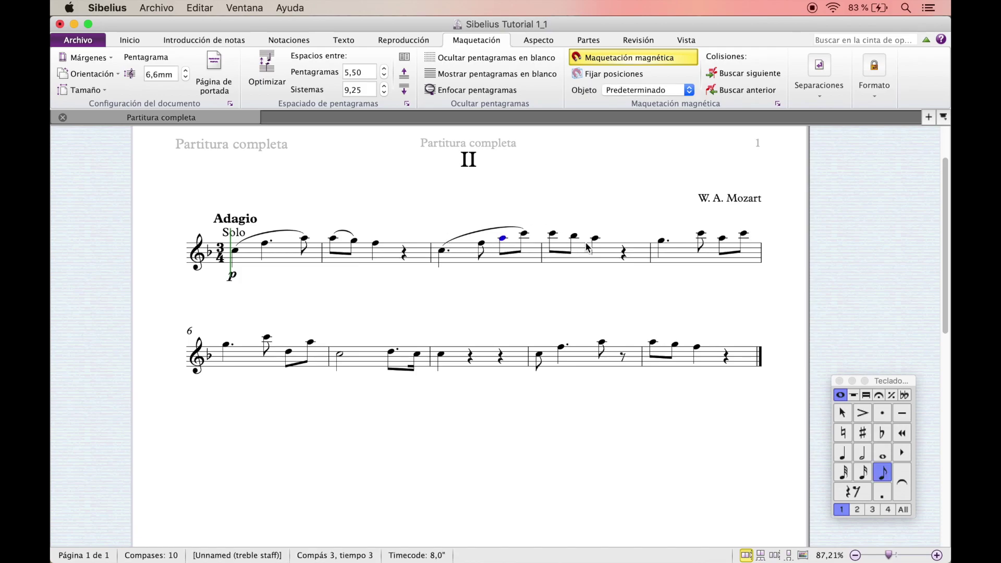
click(867, 396)
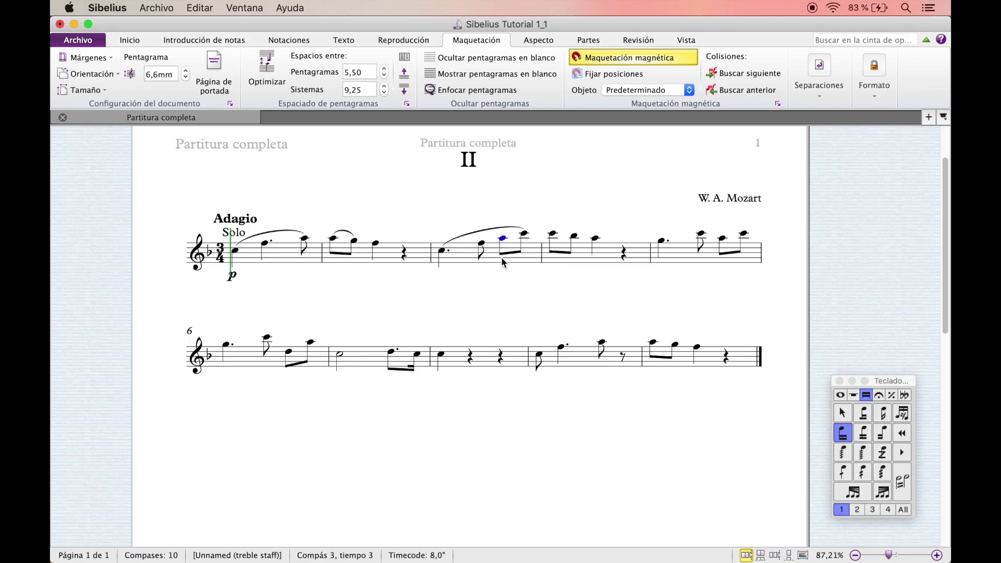
click(864, 435)
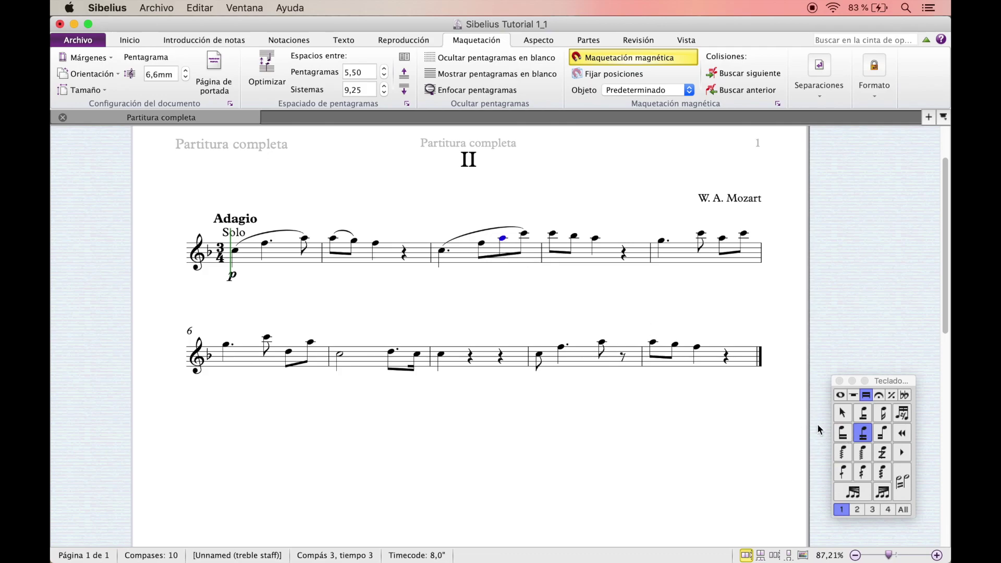
click(841, 436)
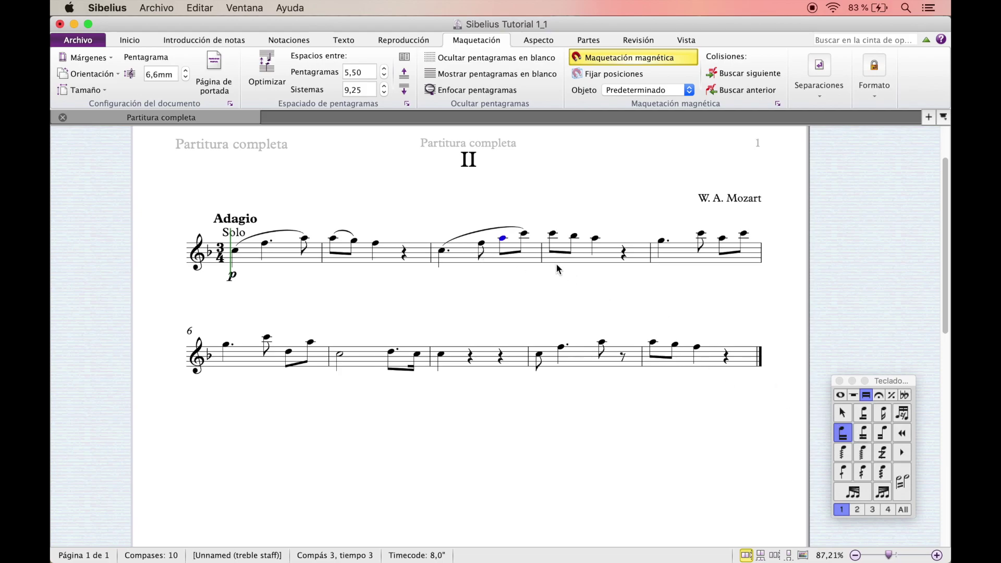
click(481, 245)
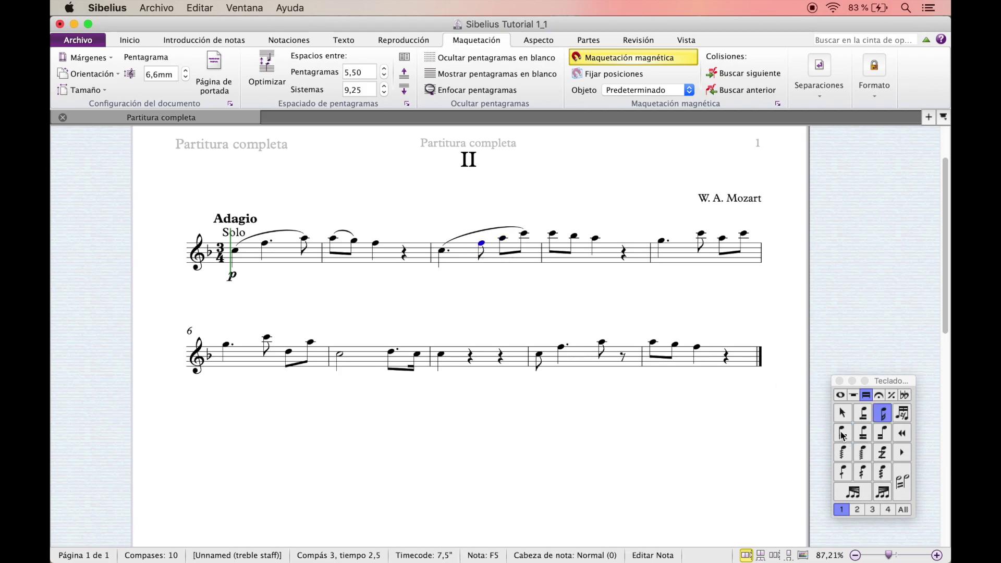
click(843, 433)
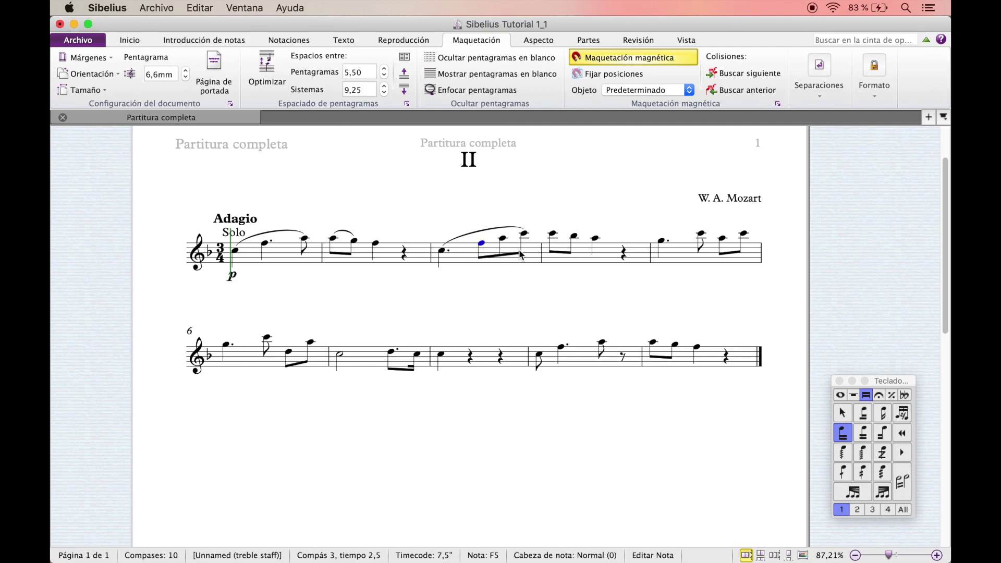
Slur the first two eighth notes of bar 4 and the last three eighth notes of bar 5.
click(552, 234)
key(s)
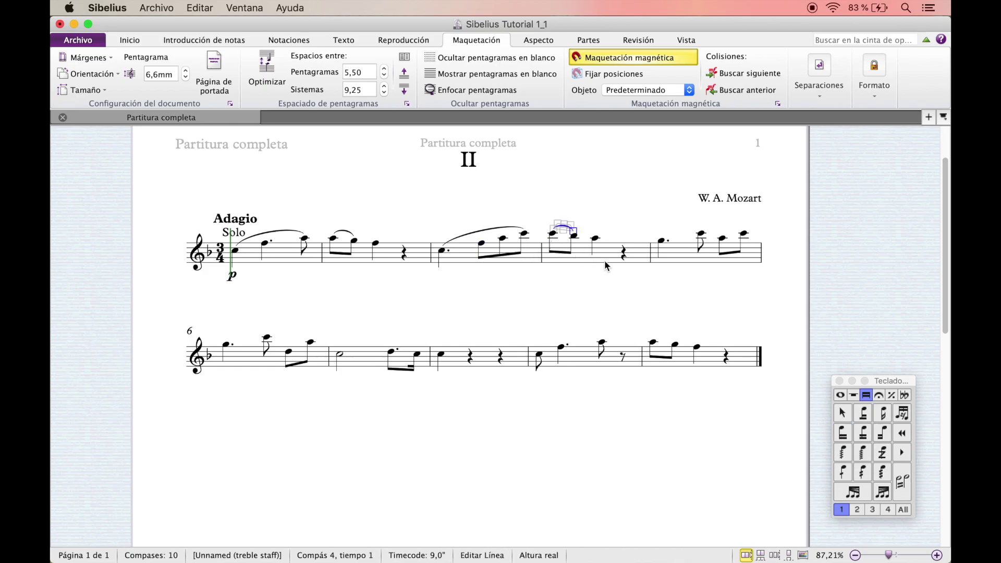
click(702, 236)
key(s)
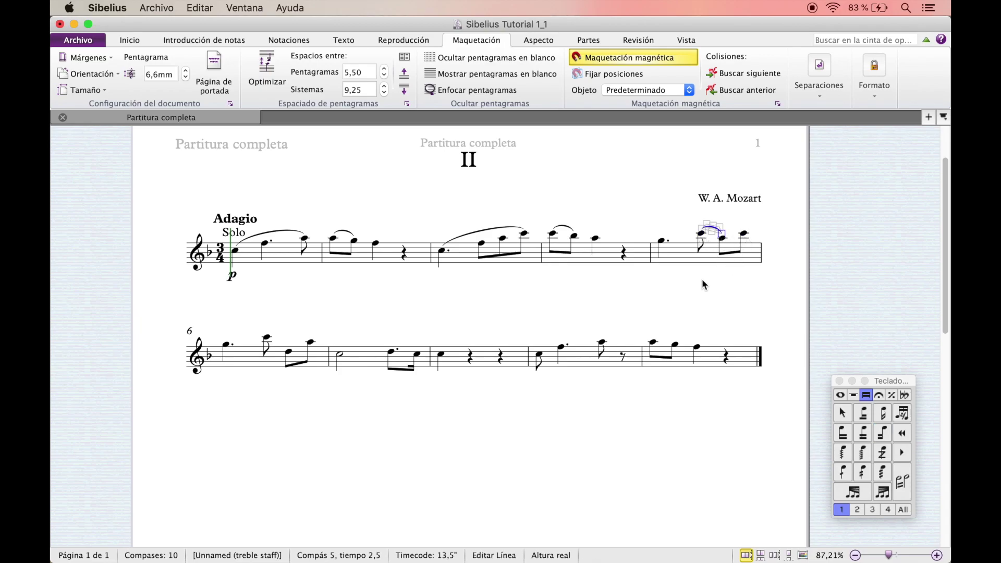
key(space)
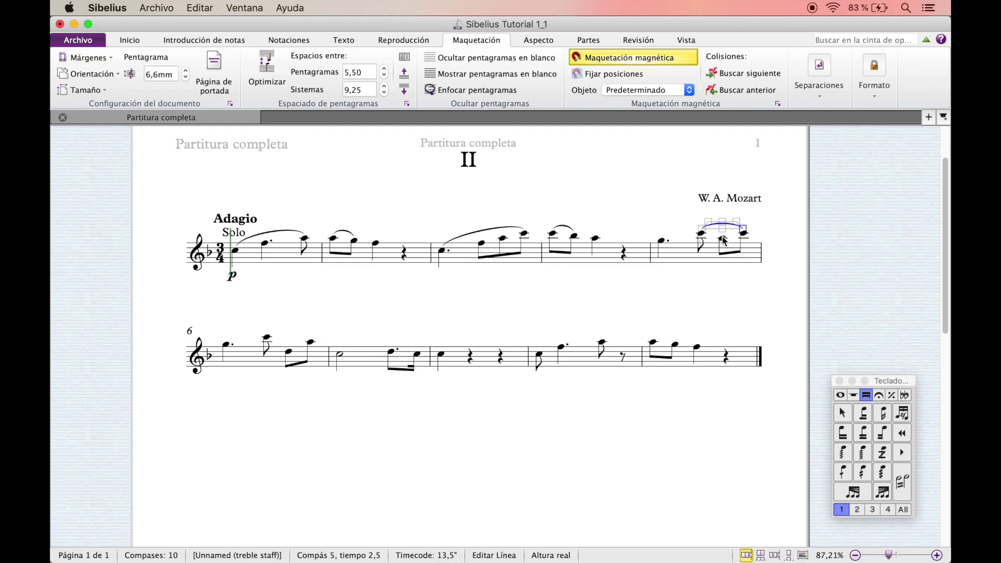
key(Delete)
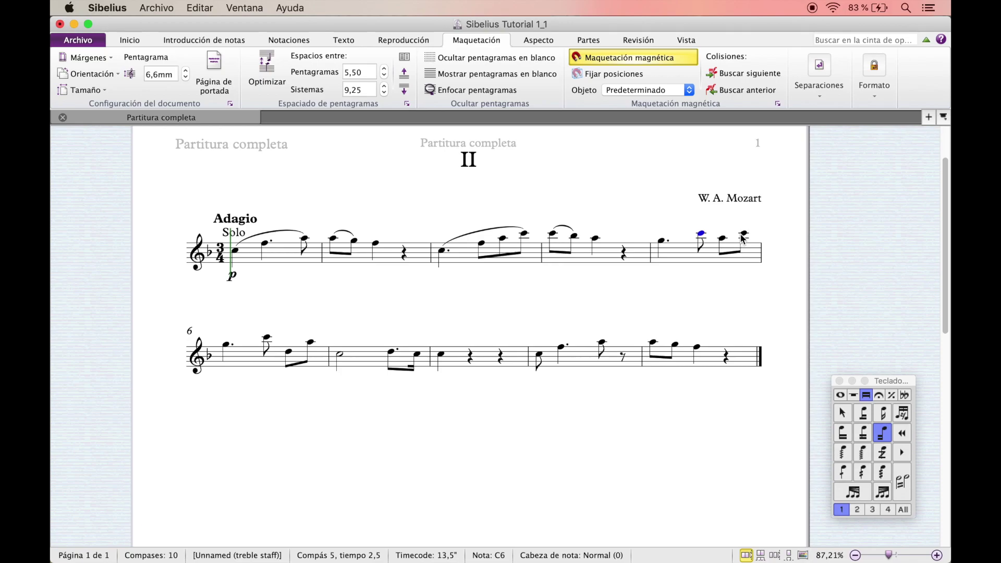
shift+click(743, 234)
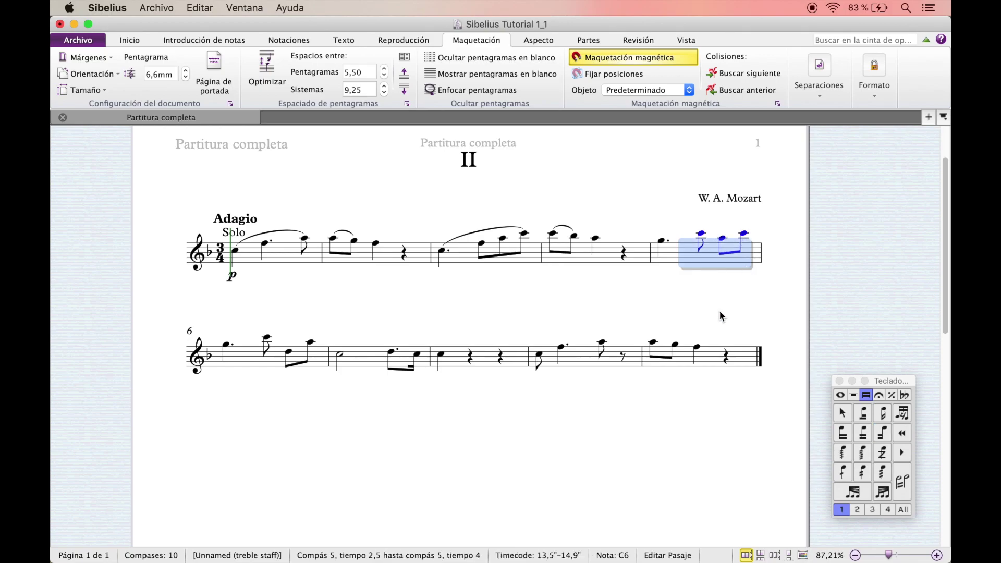
key(s)
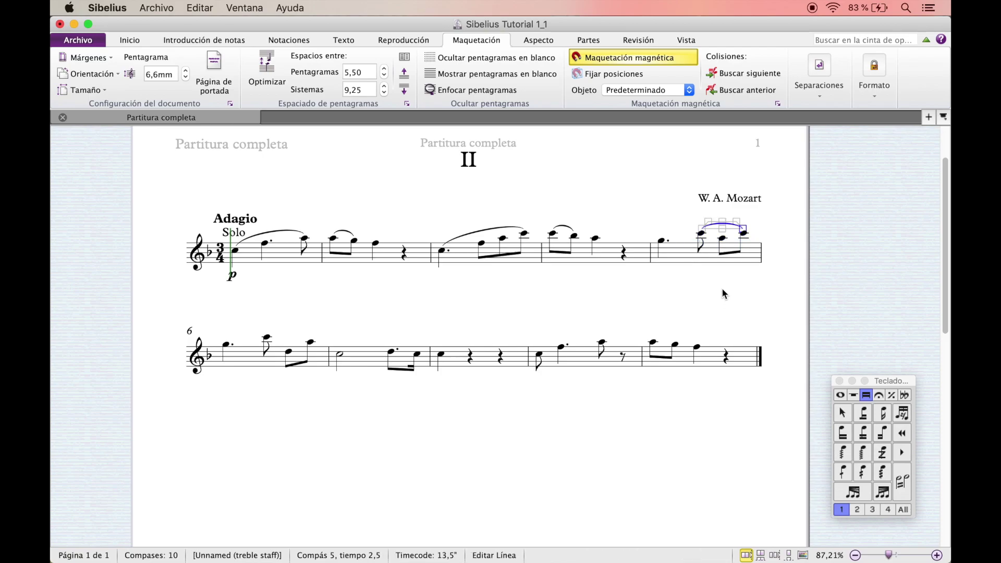
Beam the last three eighth notes of bar 5 together by setting the middle one as a middle-of-beam note.
click(723, 240)
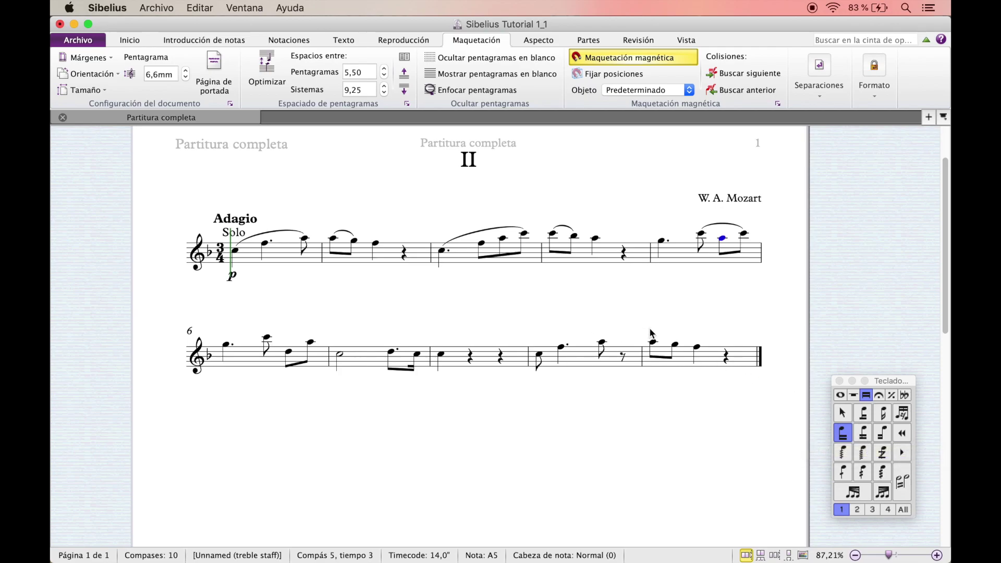
click(841, 396)
click(858, 394)
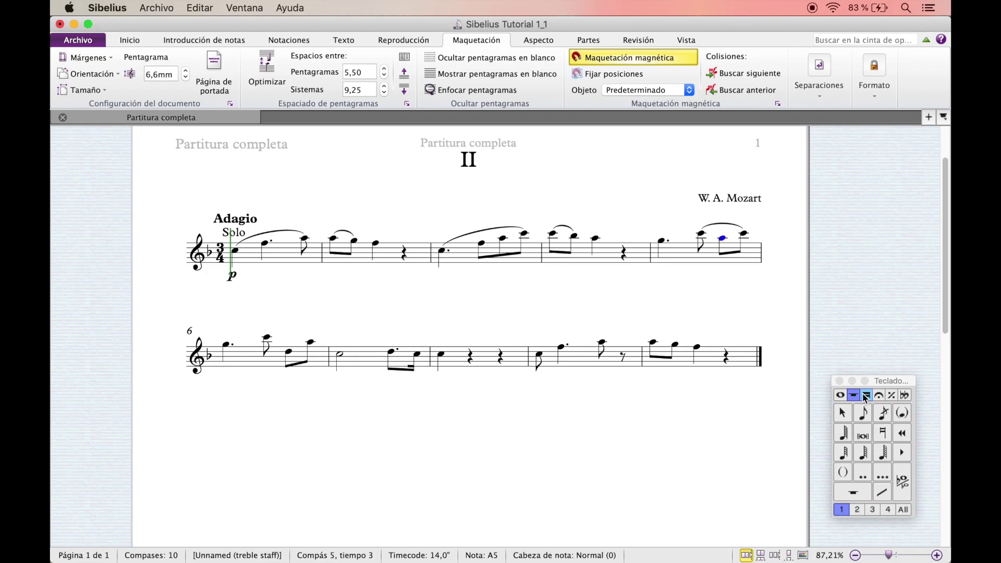
click(878, 395)
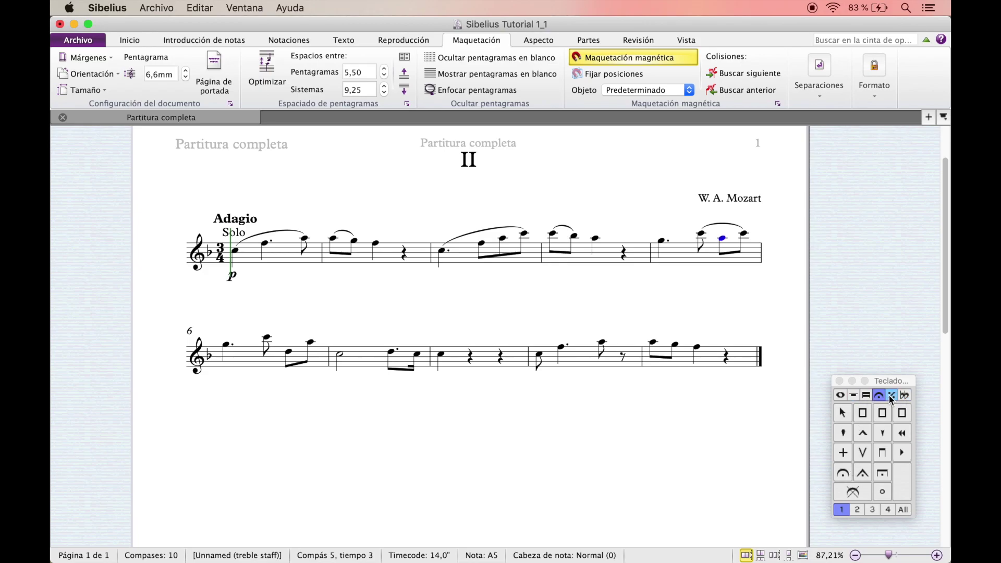
click(866, 395)
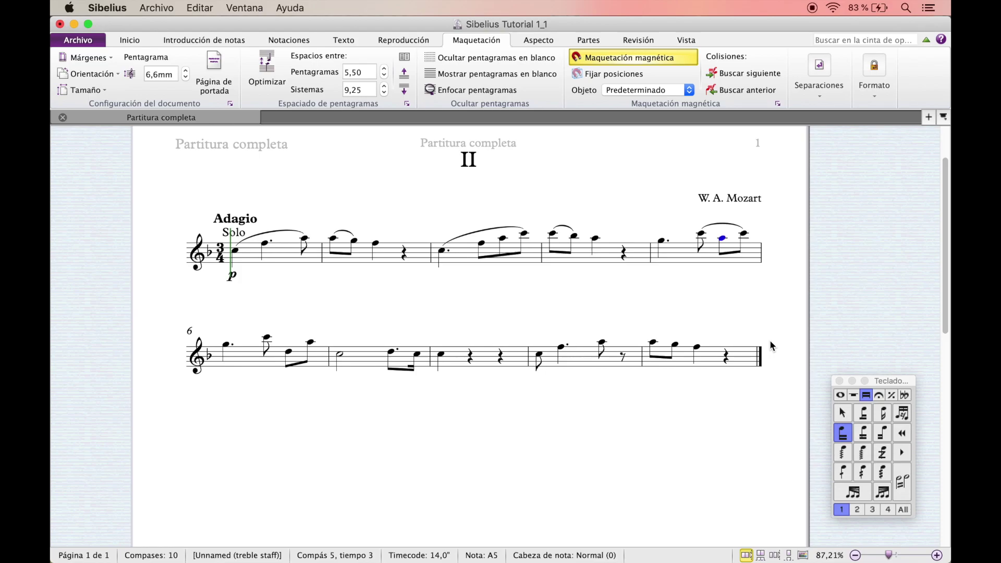
key(KP_8)
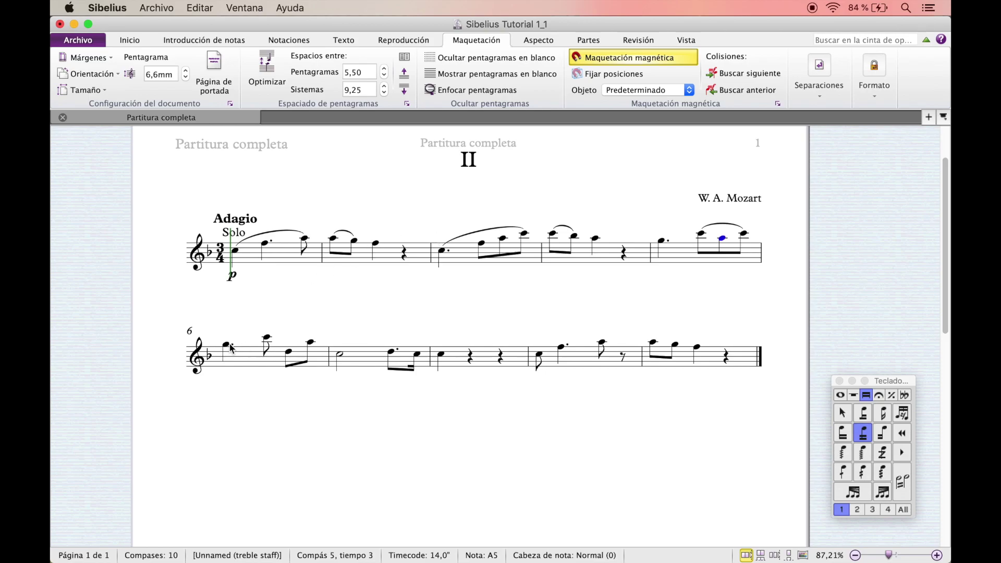
Slur the last three eighth notes of bar 6 and join them under a single beam.
click(267, 337)
key(s)
key(space)
click(289, 352)
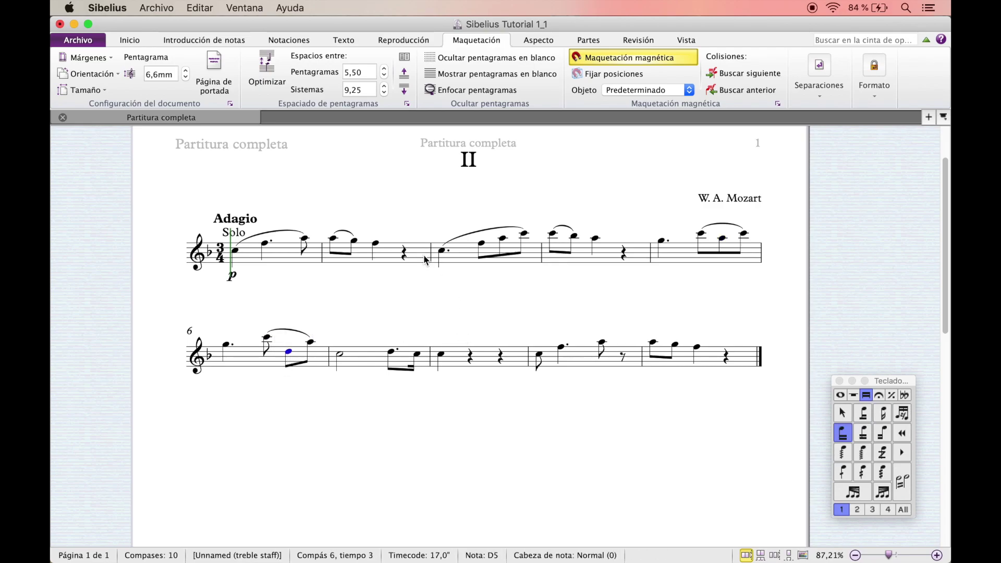
key(KP_8)
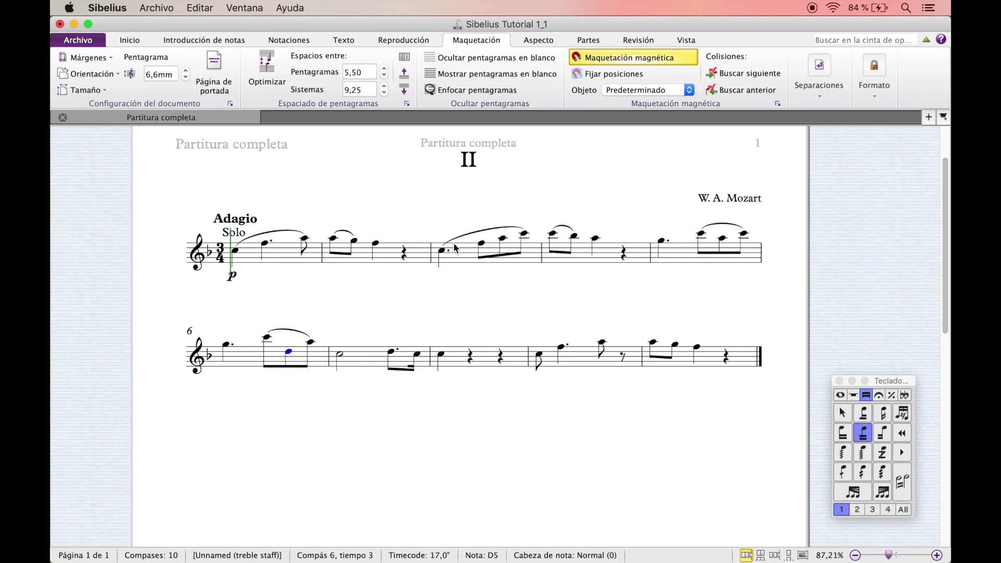
Raise and lower the whole beam joining the last three eighth notes of bar 6.
click(278, 366)
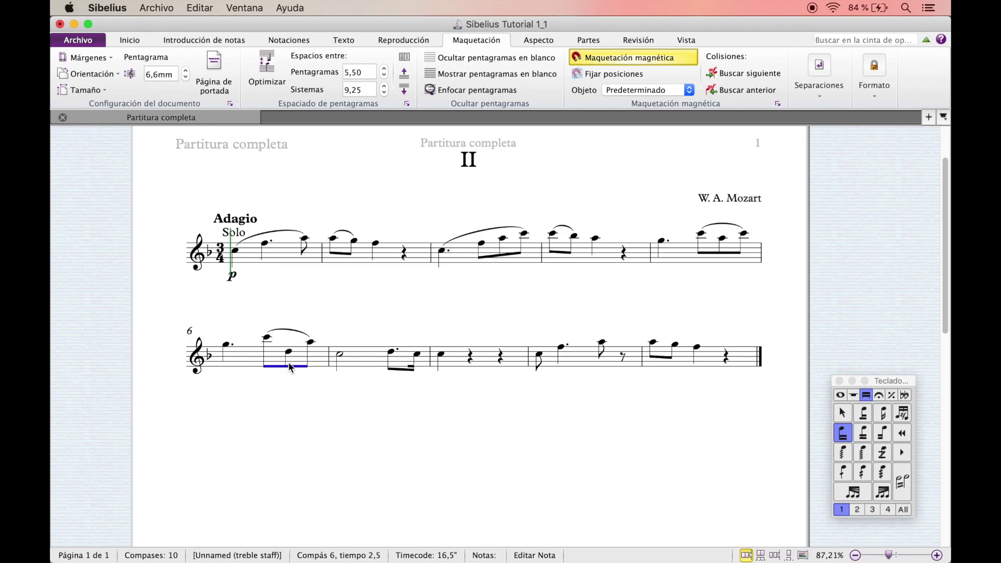
key(Escape)
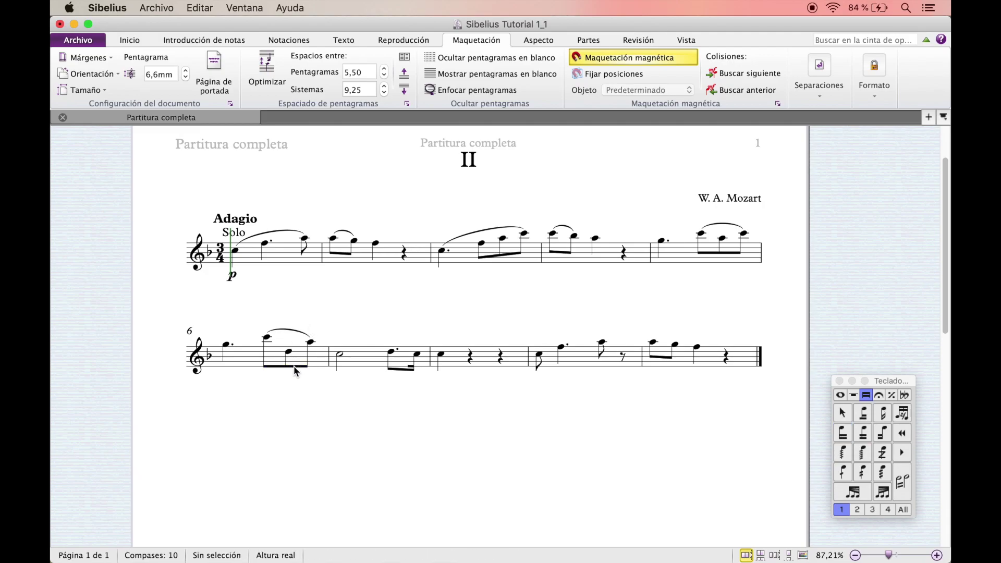
click(295, 366)
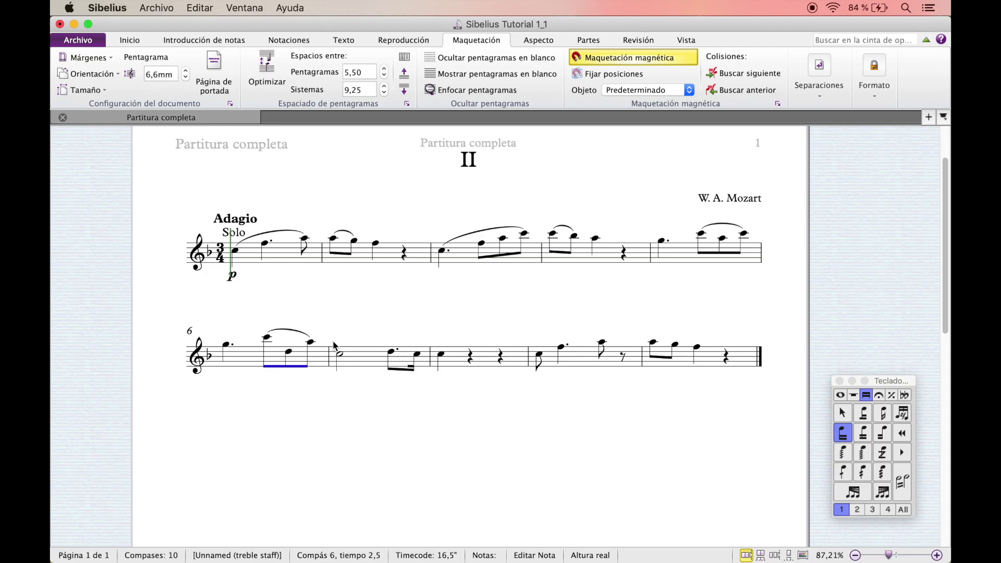
key(Up)
key(Up)
key(Up)
key(Down)
key(Down)
key(Down)
key(Down)
key(Down)
key(Down)
drag(295, 371, 296, 366)
Change the slant of bar 6's beam by lowering and raising its final end, then deselect it.
click(307, 367)
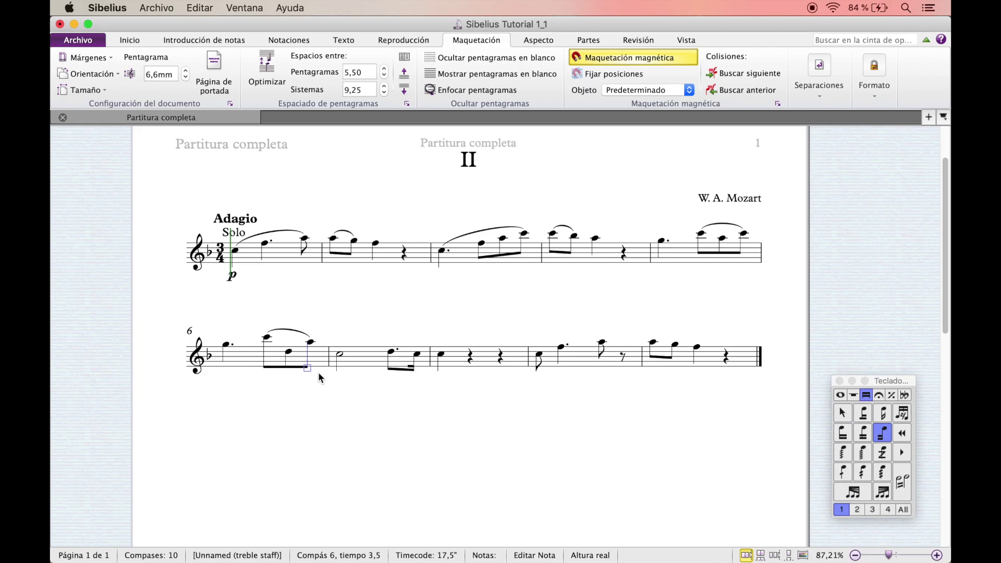
key(Down)
key(Down)
key(Down)
key(Up)
key(Up)
key(Up)
click(277, 381)
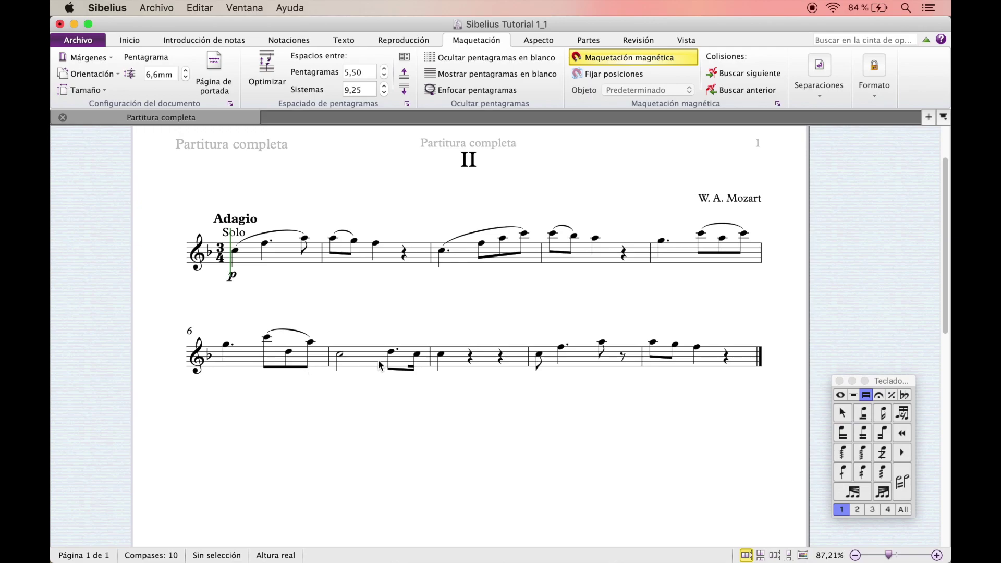
Slur the last two notes of bar 7 and add the technique text "Tutti" above the first note of bar 9.
click(391, 352)
key(s)
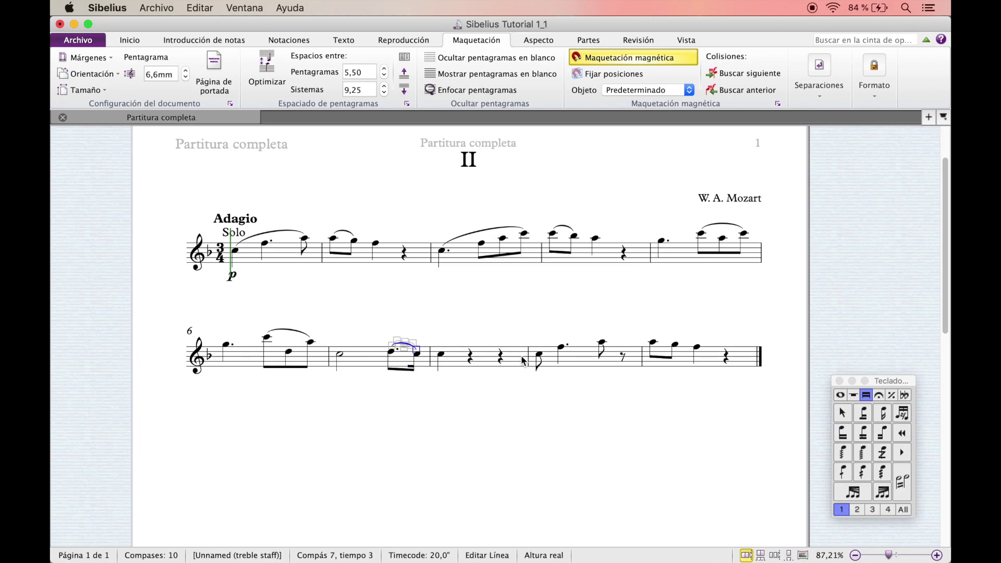
click(541, 358)
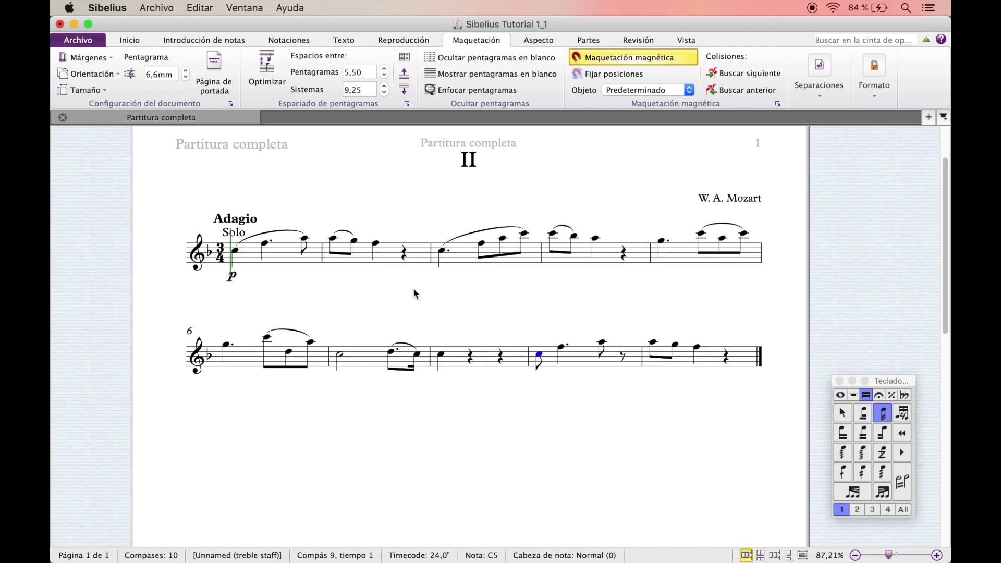
key(super+t)
text(Tutti)
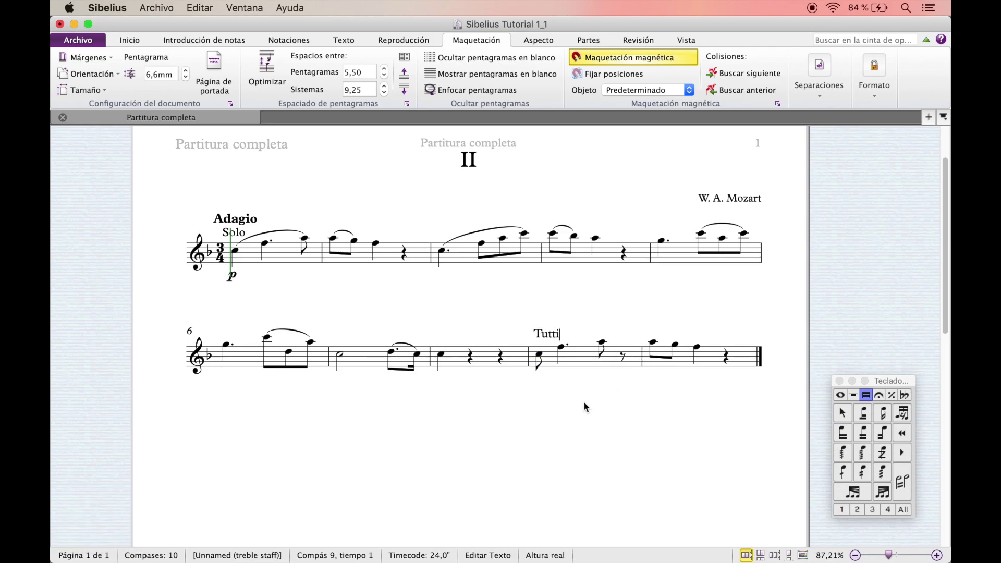
key(Escape)
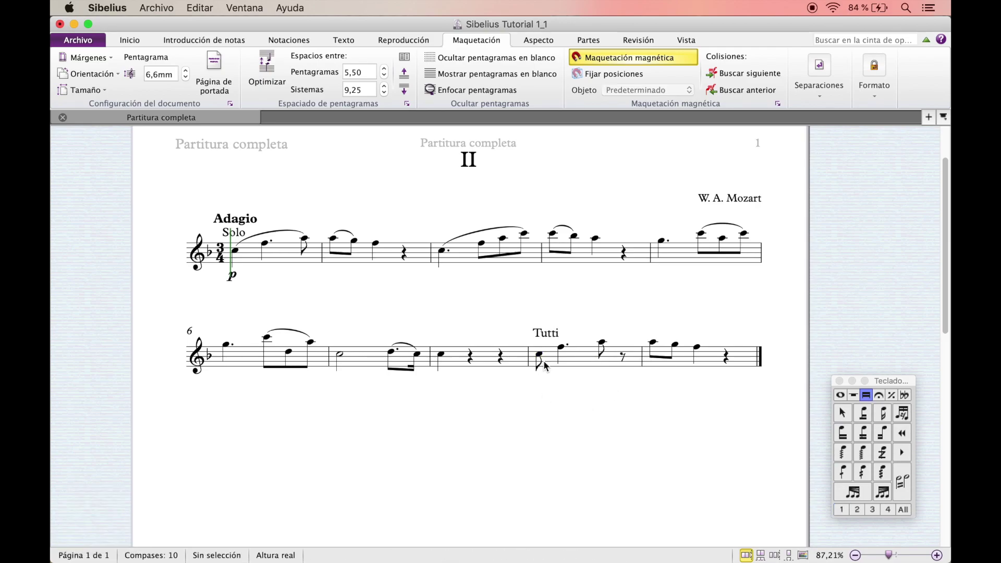
Add a forte (f) expression marking below the first note of bar 9.
key(super+e)
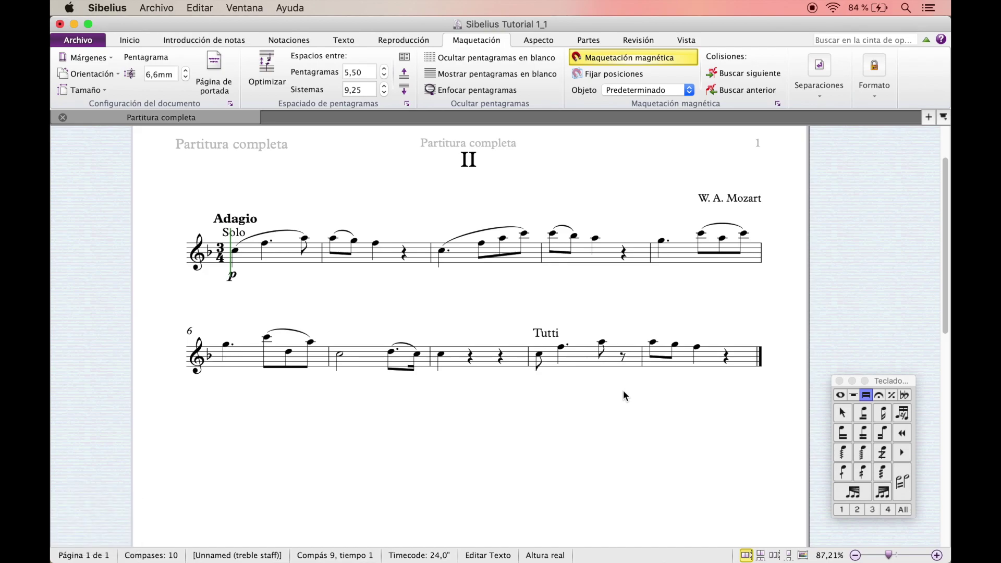
text(f)
key(BackSpace)
key(super+f)
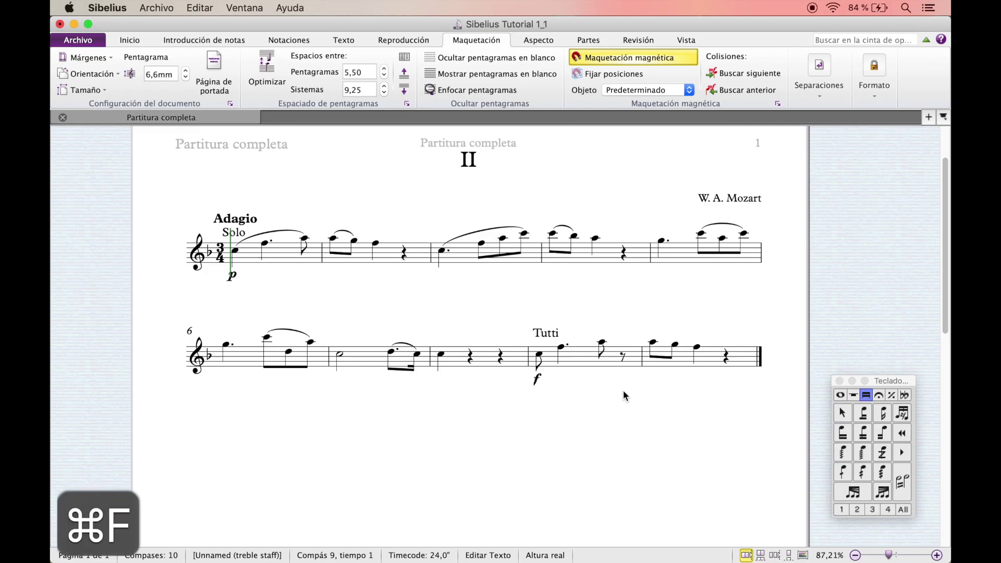
click(586, 387)
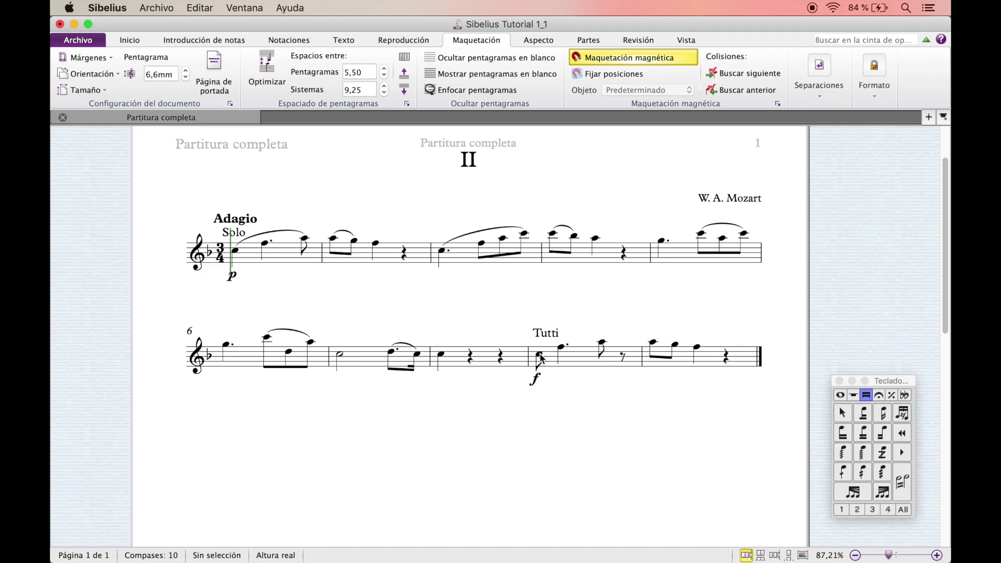
Slur the three notes of bar 9 and the first two of bar 10, and switch the keypad to the common notes layout.
click(542, 359)
key(s)
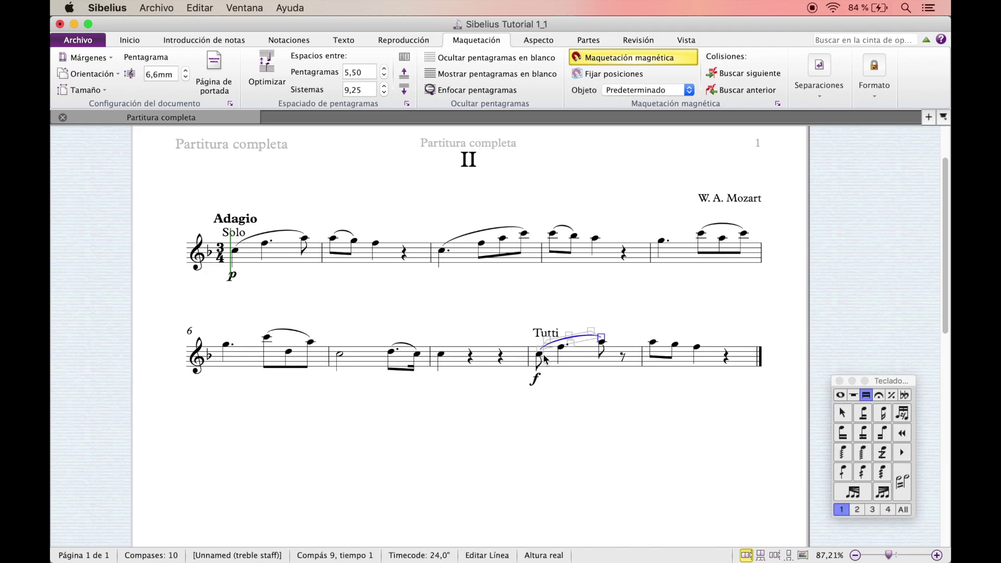
click(651, 344)
key(s)
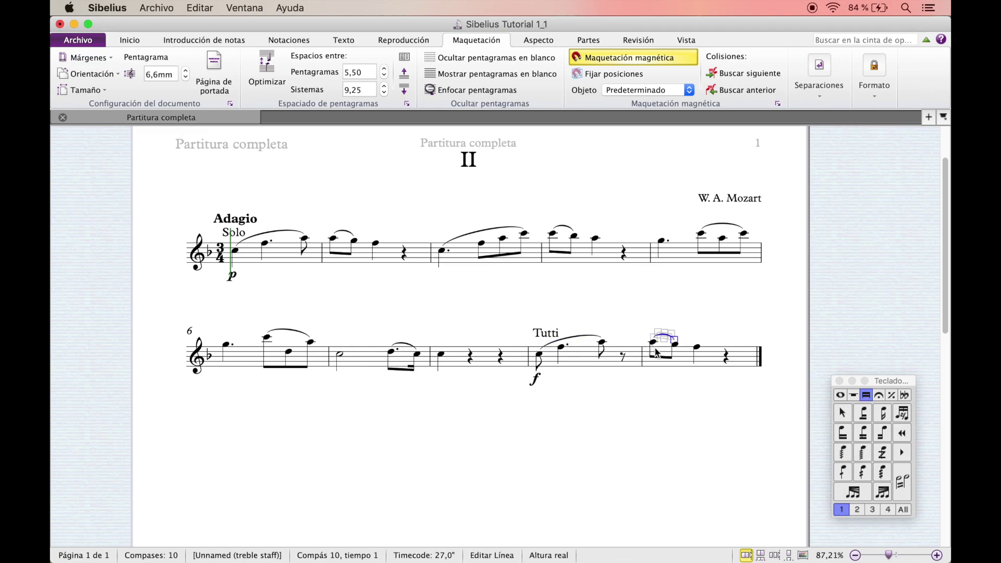
click(840, 394)
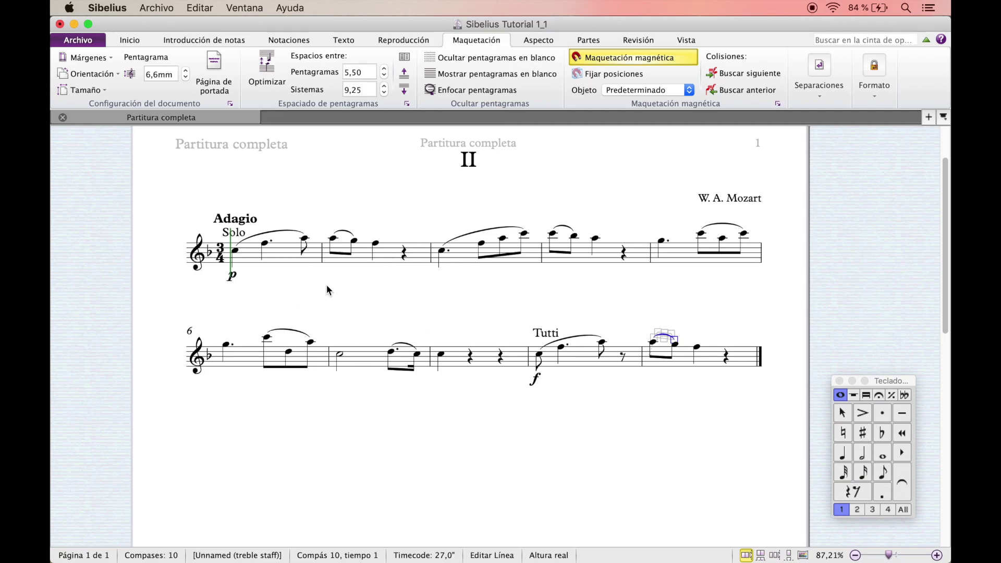
Shift all the notes of bar 3 down and up by step, returning them to their original pitches.
click(471, 260)
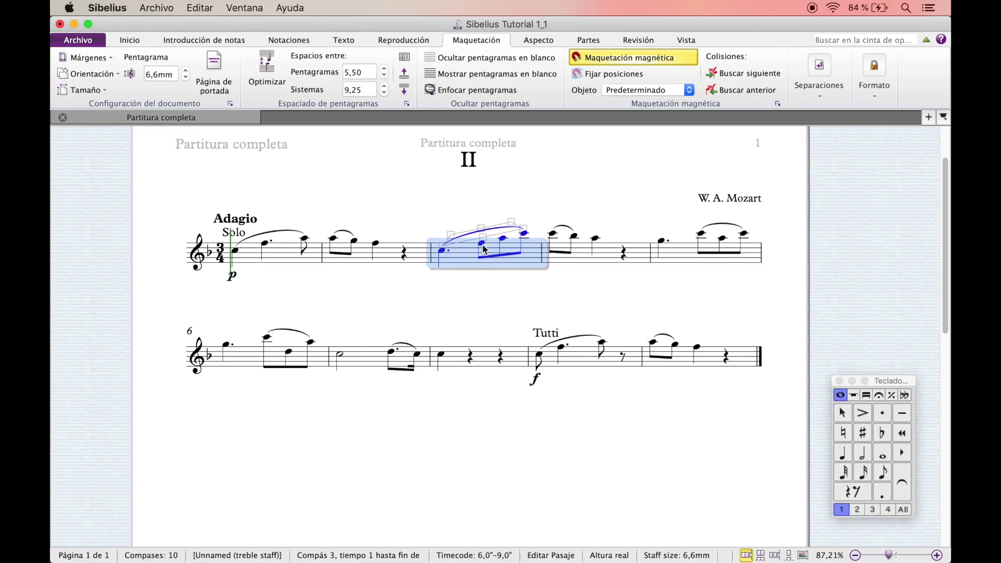
key(Down)
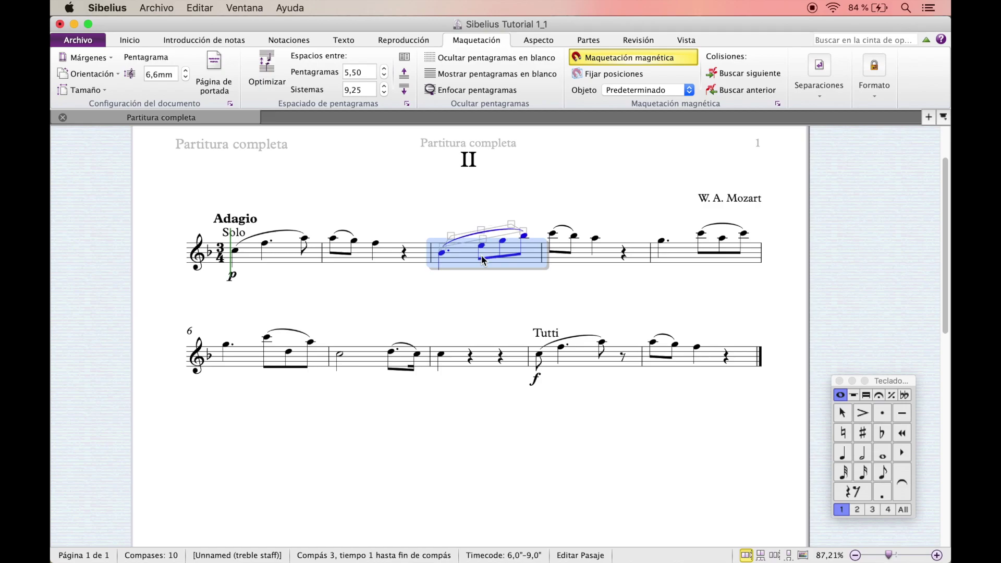
key(Down)
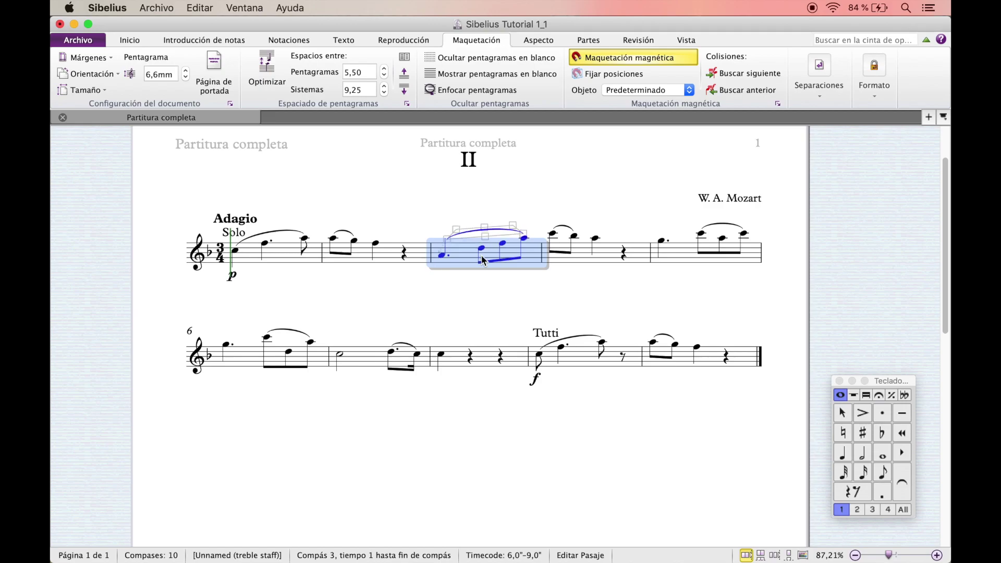
key(Up)
key(Up)
key(Up)
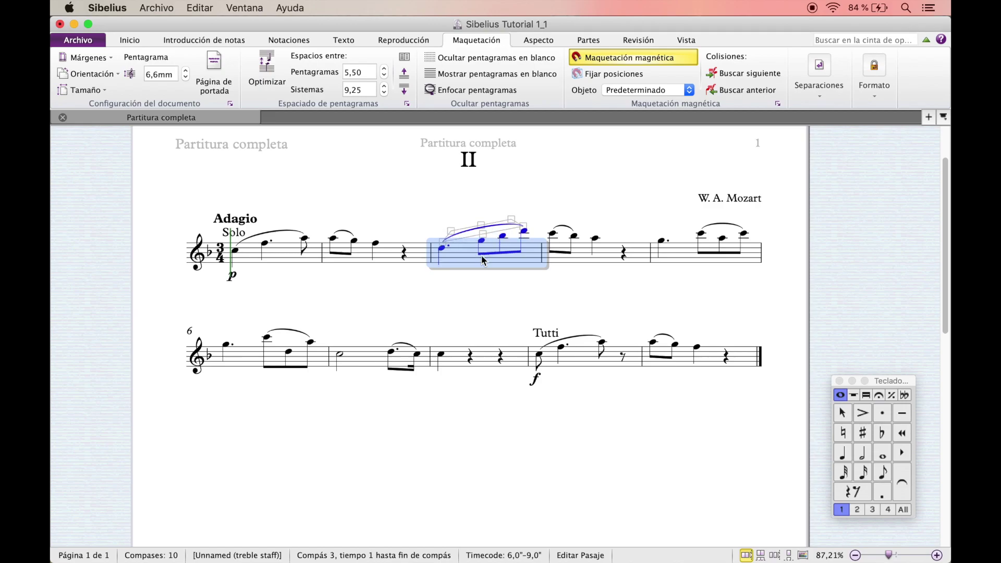
key(Down)
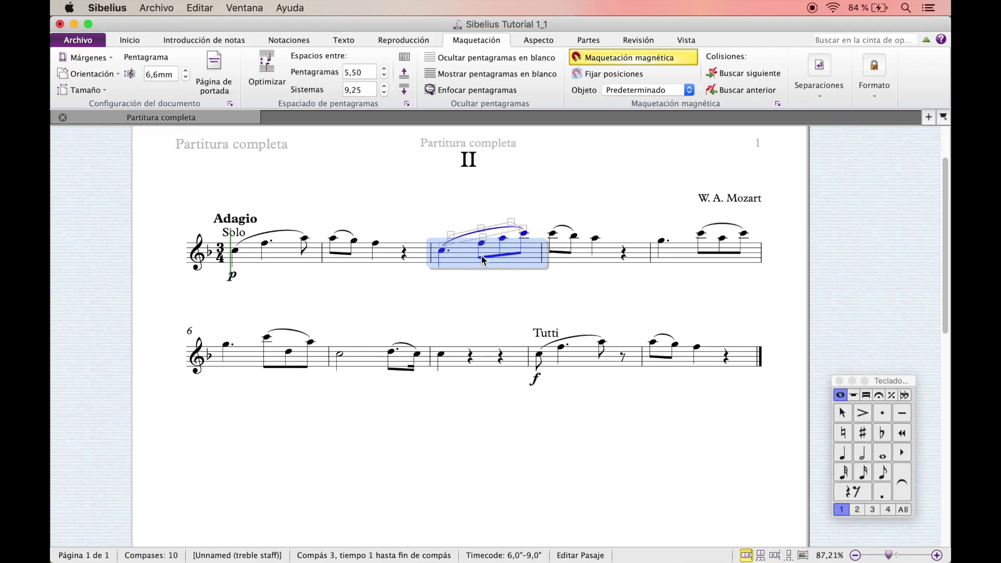
key(Escape)
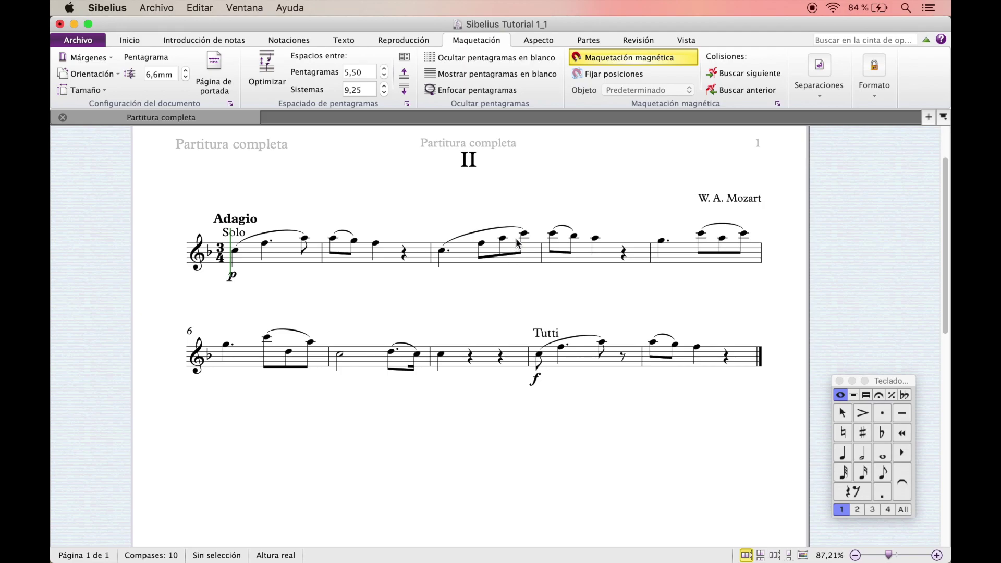
Lower the last eighth note of bar 3 by one step and raise it back.
click(524, 233)
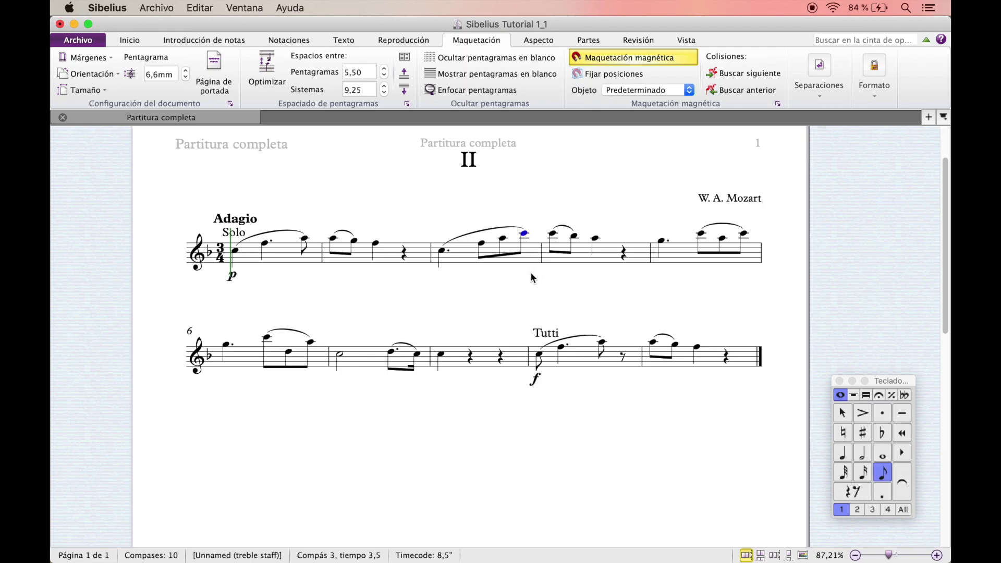
key(Down)
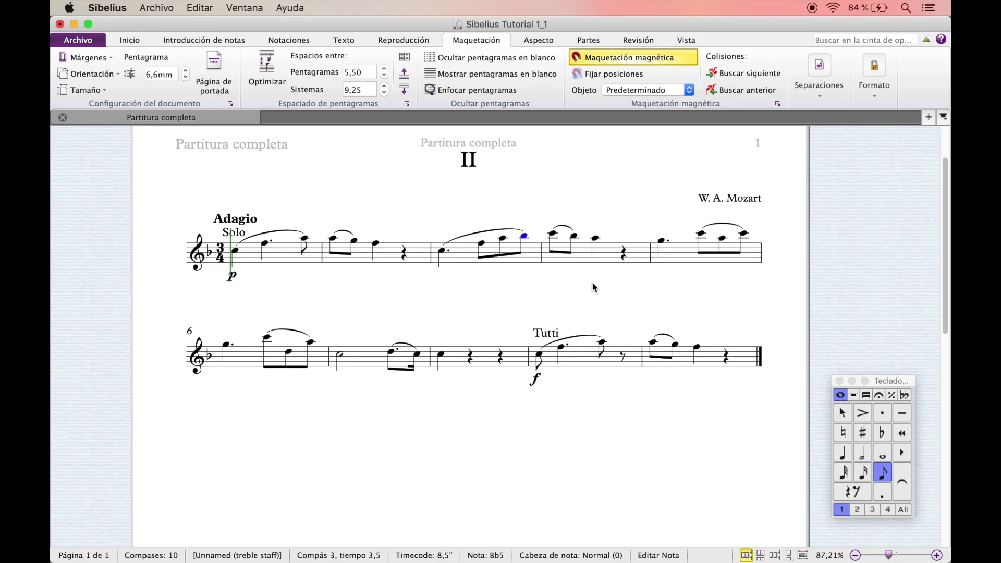
key(Up)
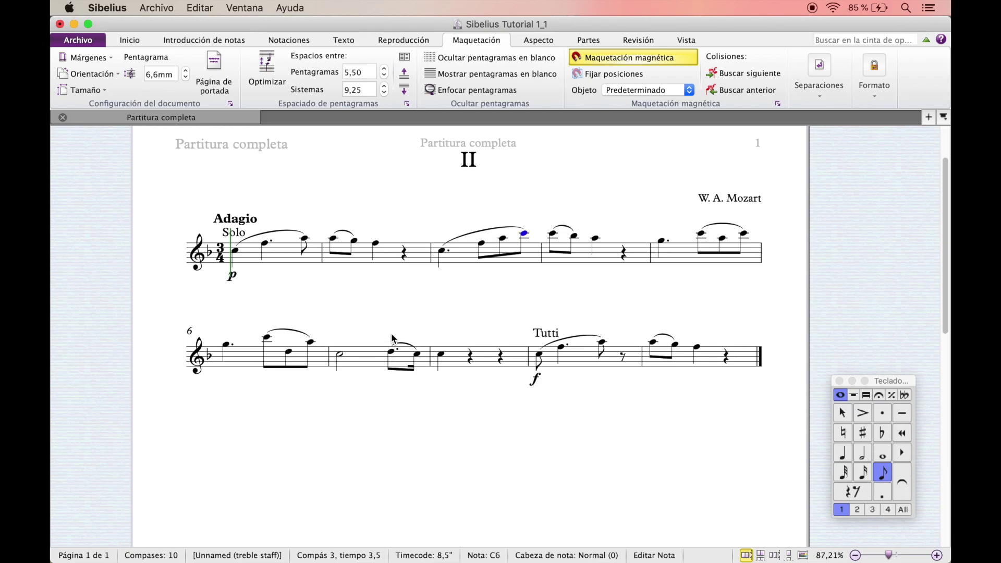
Lower the dotted quarter note and the first eighth note of bar 3 by an octave, to C4 and F4.
click(442, 252)
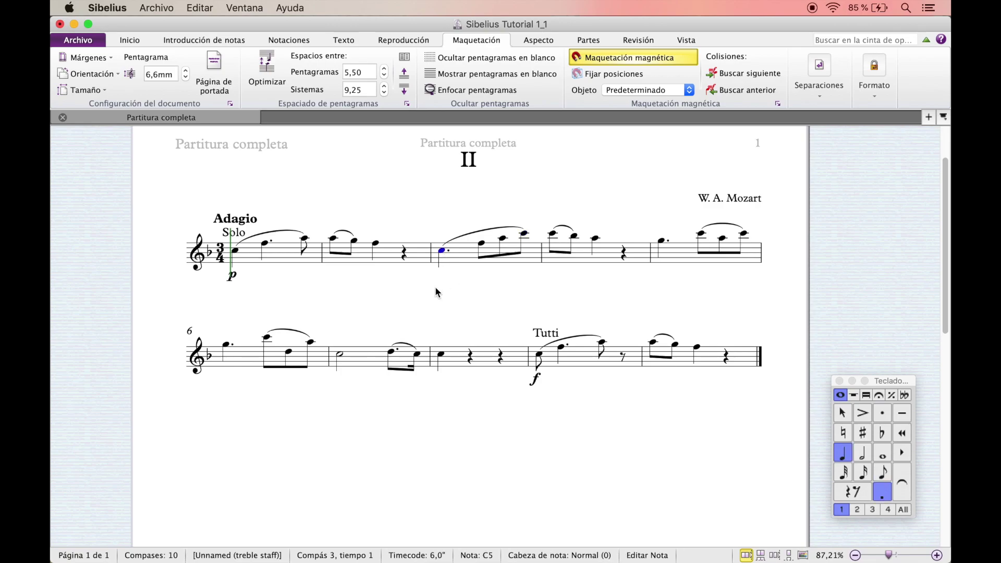
key(Down)
key(Down)
key(Down)
drag(442, 263, 441, 273)
click(481, 244)
drag(483, 250, 485, 269)
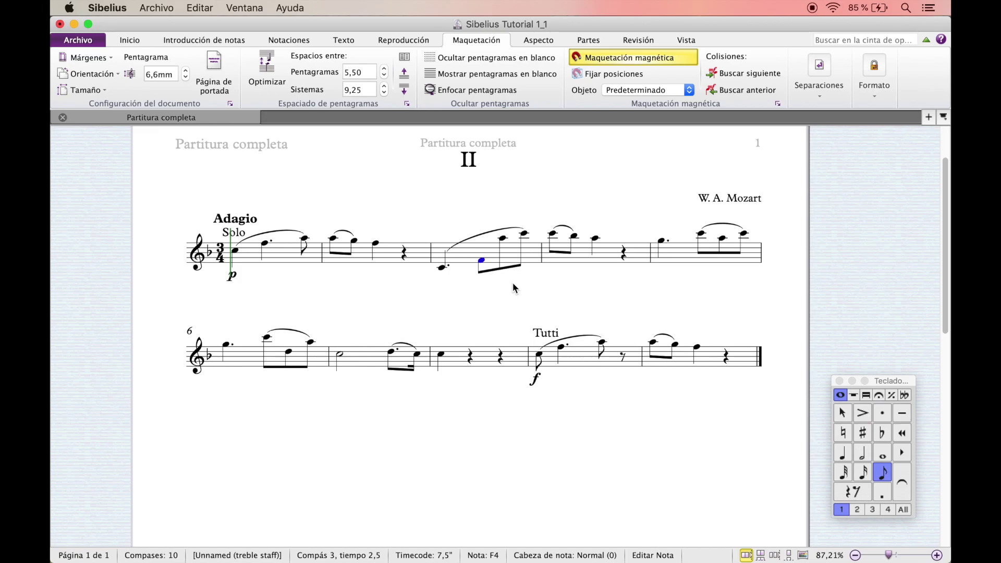
Return the first eighth note and the dotted quarter note of bar 3 to their original octave.
mouse_move(484, 261)
mouse_down()
mouse_move(484, 246)
mouse_move(487, 264)
mouse_up()
key(super+Up)
click(443, 267)
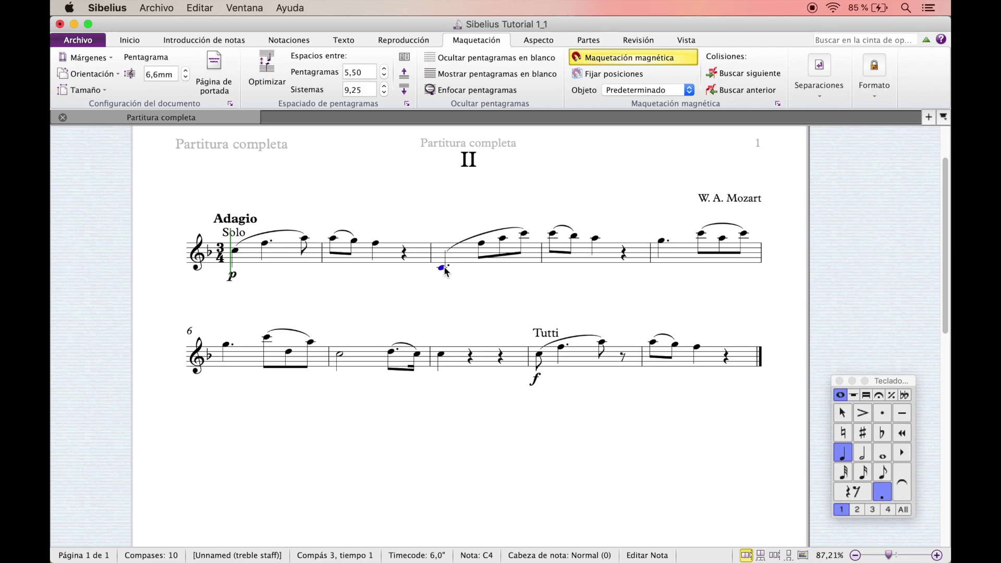
key(super+Up)
key(super+Down)
key(super+Up)
click(396, 213)
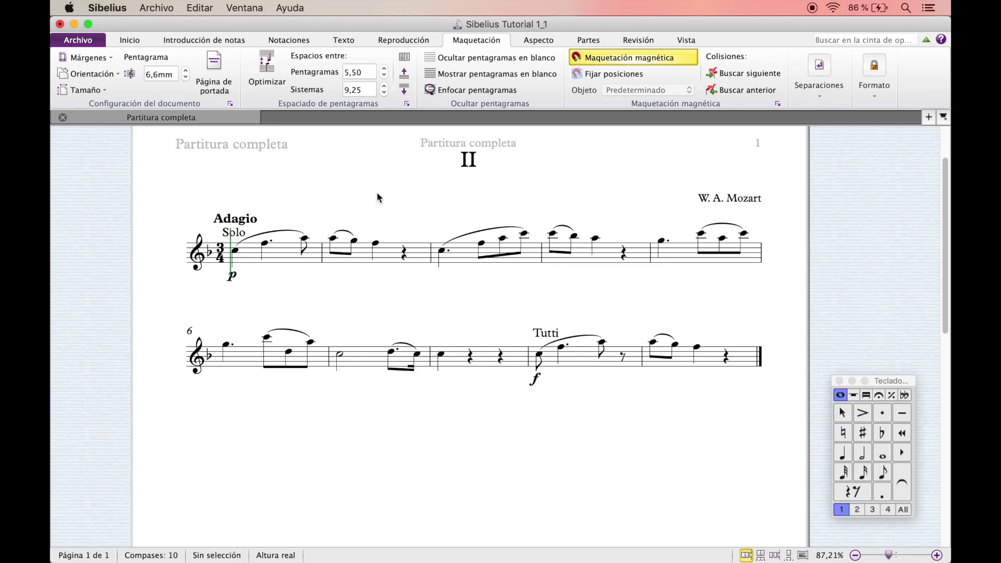
With bar 2 selected, examine the commands for inserting bars, clefs, lines, symbols and text styles without choosing any.
click(366, 256)
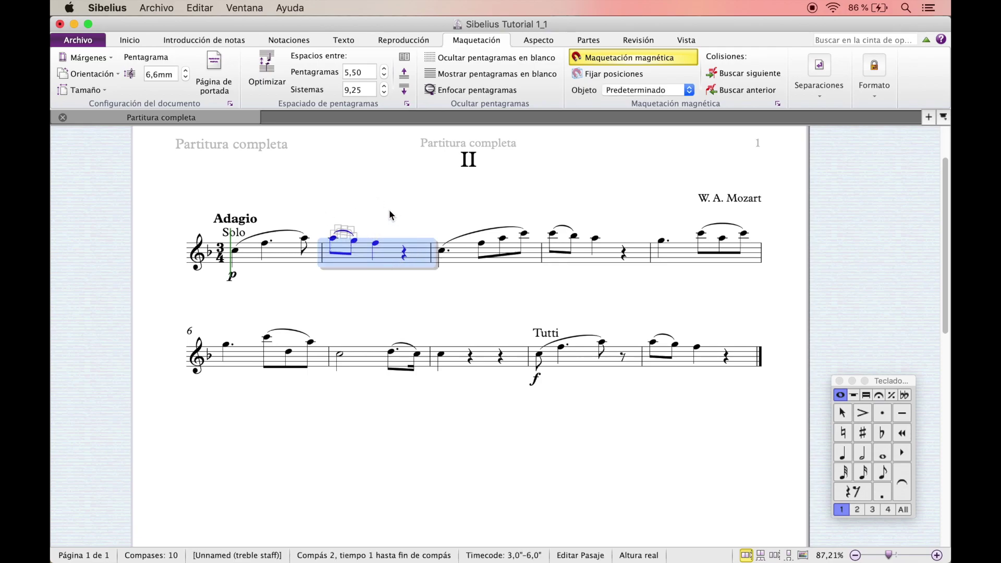
key(Escape)
click(395, 247)
right_click(379, 211)
mouse_move(400, 215)
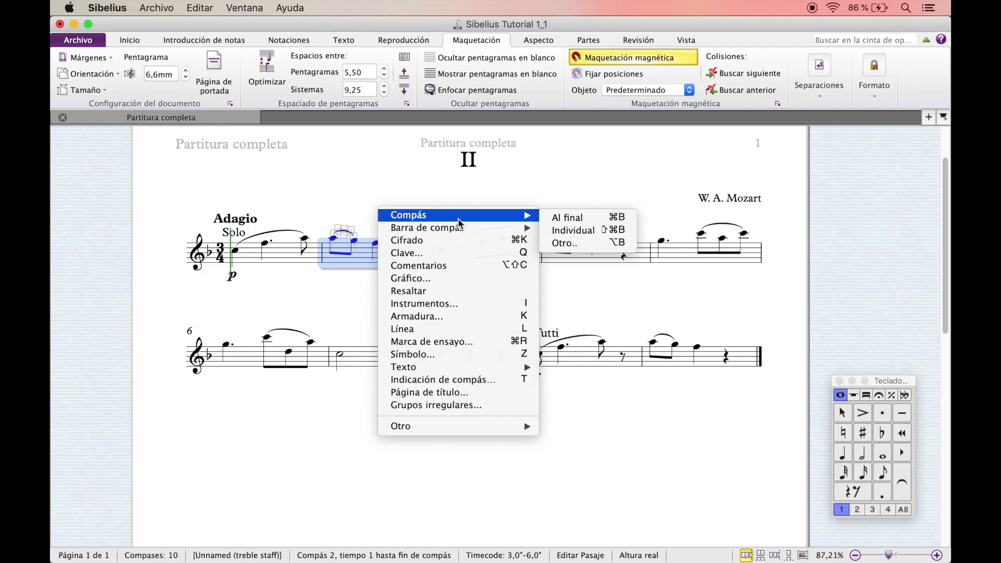
mouse_move(524, 229)
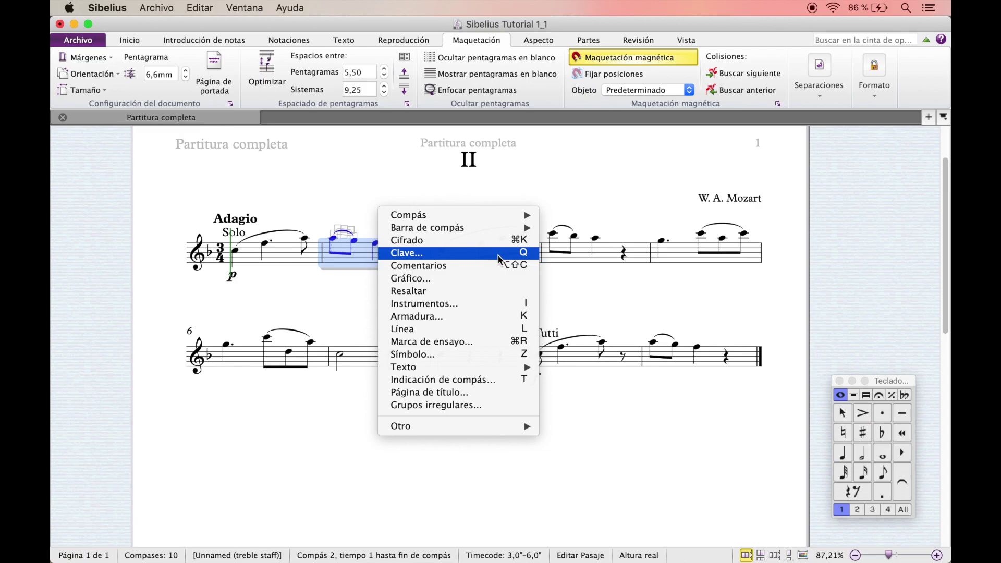
mouse_move(522, 367)
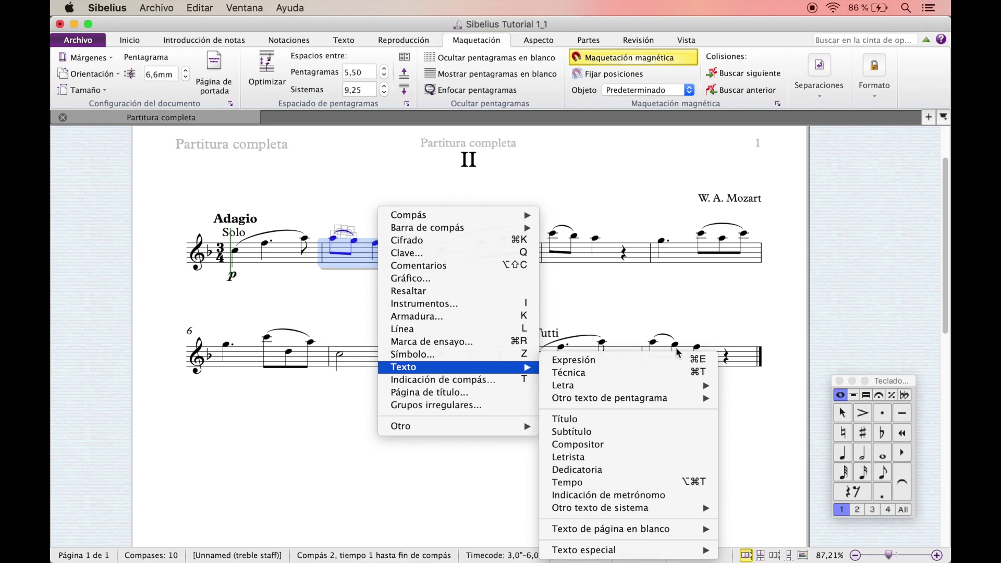
click(623, 301)
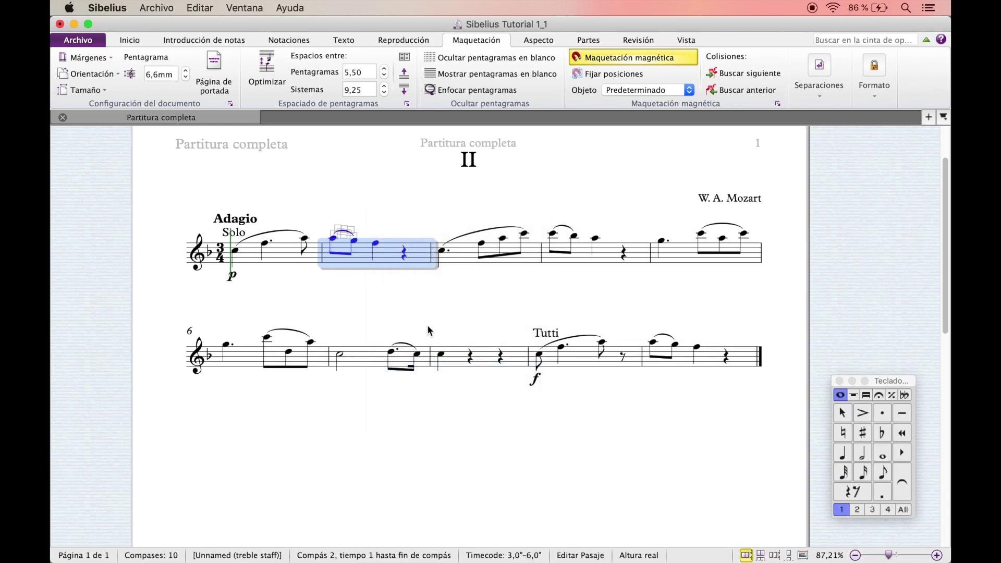